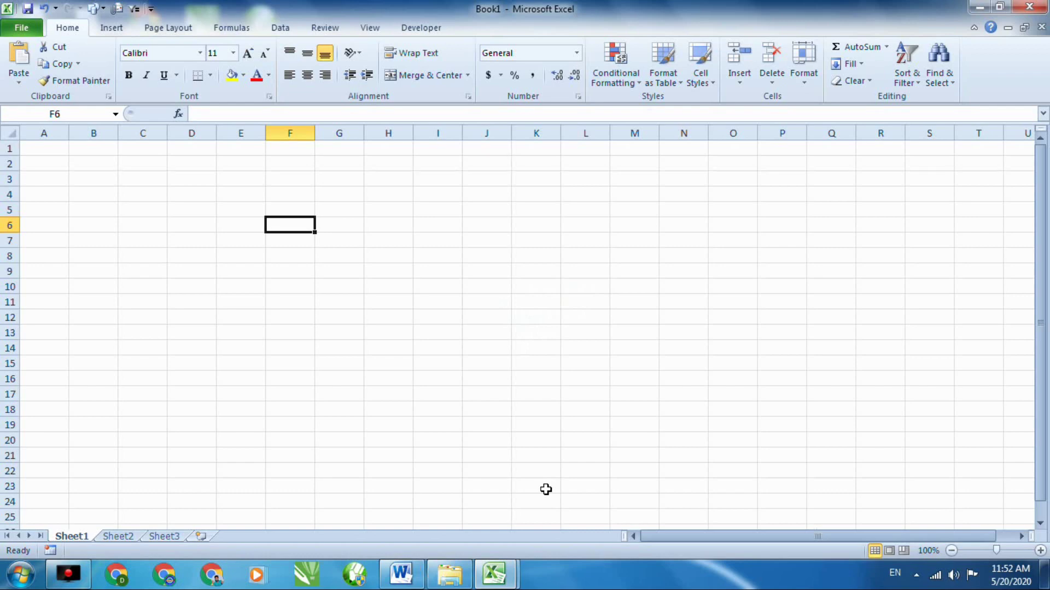
Enter the heading "S.N" in cell A1
{"action": "left_click", "coordinate": [585, 317]}
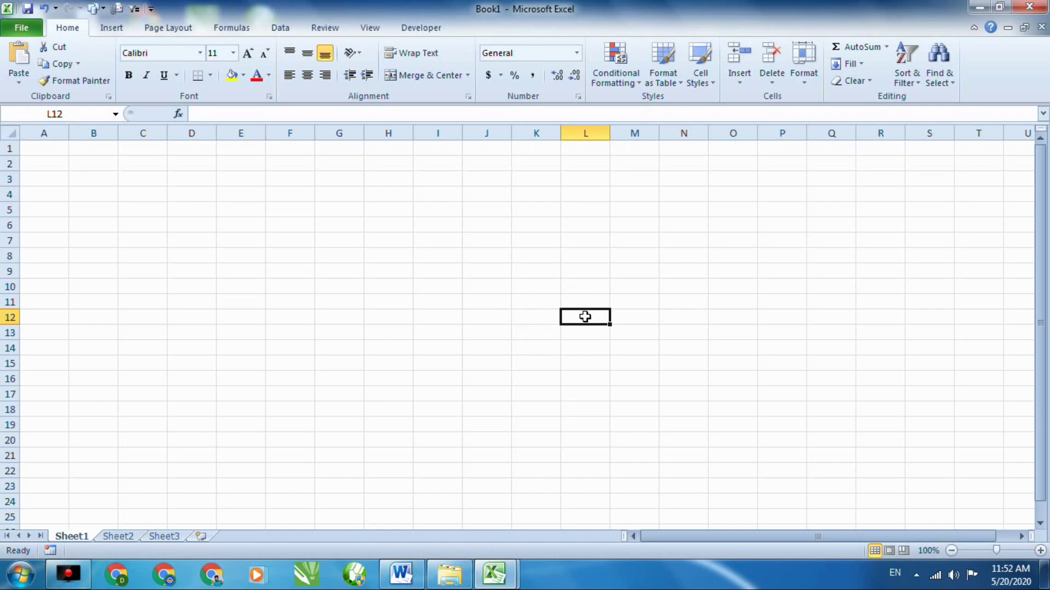
{"action": "left_click", "coordinate": [29, 153]}
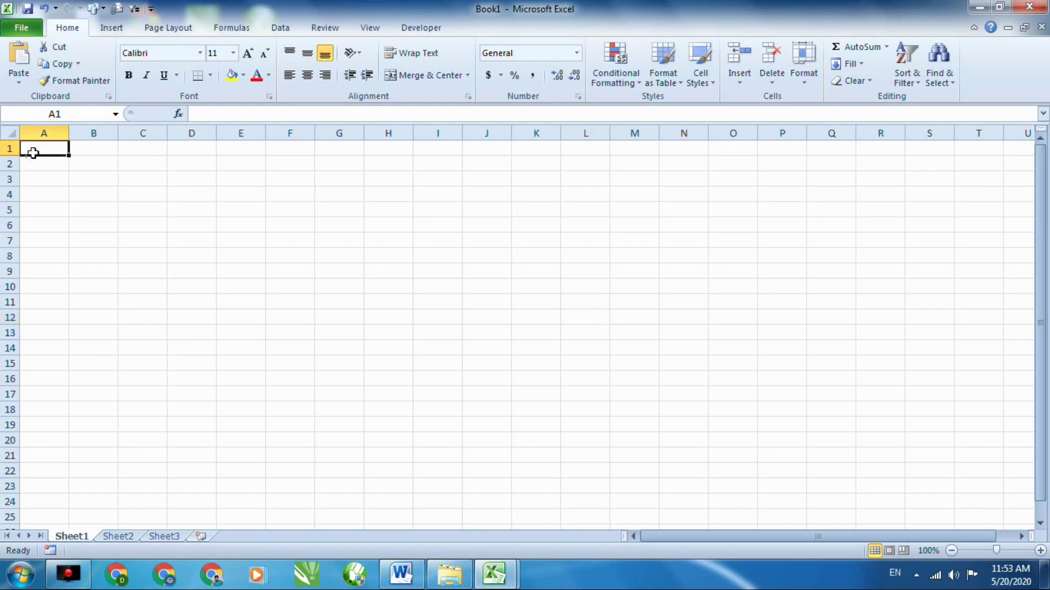
{"action": "double_click", "coordinate": [34, 154]}
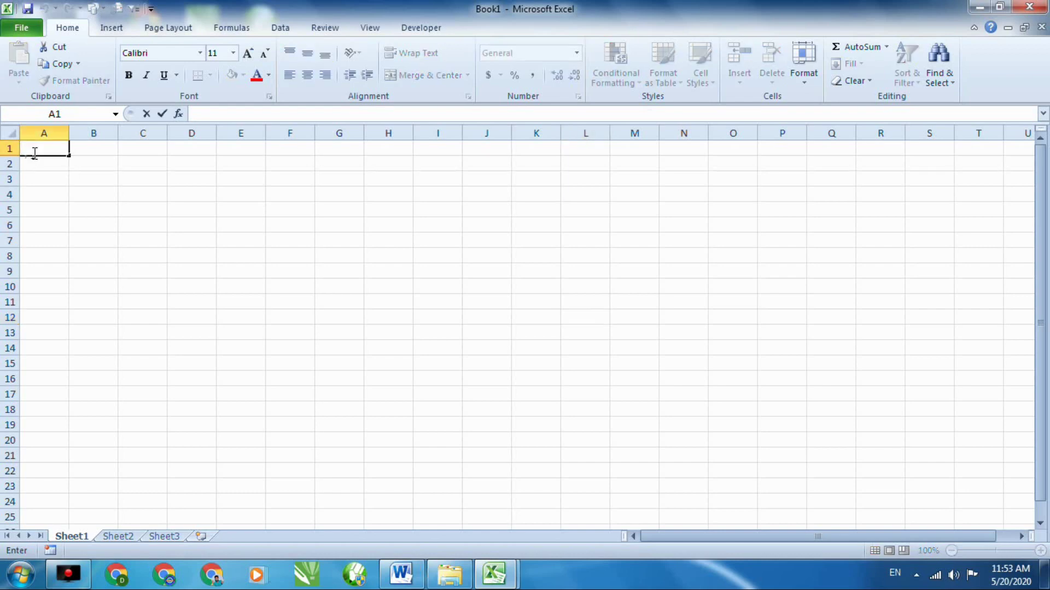
{"action": "left_click", "coordinate": [421, 277]}
{"action": "scroll", "coordinate": [420, 277], "scroll_direction": "up", "scroll_amount": 1}
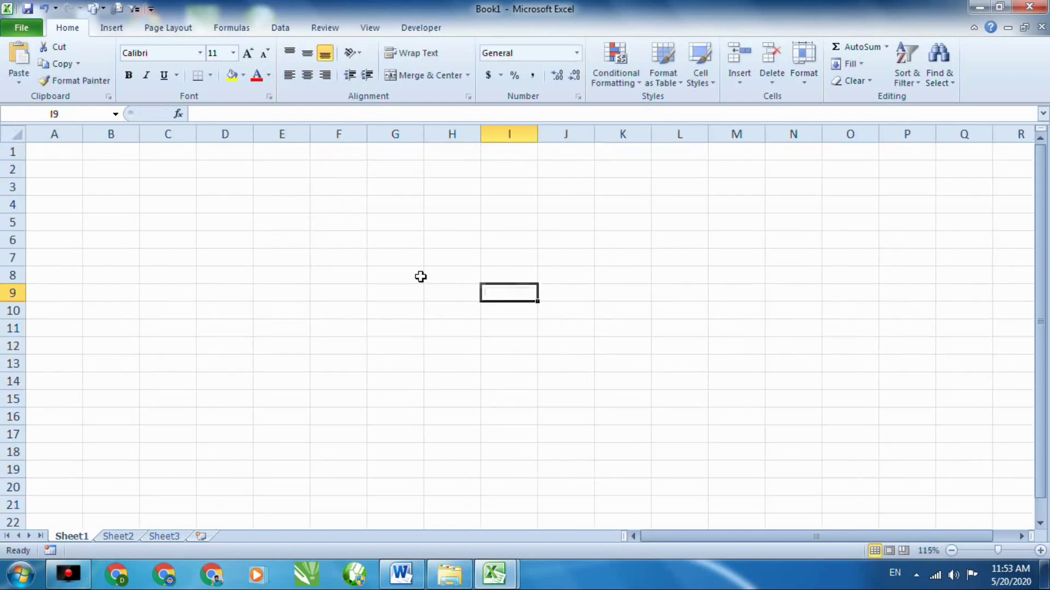
{"action": "scroll", "coordinate": [420, 277], "scroll_direction": "up", "scroll_amount": 5}
{"action": "left_click", "coordinate": [94, 166]}
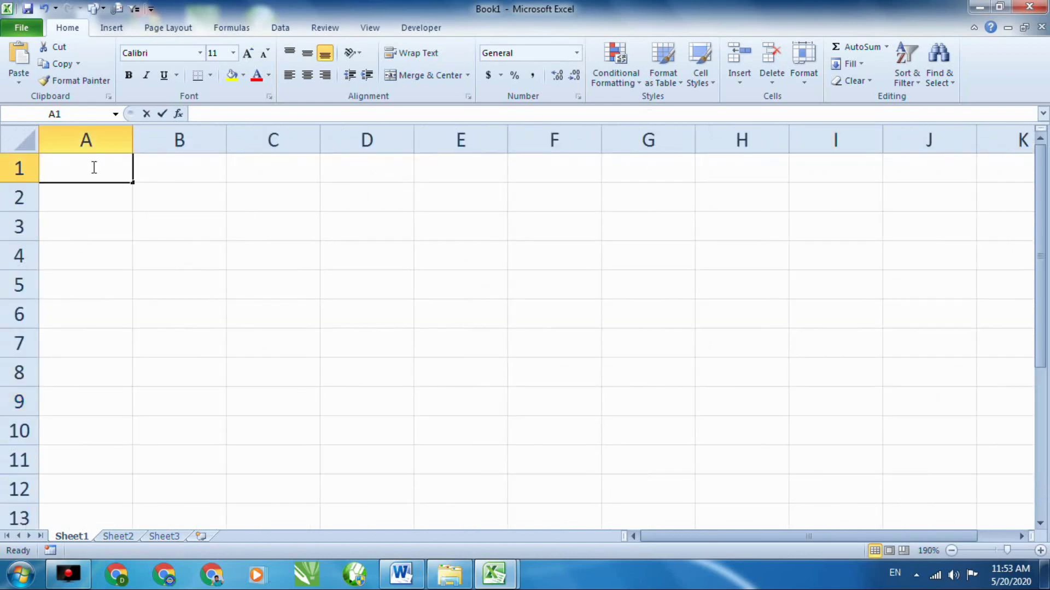
{"action": "double_click", "coordinate": [117, 177]}
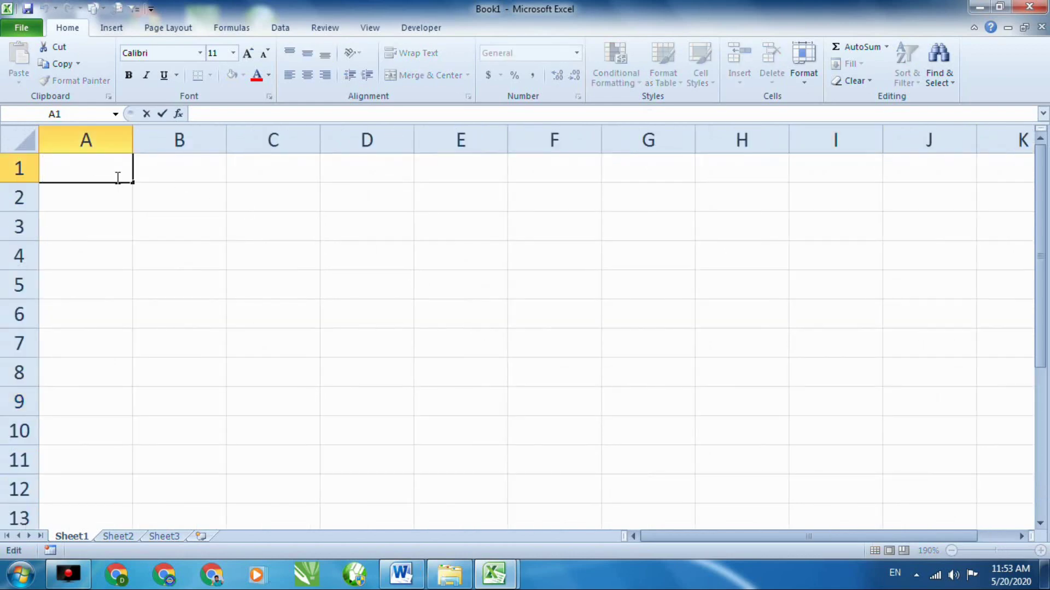
{"action": "type", "text": "s"}
{"action": "key", "text": "BackSpace"}
{"action": "type", "text": "S.N"}
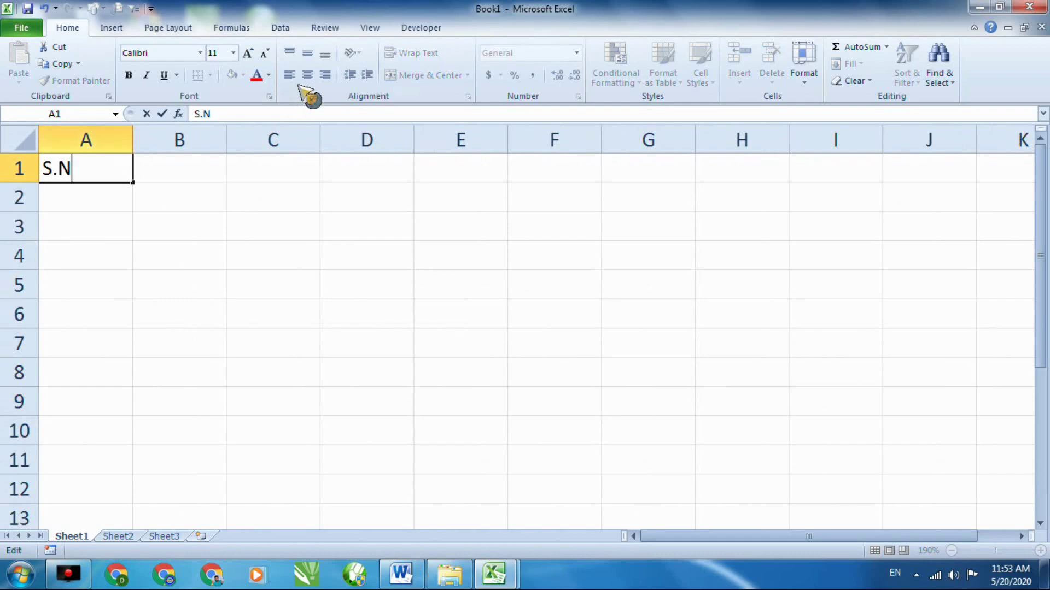
{"action": "left_click", "coordinate": [257, 187]}
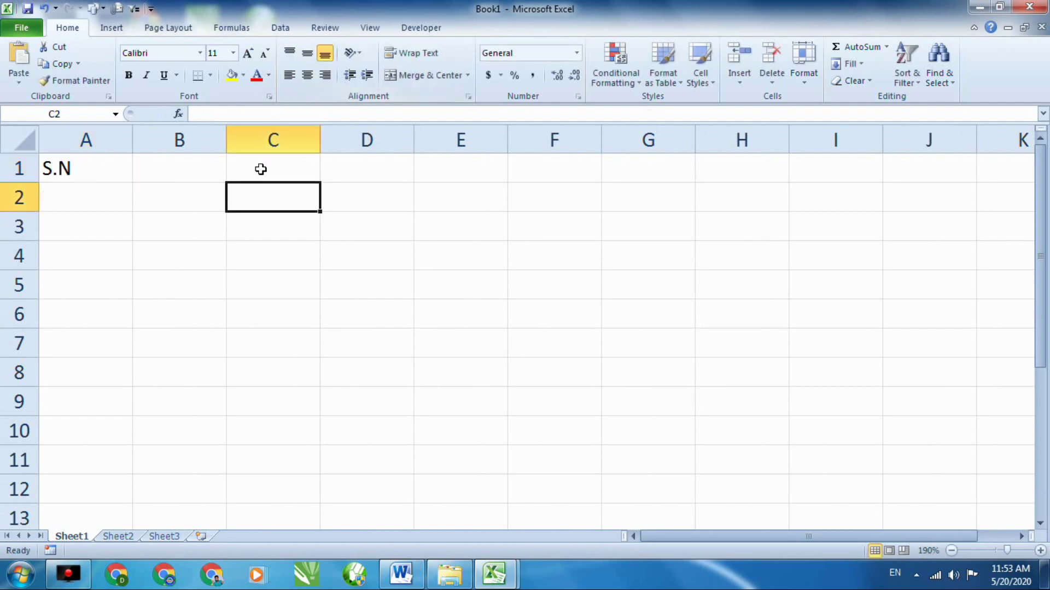
Center the "S.N" heading horizontally in cell A1
{"action": "left_click", "coordinate": [85, 178]}
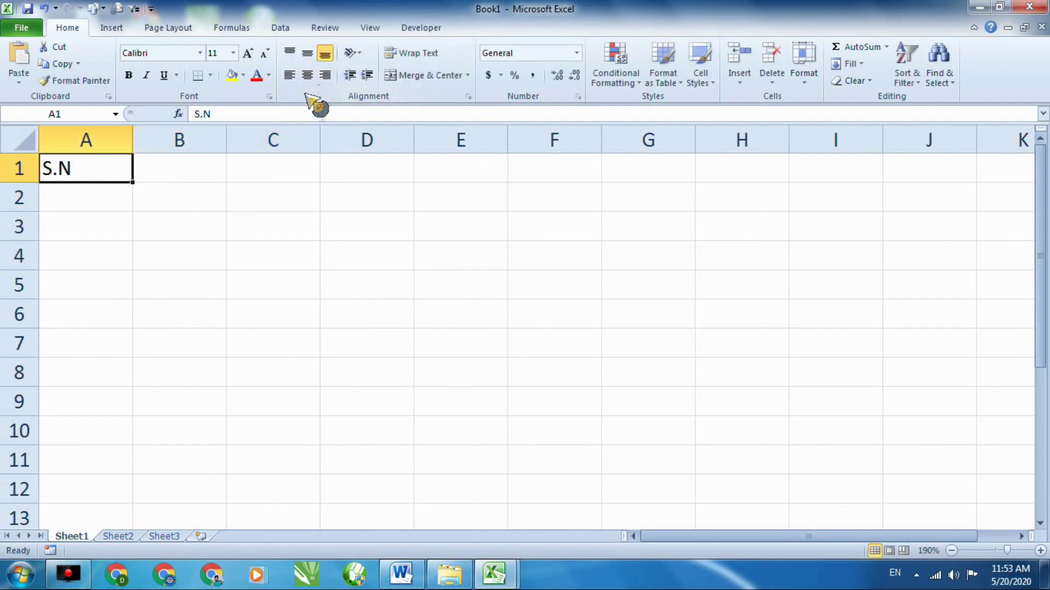
{"action": "left_click", "coordinate": [307, 75]}
{"action": "left_click", "coordinate": [180, 234]}
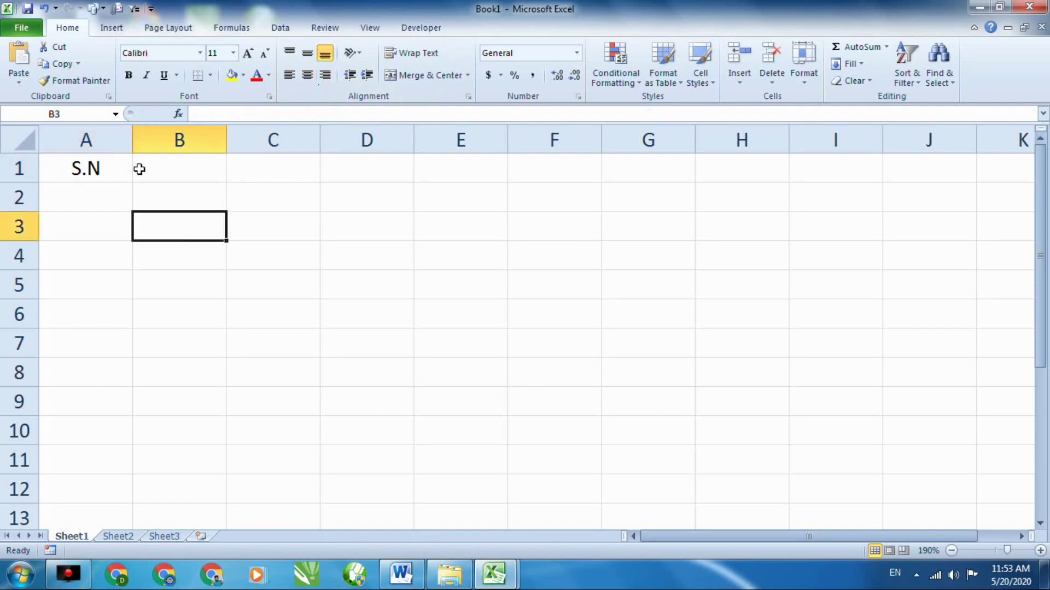
{"action": "double_click", "coordinate": [108, 168]}
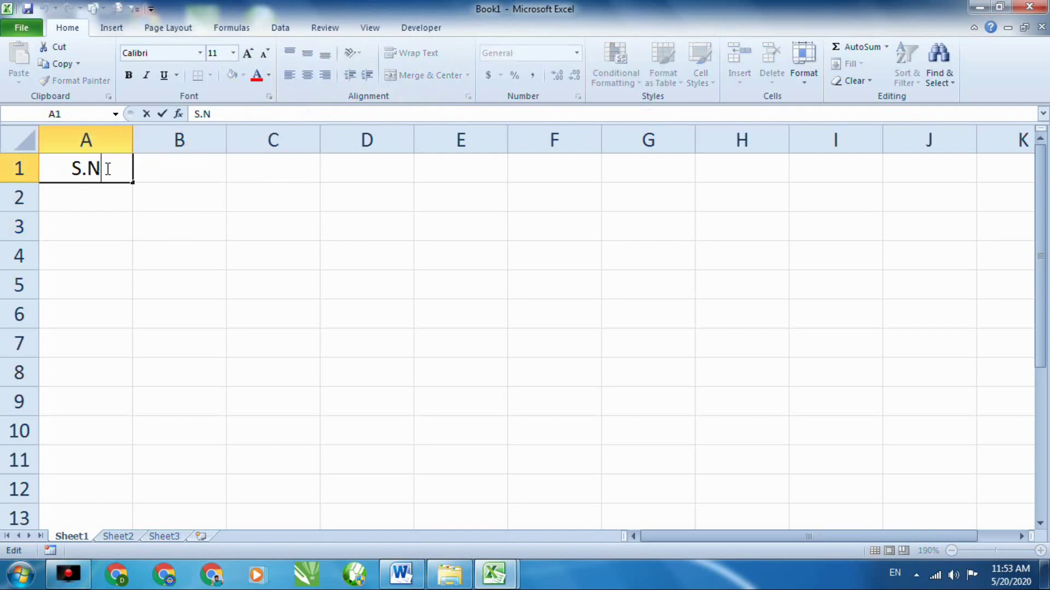
{"action": "left_click", "coordinate": [189, 199]}
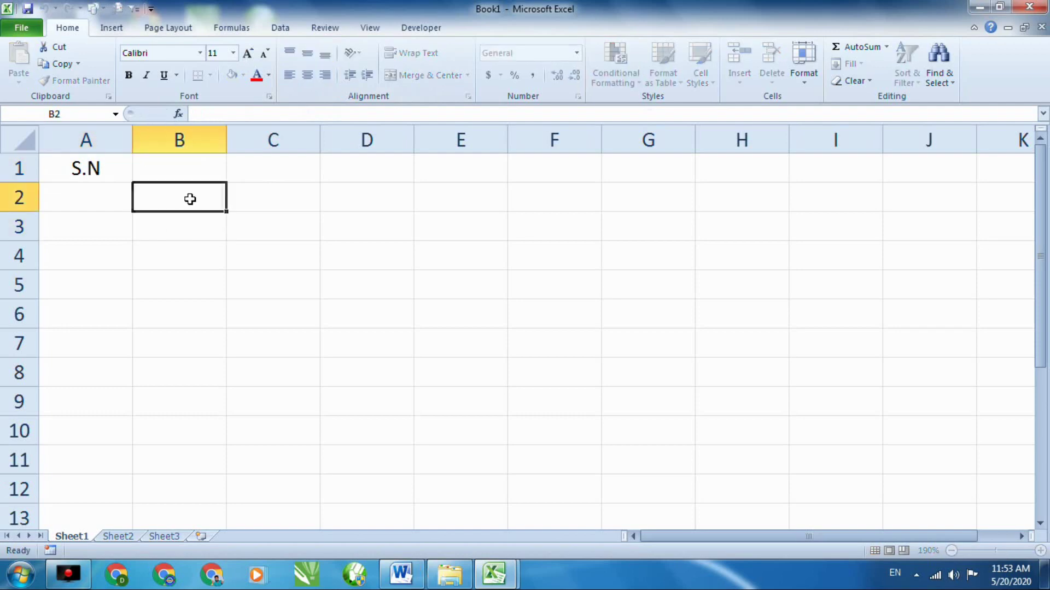
Fill the "S.N" heading cell A1 with the standard red color
{"action": "left_click", "coordinate": [116, 174]}
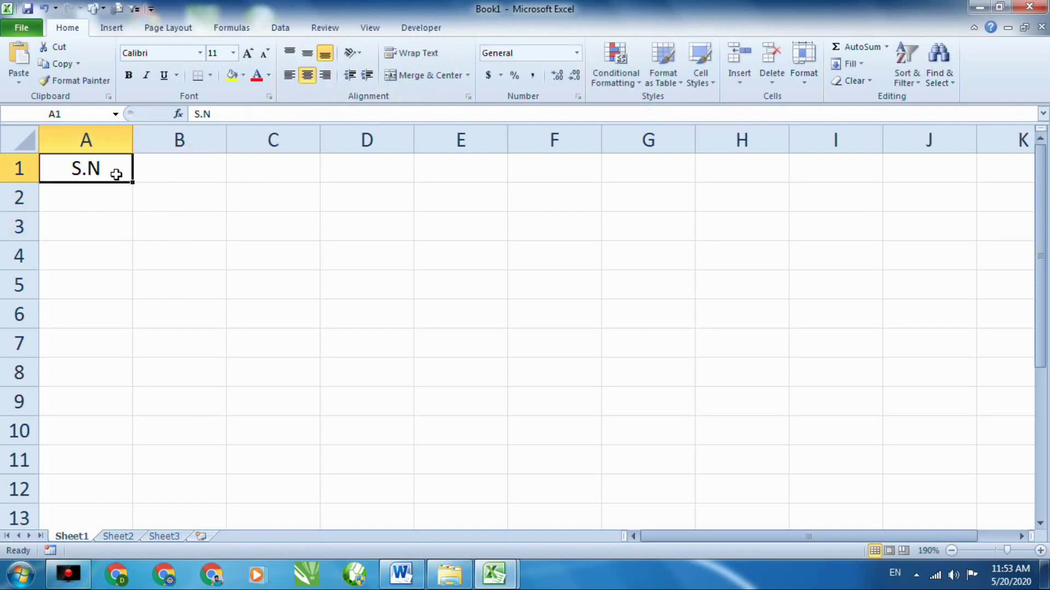
{"action": "left_click", "coordinate": [246, 75]}
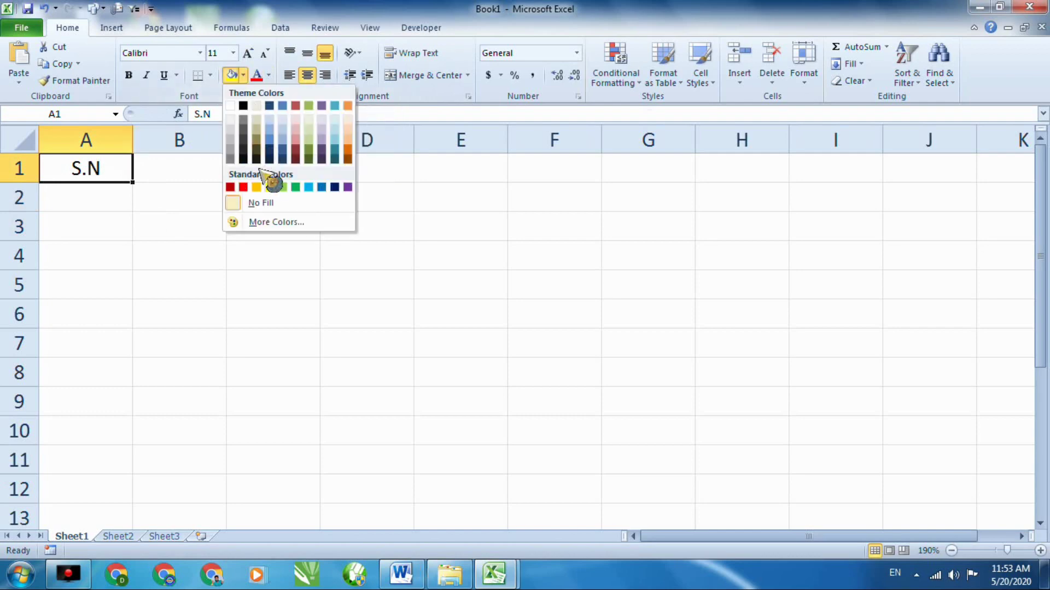
{"action": "left_click", "coordinate": [243, 188]}
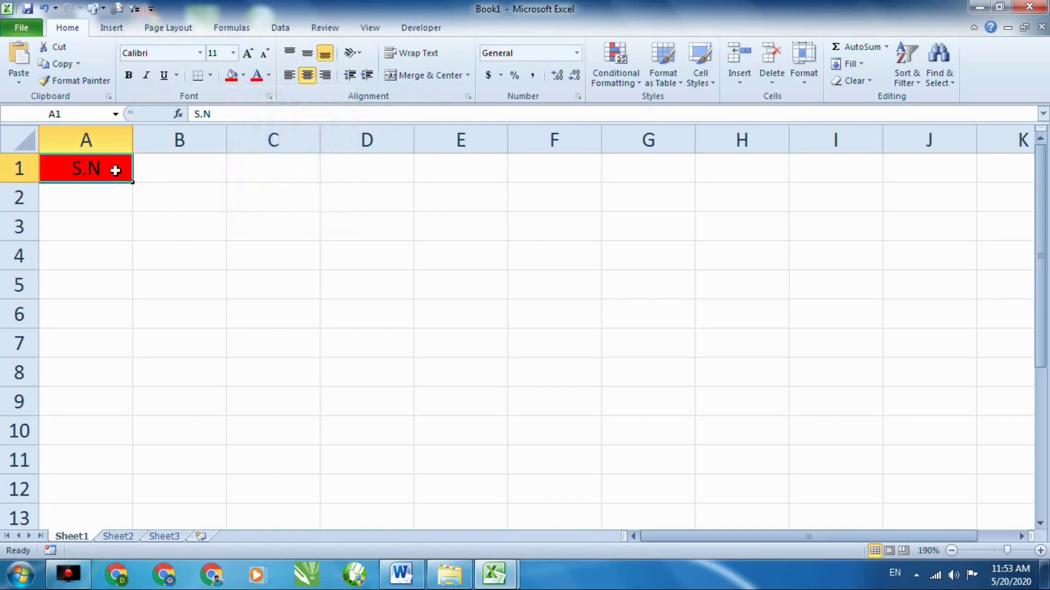
Make the "S.N" heading text in cell A1 white and bold
{"action": "double_click", "coordinate": [114, 166]}
{"action": "left_click_drag", "start_coordinate": [116, 168], "coordinate": [41, 168]}
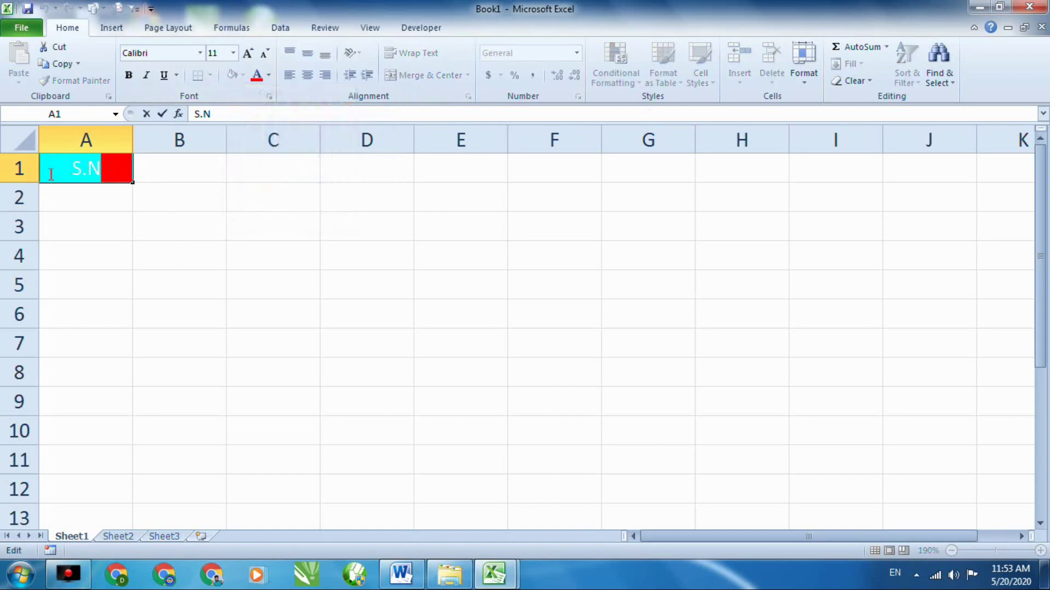
{"action": "left_click", "coordinate": [268, 75]}
{"action": "left_click", "coordinate": [258, 125]}
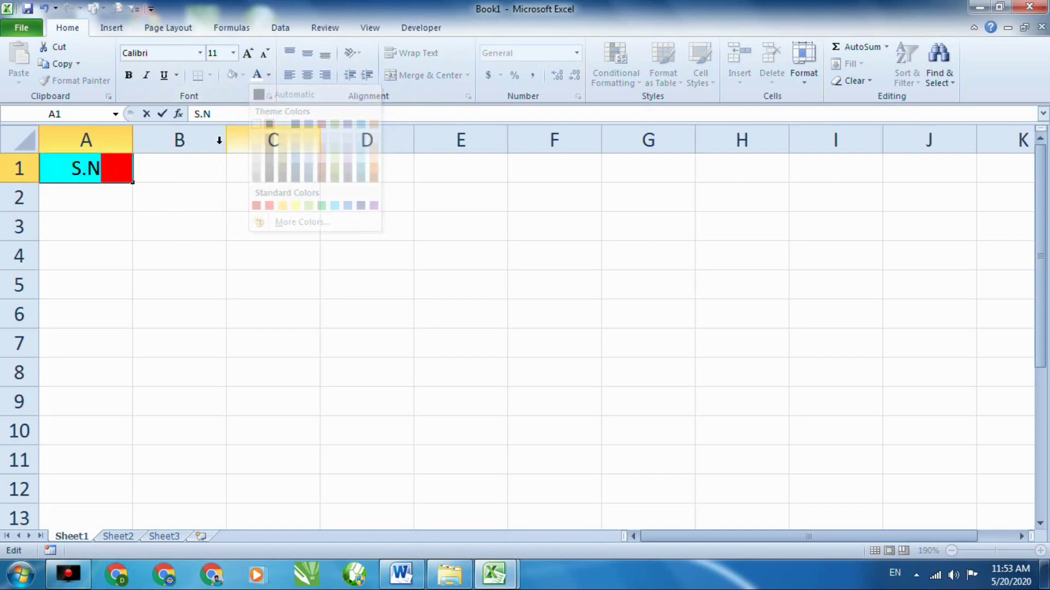
{"action": "left_click", "coordinate": [219, 185]}
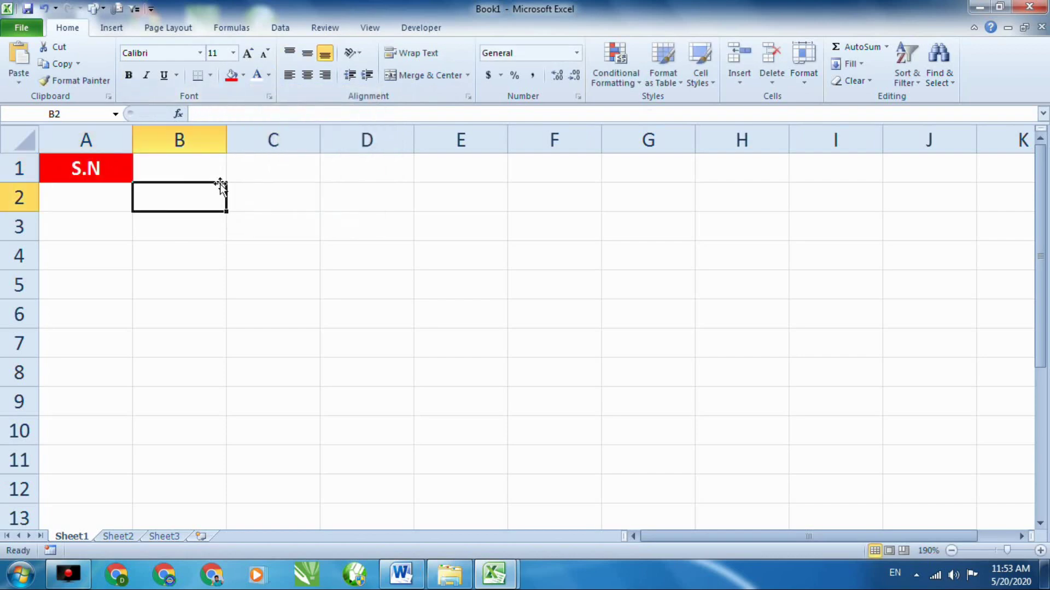
{"action": "left_click", "coordinate": [351, 263]}
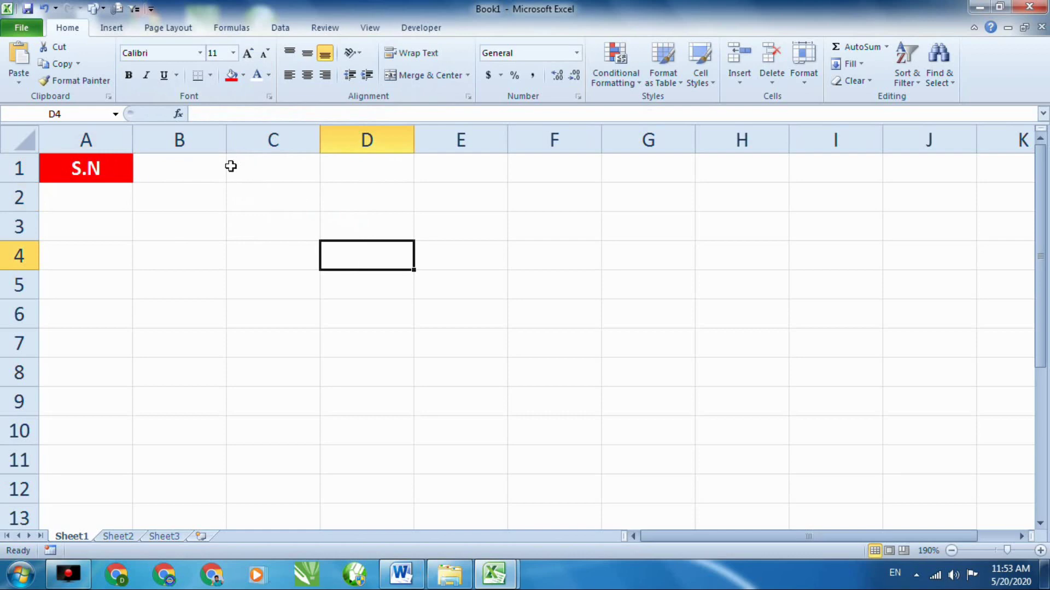
Save the workbook in the Documents library as "FEES MANAGEMENT", using the Excel Workbook type
{"action": "double_click", "coordinate": [186, 174]}
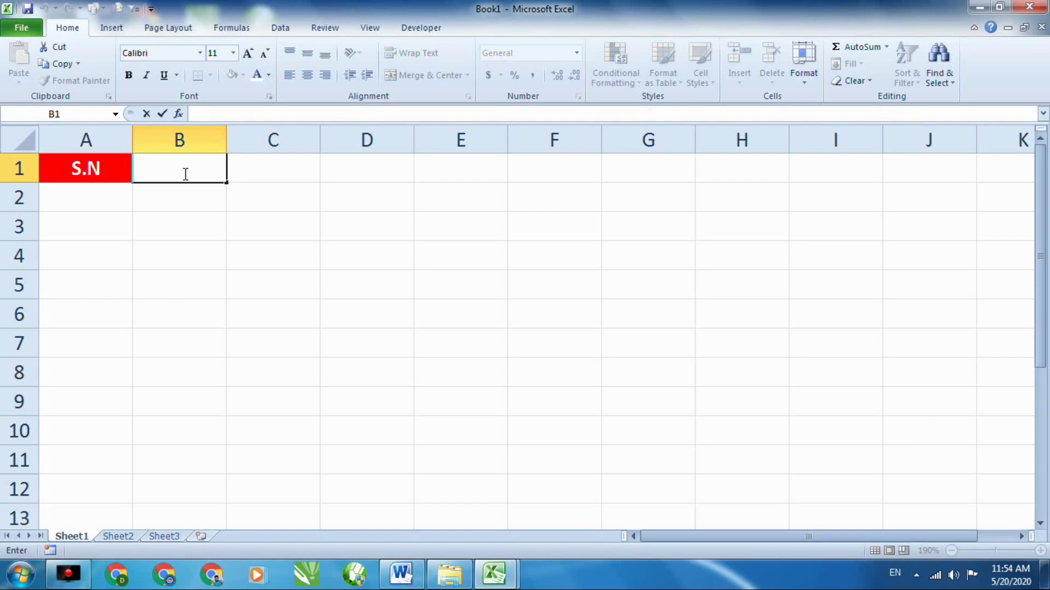
{"action": "left_click", "coordinate": [8, 14]}
{"action": "left_click", "coordinate": [21, 26]}
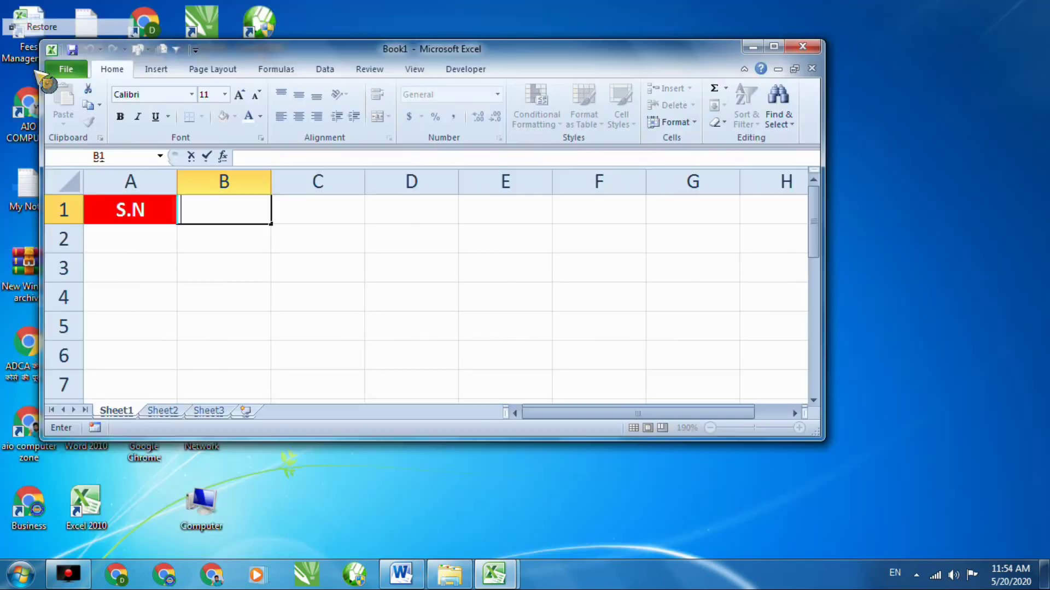
{"action": "double_click", "coordinate": [278, 50]}
{"action": "left_click", "coordinate": [22, 26]}
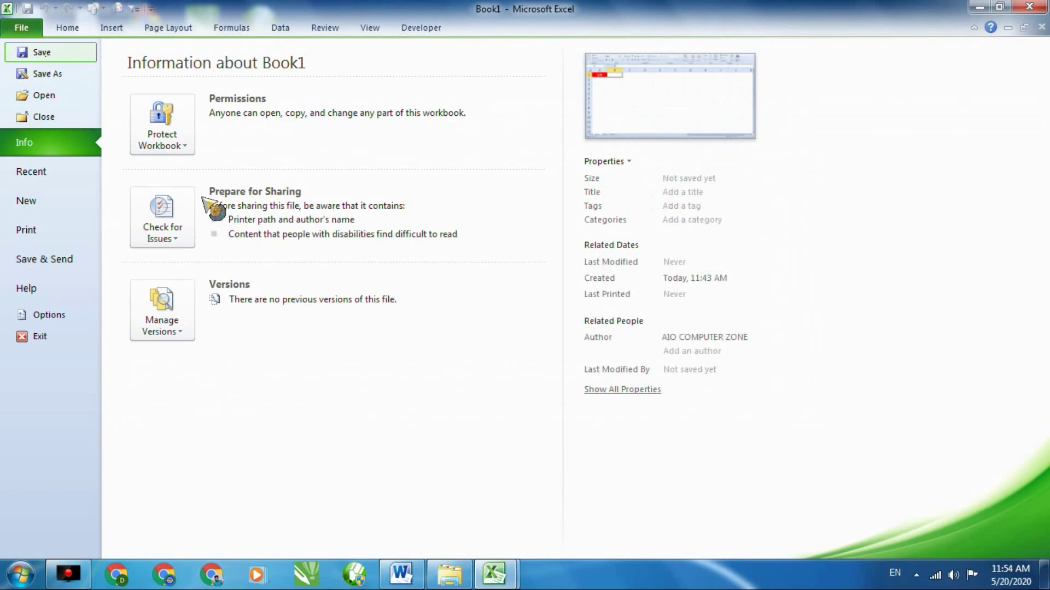
{"action": "key", "text": "Escape"}
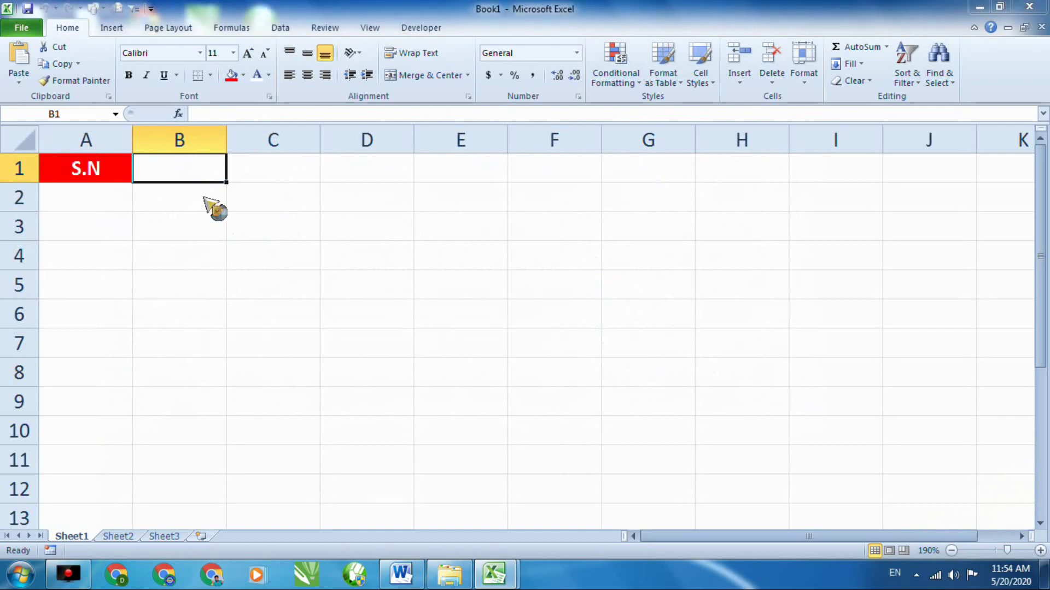
{"action": "type", "text": "FEES"}
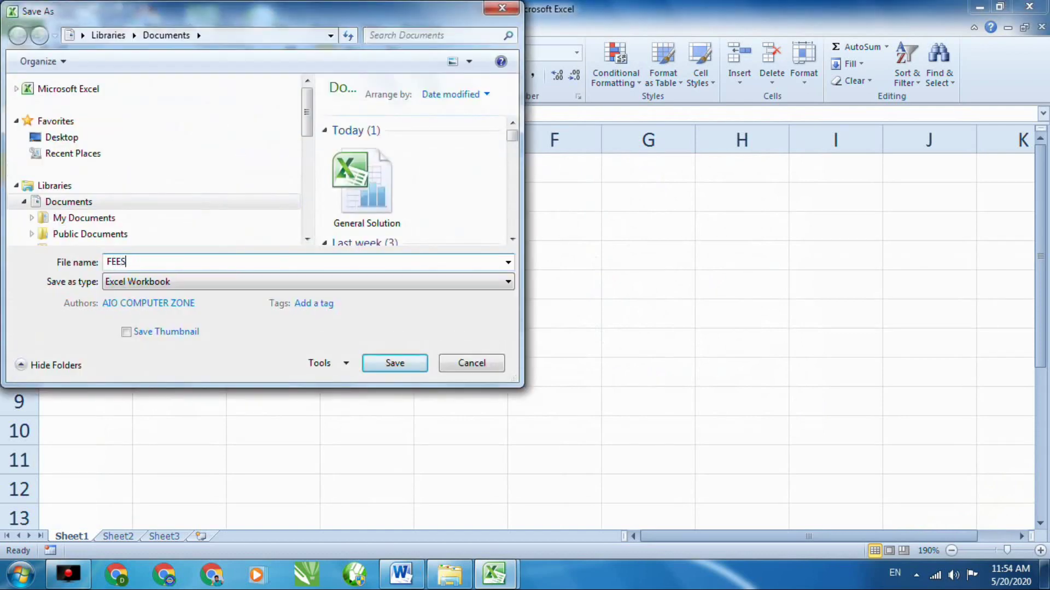
{"action": "type", "text": " MANAGEMENT"}
{"action": "key", "text": "Return"}
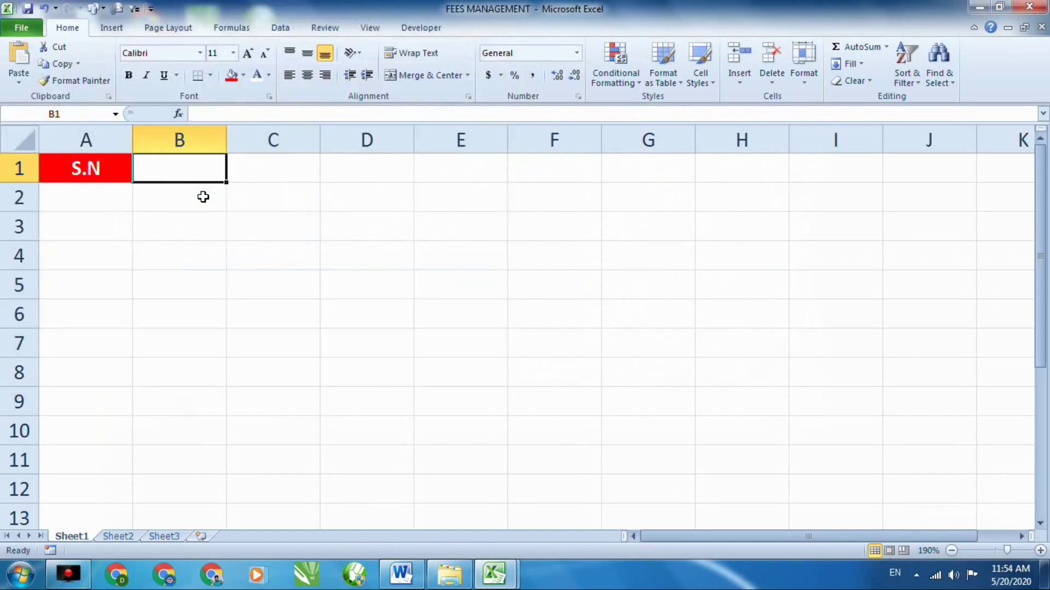
Enter the heading "NAME" in cell B1
{"action": "double_click", "coordinate": [184, 174]}
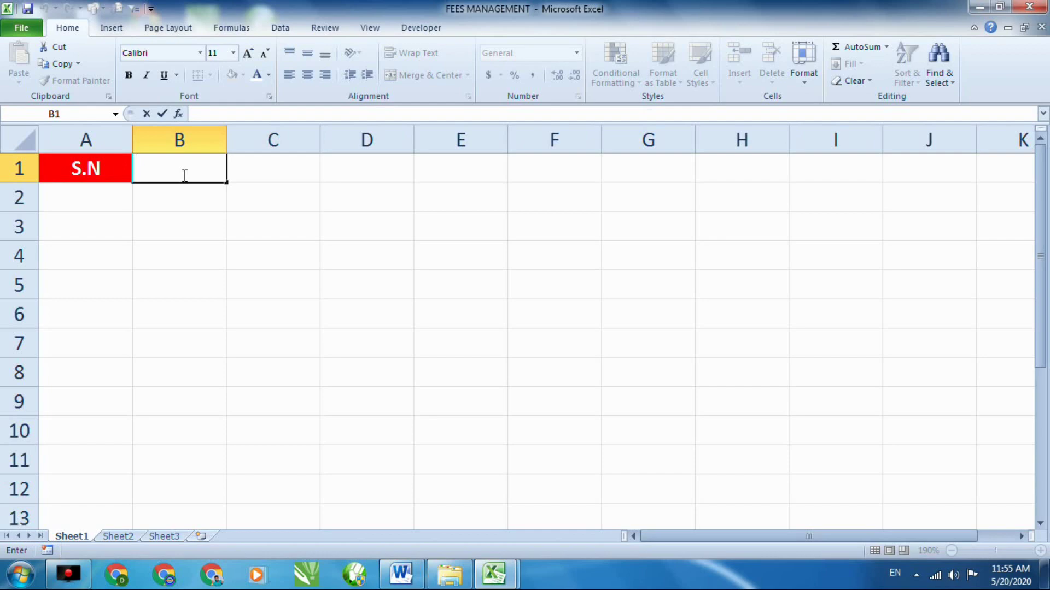
{"action": "left_click", "coordinate": [359, 221]}
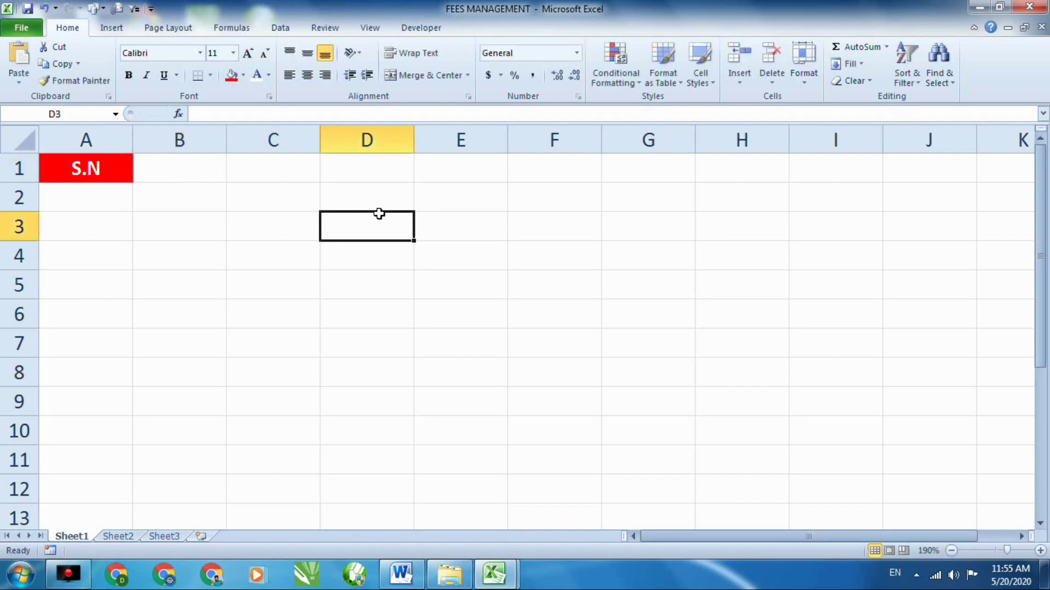
{"action": "left_click", "coordinate": [223, 164]}
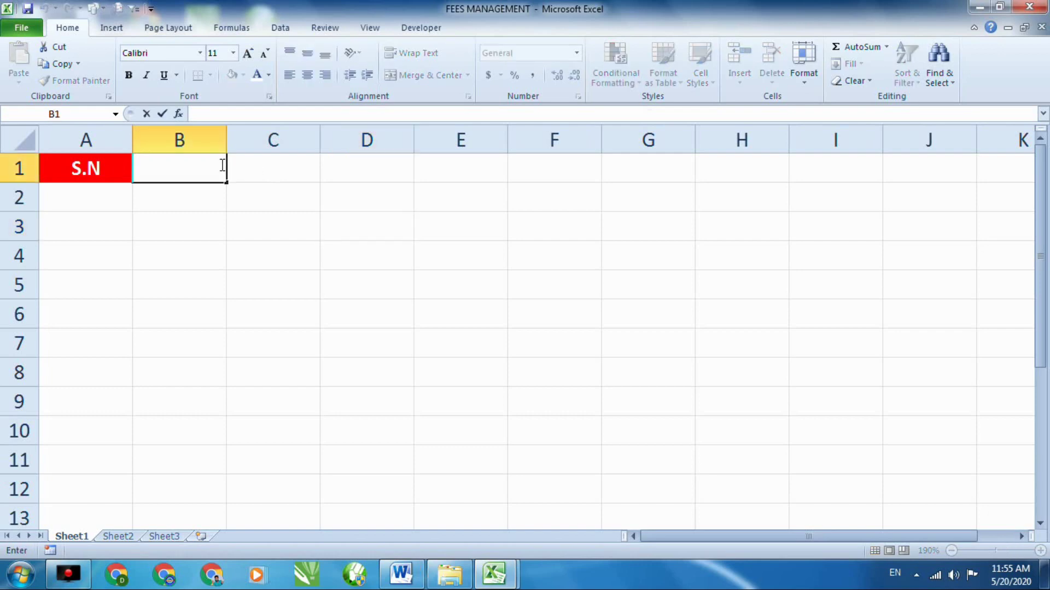
{"action": "type", "text": "NAME"}
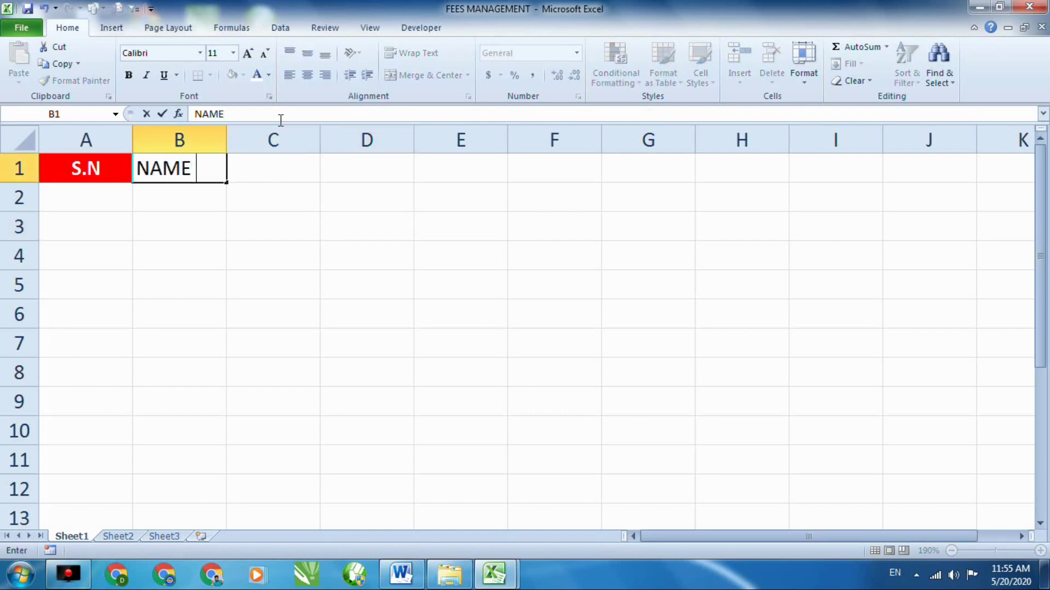
{"action": "left_click", "coordinate": [227, 189]}
Center the "NAME" heading in cell B1 and fill the cell with standard green
{"action": "left_click", "coordinate": [206, 164]}
{"action": "left_click", "coordinate": [308, 75]}
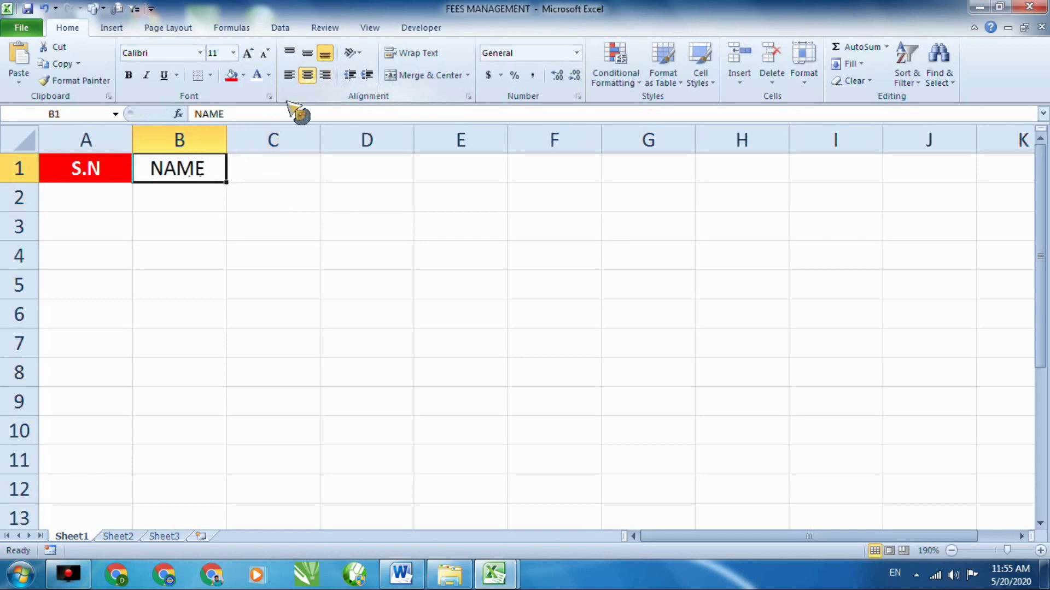
{"action": "left_click", "coordinate": [243, 75]}
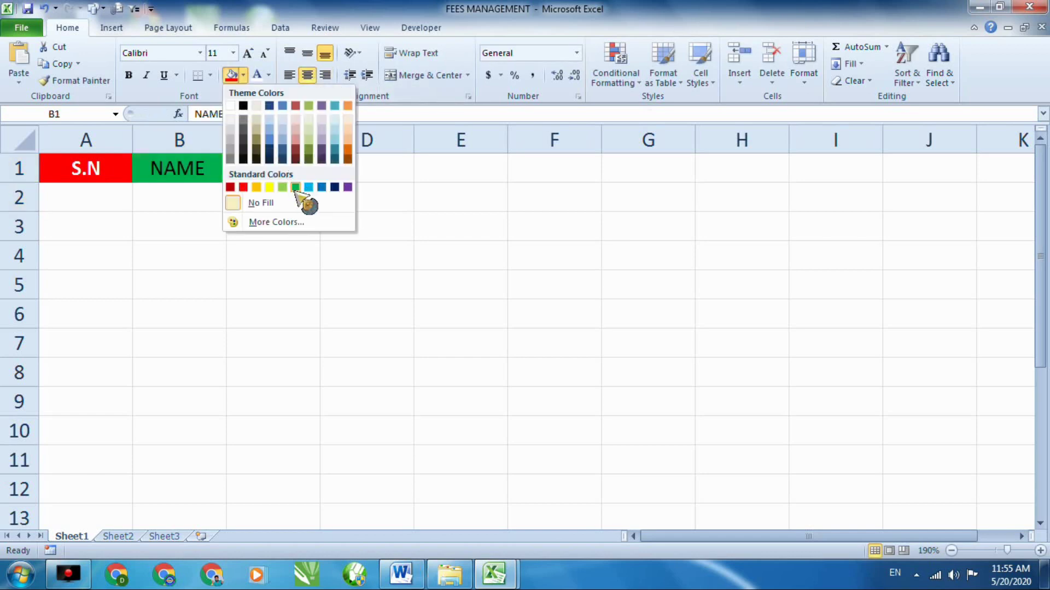
{"action": "left_click", "coordinate": [305, 204]}
Make the "NAME" heading text in cell B1 white and bold
{"action": "double_click", "coordinate": [212, 168]}
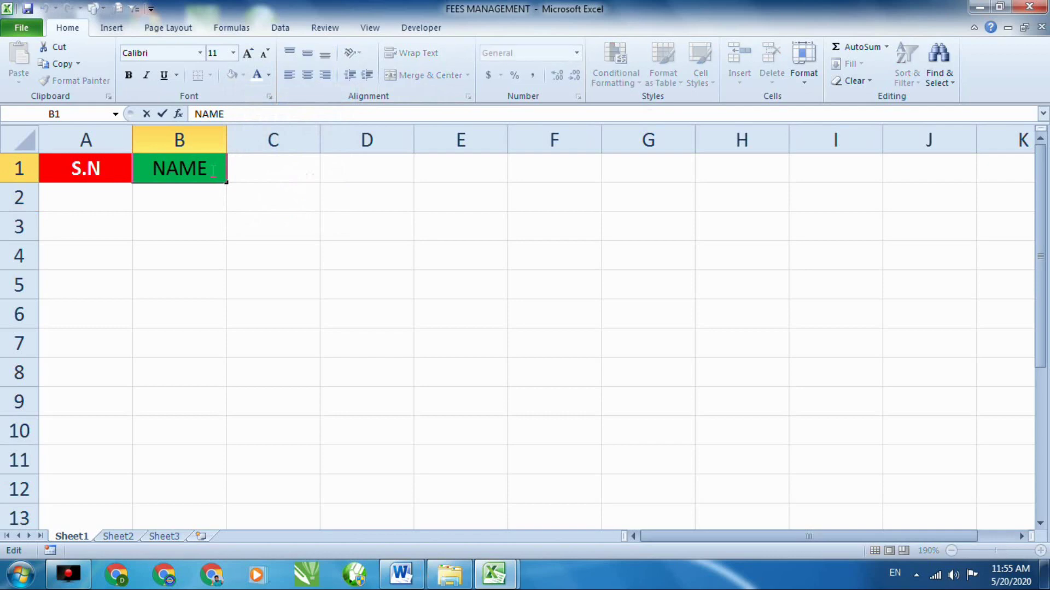
{"action": "left_click_drag", "start_coordinate": [212, 168], "coordinate": [137, 169]}
{"action": "left_click", "coordinate": [295, 194]}
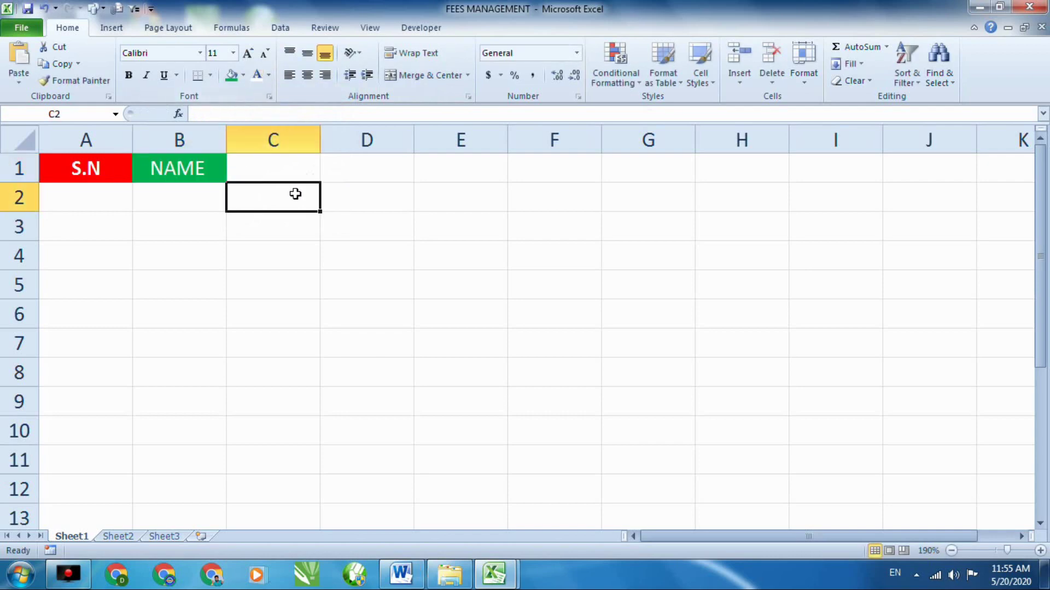
{"action": "left_click", "coordinate": [181, 171]}
{"action": "left_click", "coordinate": [129, 76]}
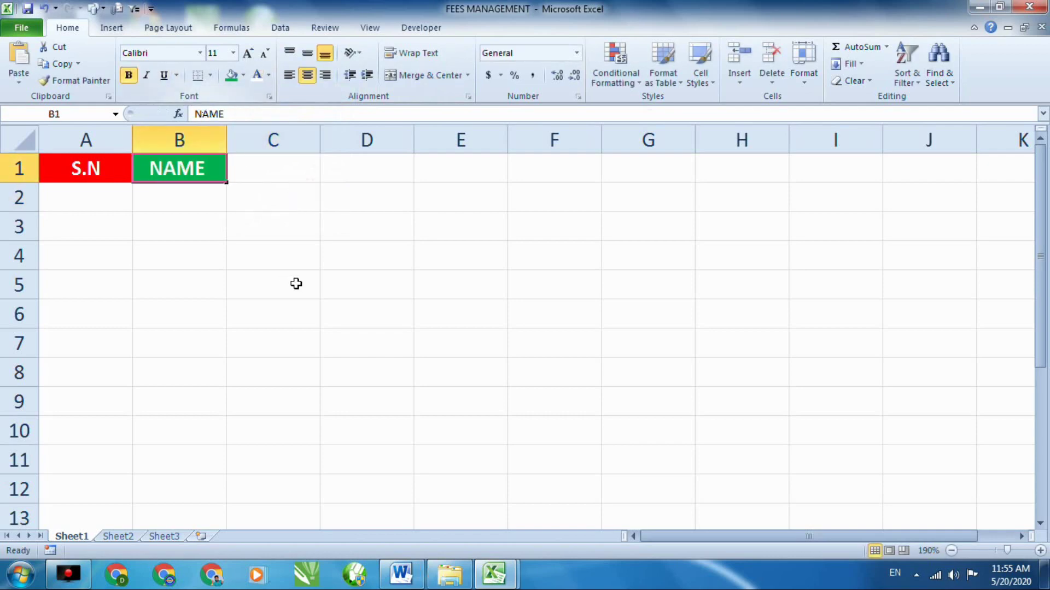
{"action": "left_click", "coordinate": [295, 283]}
Apply bold formatting to the cell range A1:H11
{"action": "left_click_drag", "start_coordinate": [86, 171], "coordinate": [738, 451]}
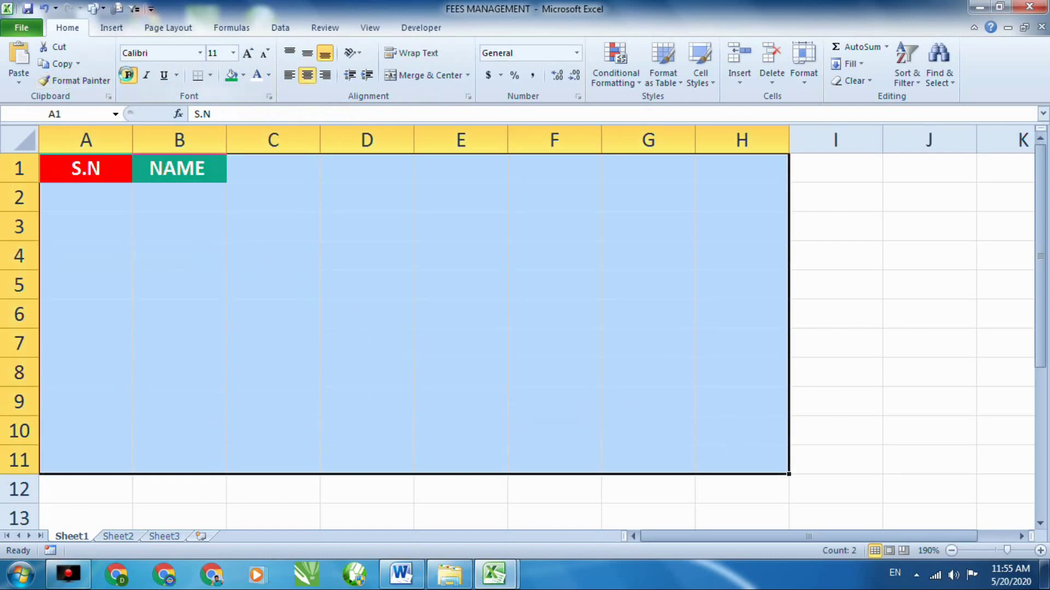
{"action": "left_click", "coordinate": [130, 76]}
{"action": "left_click", "coordinate": [288, 264]}
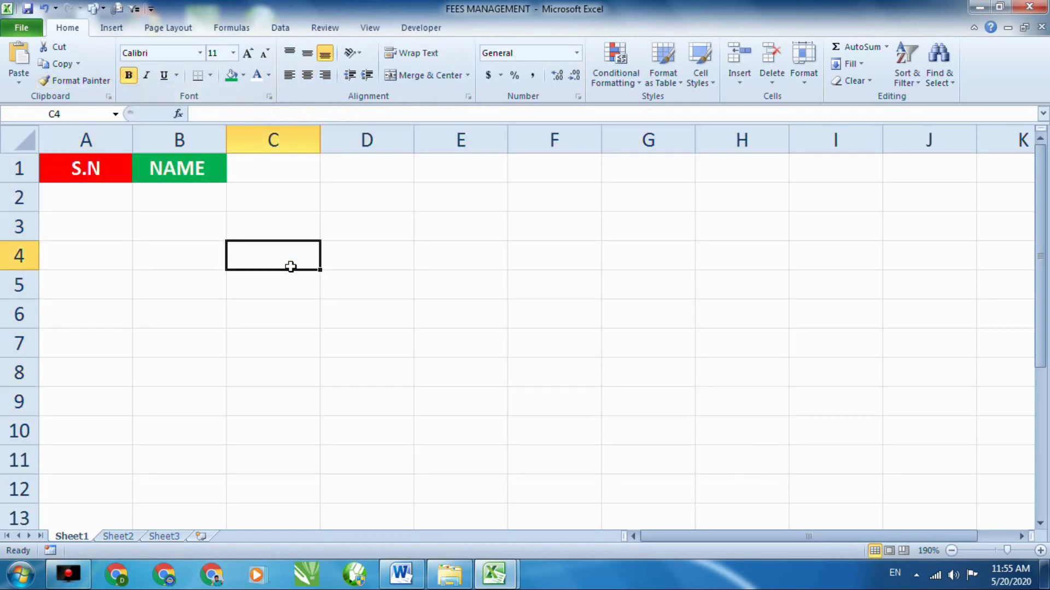
Enter the heading "MATH" in cell C1
{"action": "double_click", "coordinate": [256, 160]}
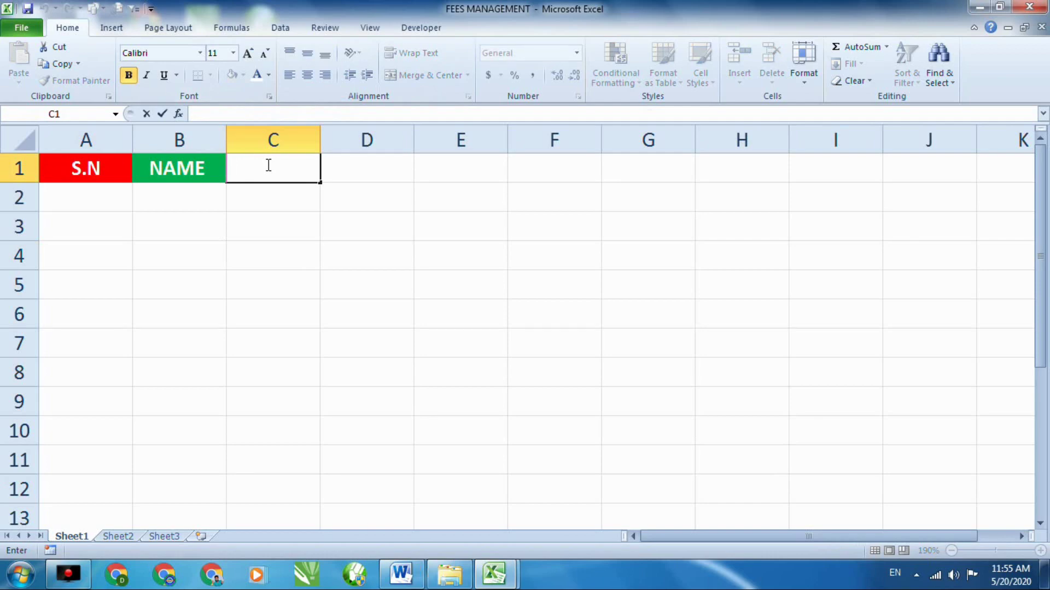
{"action": "type", "text": "MATH"}
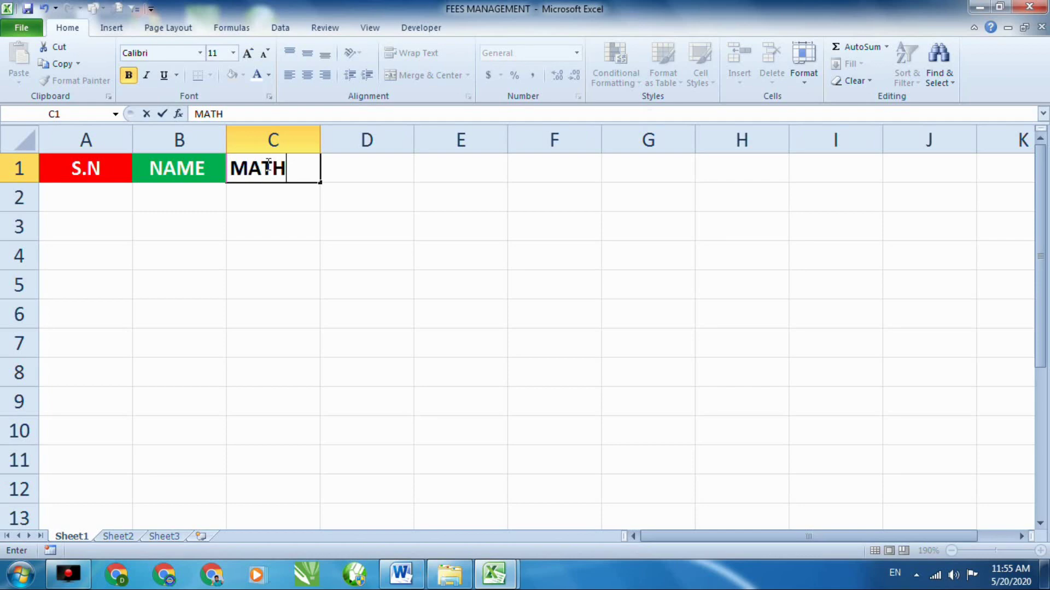
{"action": "left_click", "coordinate": [308, 159]}
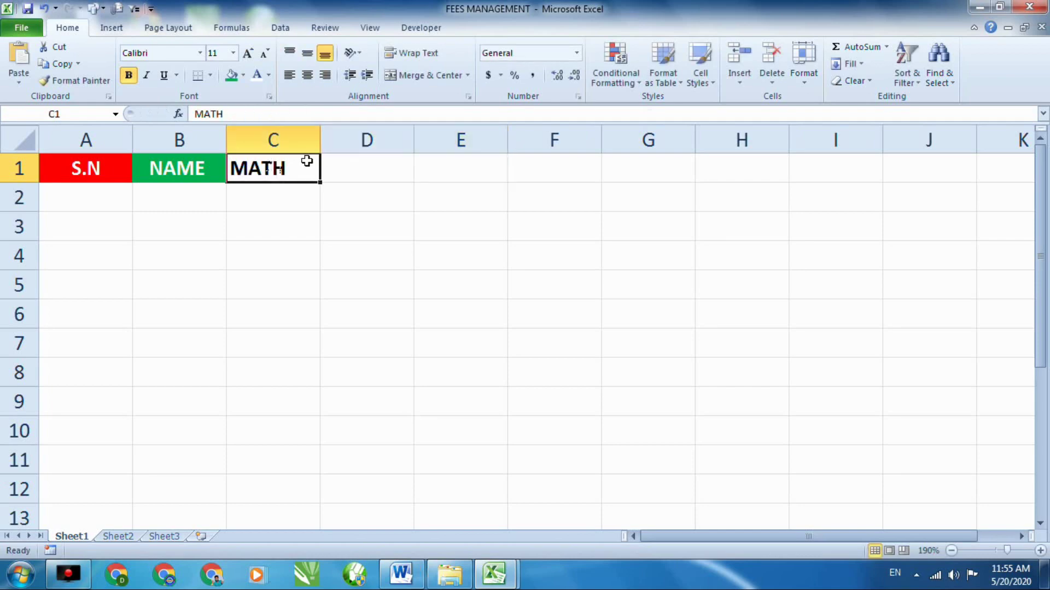
Center the "MATH" heading in cell C1, with a standard dark blue fill and white text
{"action": "left_click", "coordinate": [307, 75]}
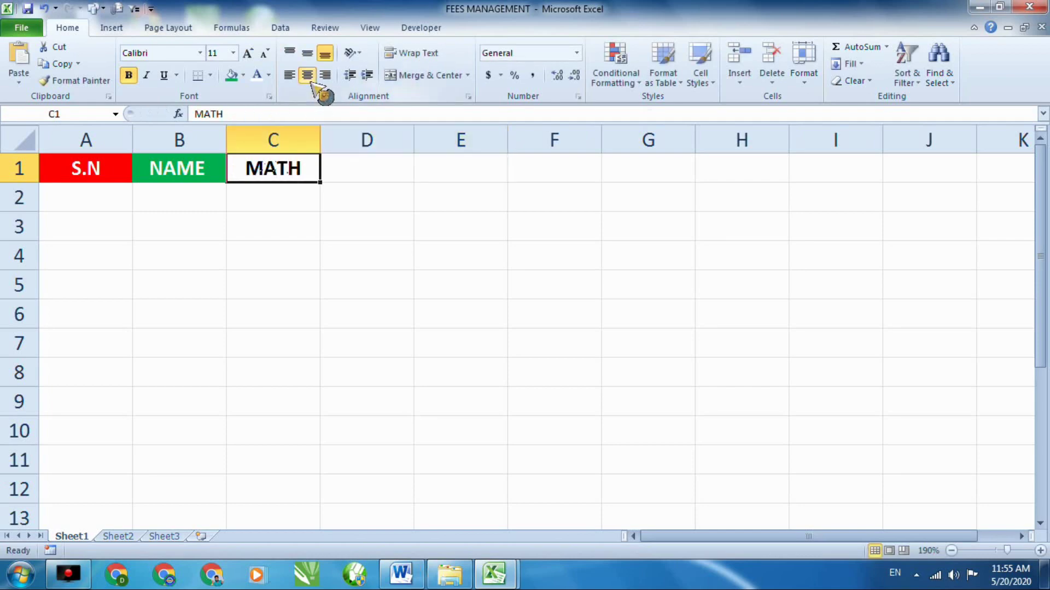
{"action": "left_click", "coordinate": [242, 75]}
{"action": "left_click", "coordinate": [335, 187]}
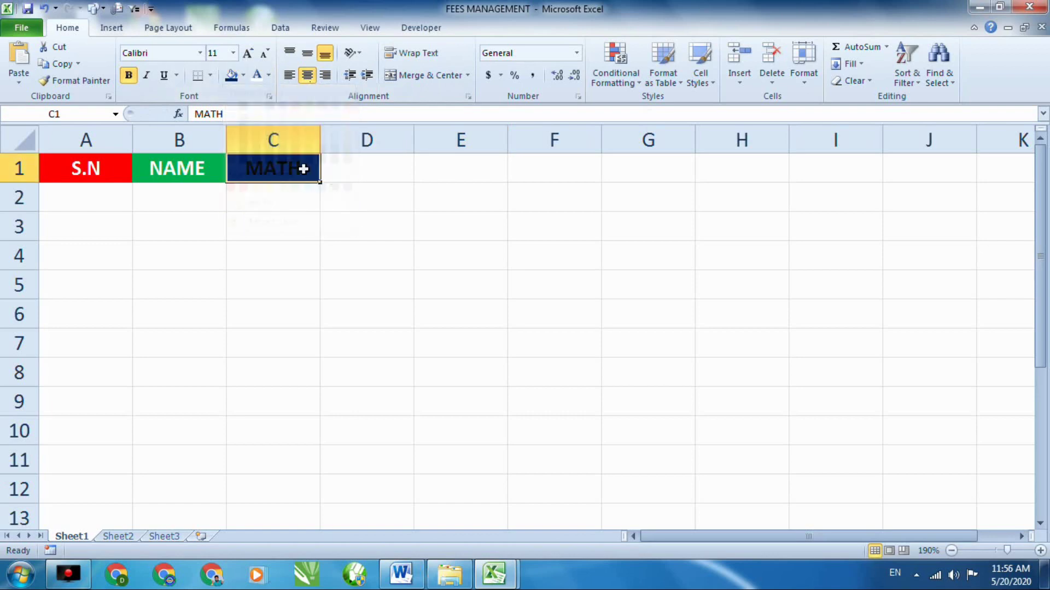
{"action": "left_click", "coordinate": [258, 77]}
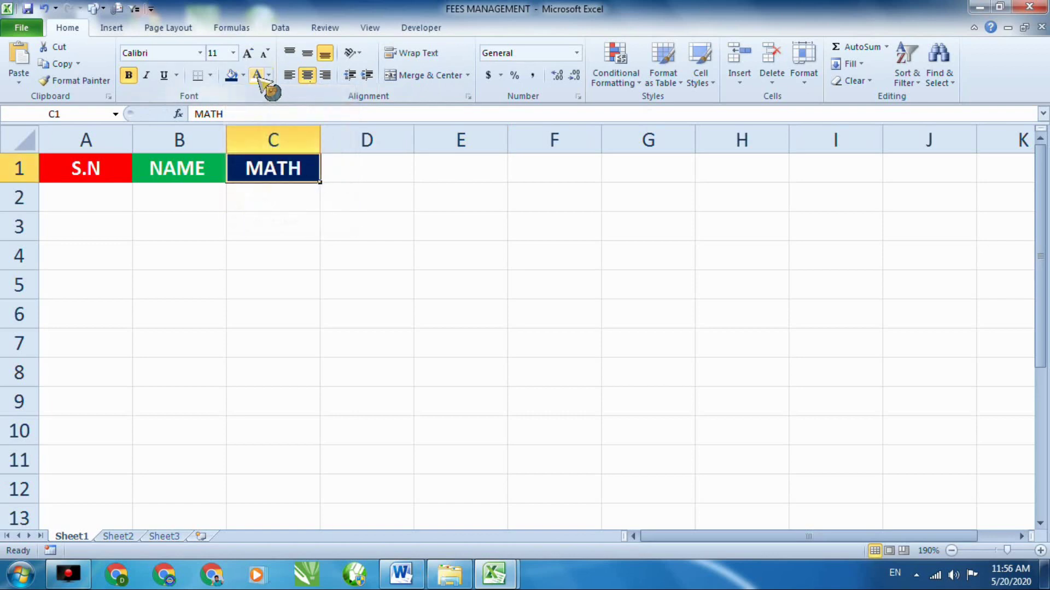
{"action": "left_click", "coordinate": [362, 215]}
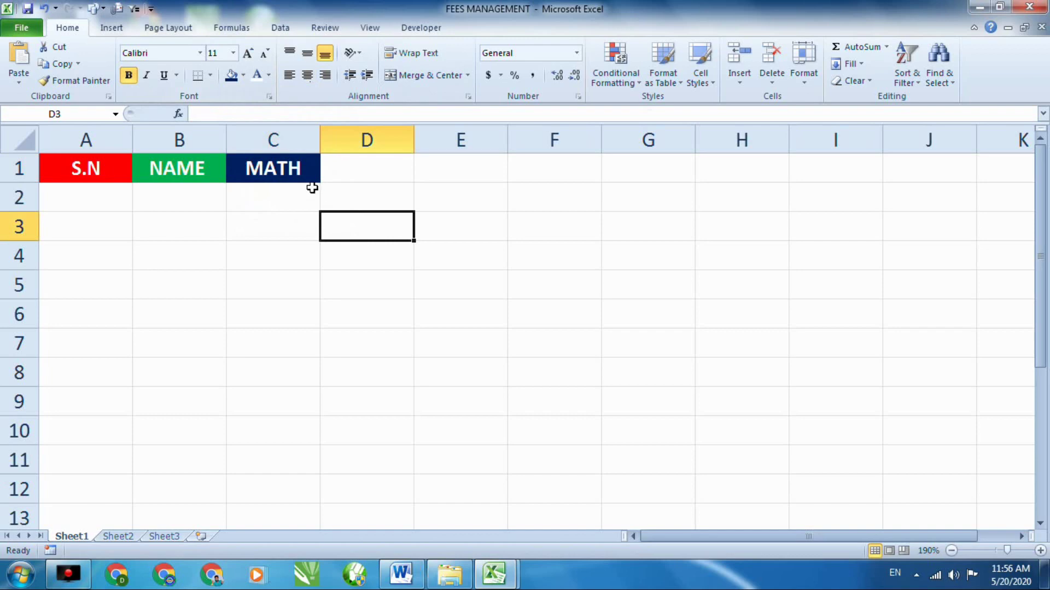
Enter the heading "SCIENCE" in cell D1
{"action": "left_click", "coordinate": [346, 168]}
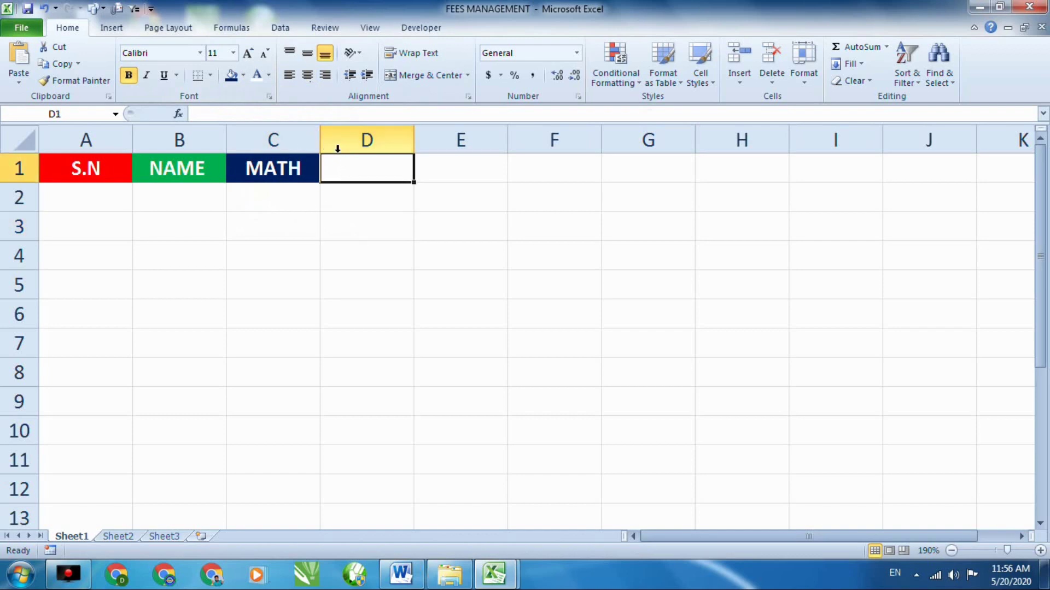
{"action": "double_click", "coordinate": [356, 176]}
{"action": "type", "text": "SC"}
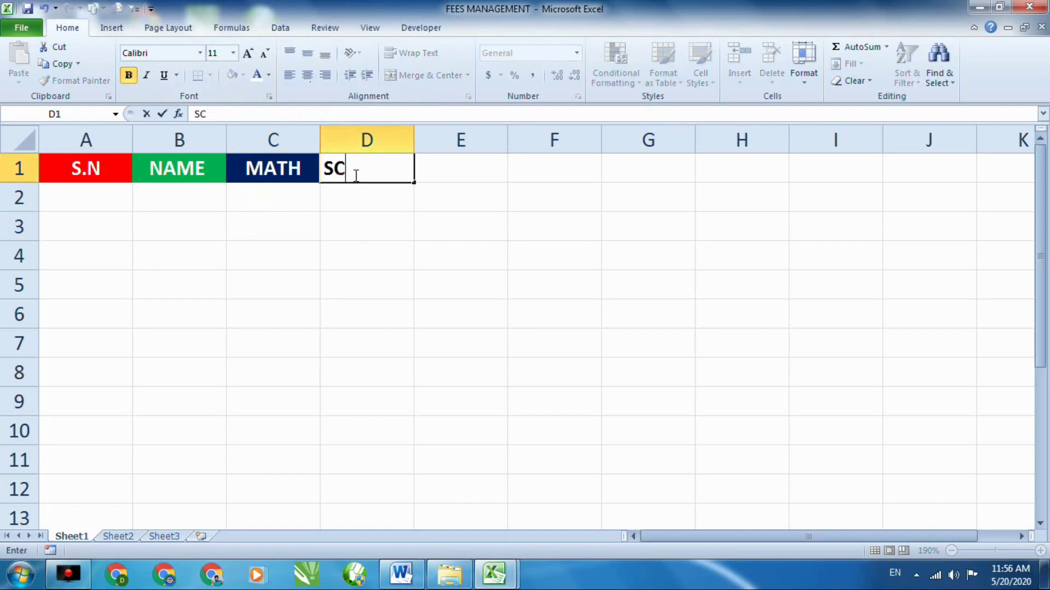
{"action": "type", "text": "IENCE"}
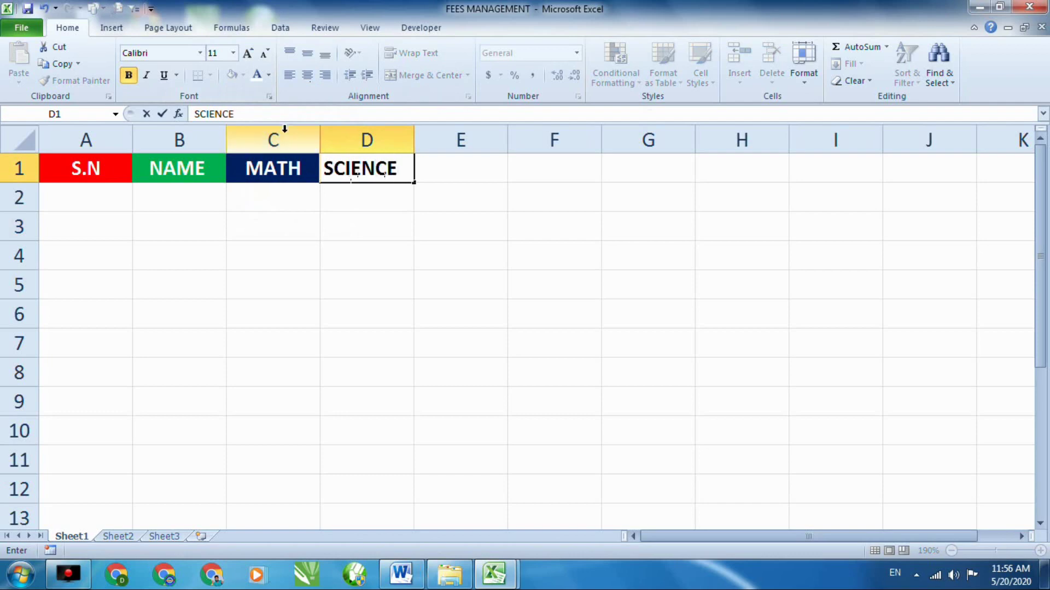
{"action": "key", "text": "Return"}
{"action": "left_click", "coordinate": [431, 194]}
Center the "SCIENCE" heading in cell D1, with a standard light blue fill and white text
{"action": "left_click", "coordinate": [399, 164]}
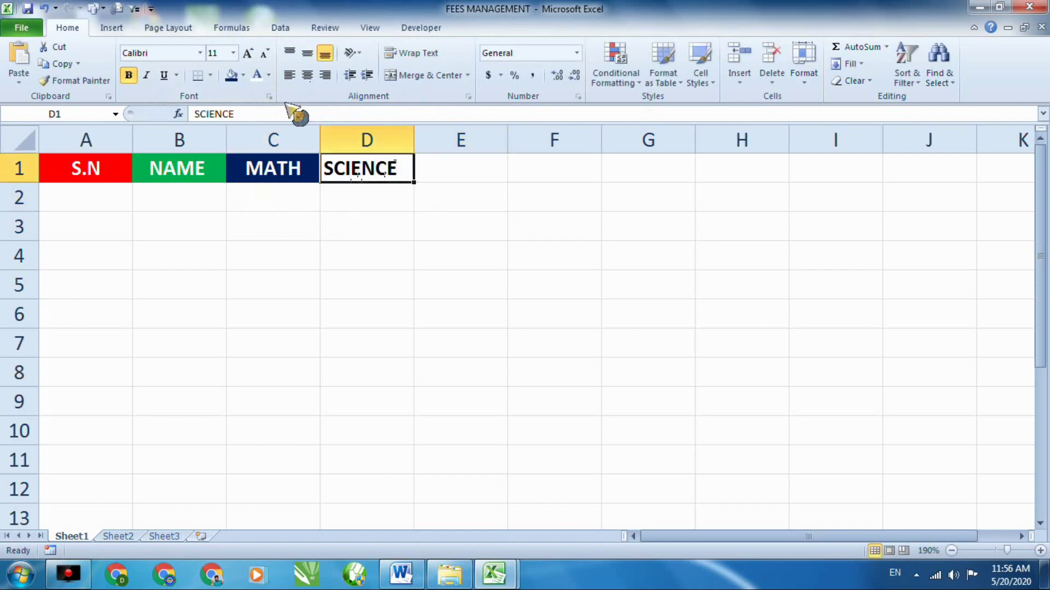
{"action": "left_click", "coordinate": [307, 75]}
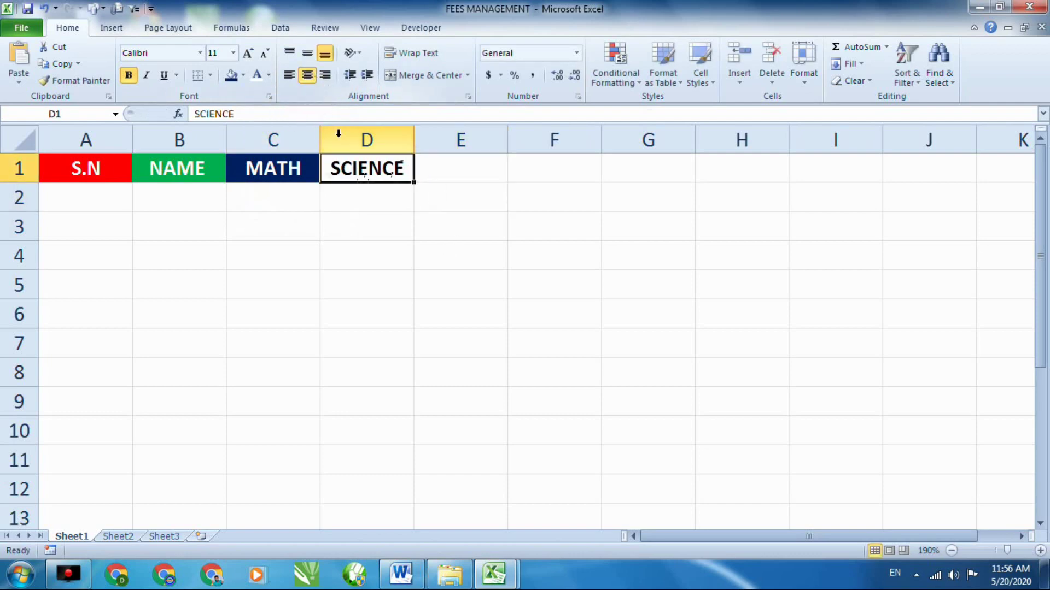
{"action": "left_click", "coordinate": [244, 75]}
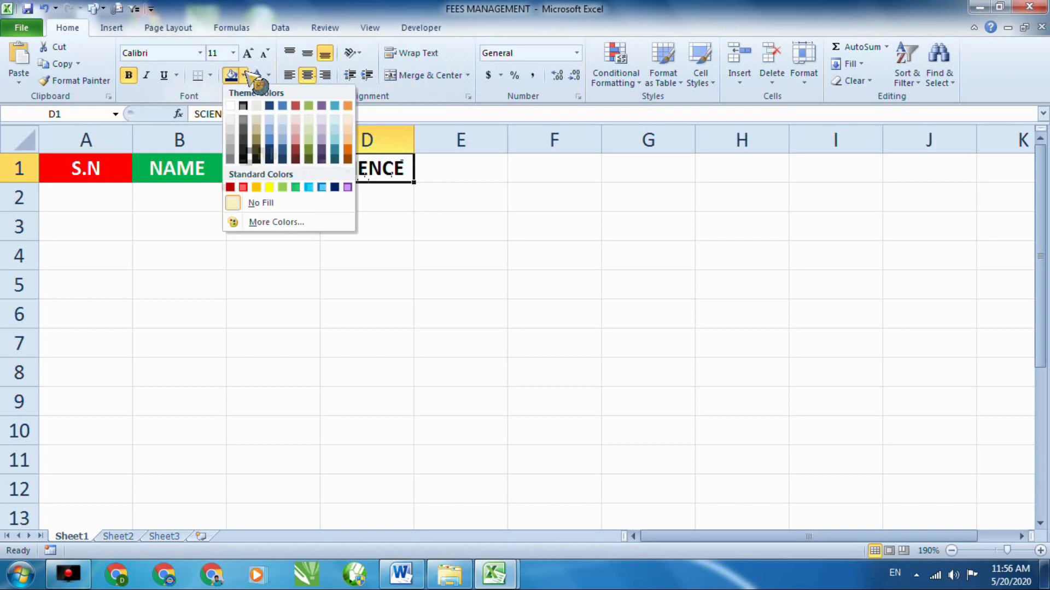
{"action": "left_click", "coordinate": [309, 187]}
{"action": "left_click", "coordinate": [257, 75]}
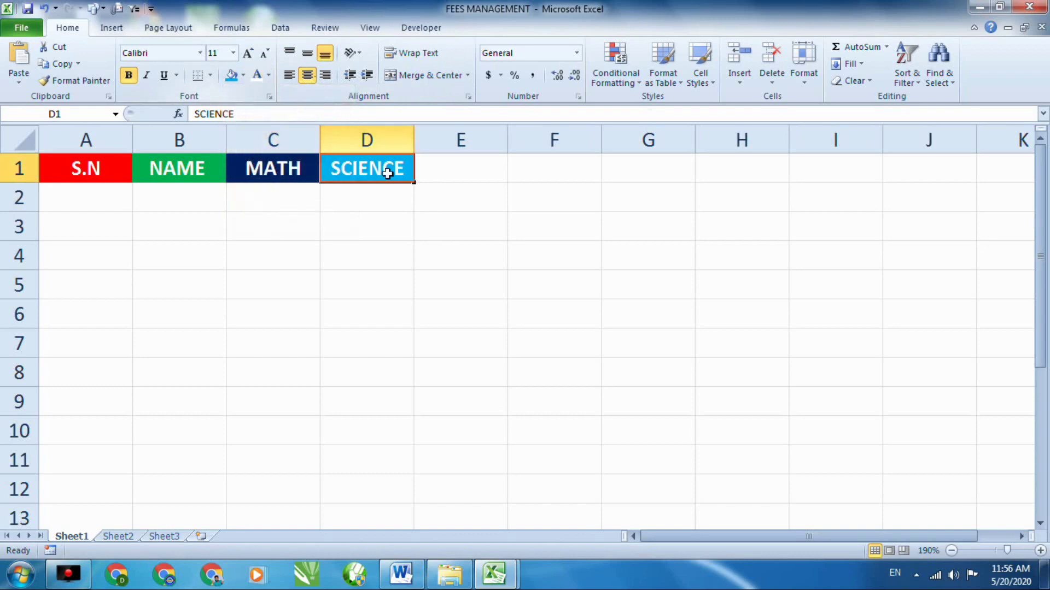
{"action": "left_click", "coordinate": [448, 210]}
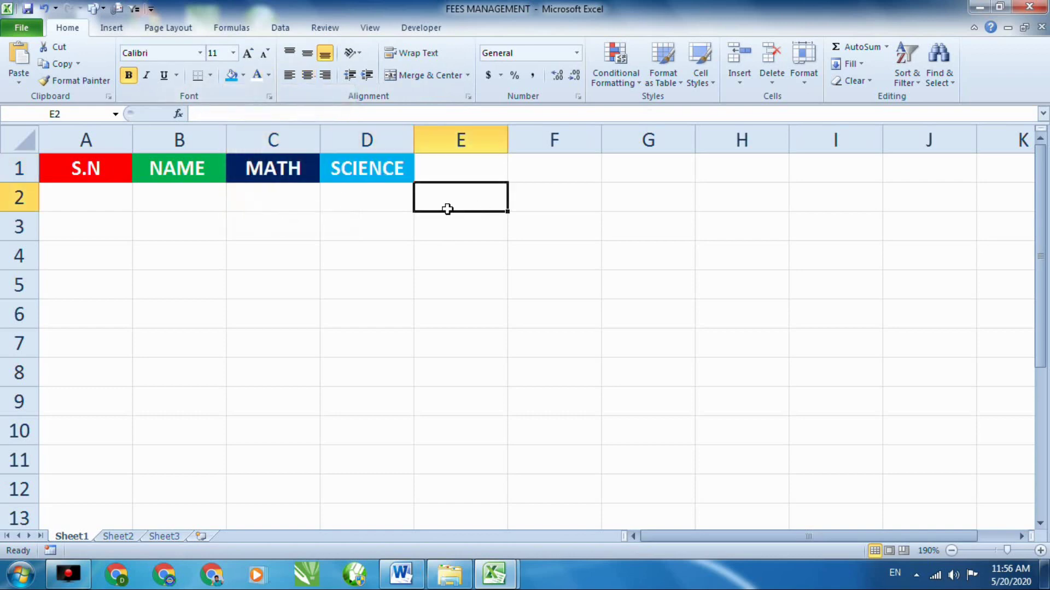
Enter the heading "ENG" in cell E1
{"action": "double_click", "coordinate": [437, 170]}
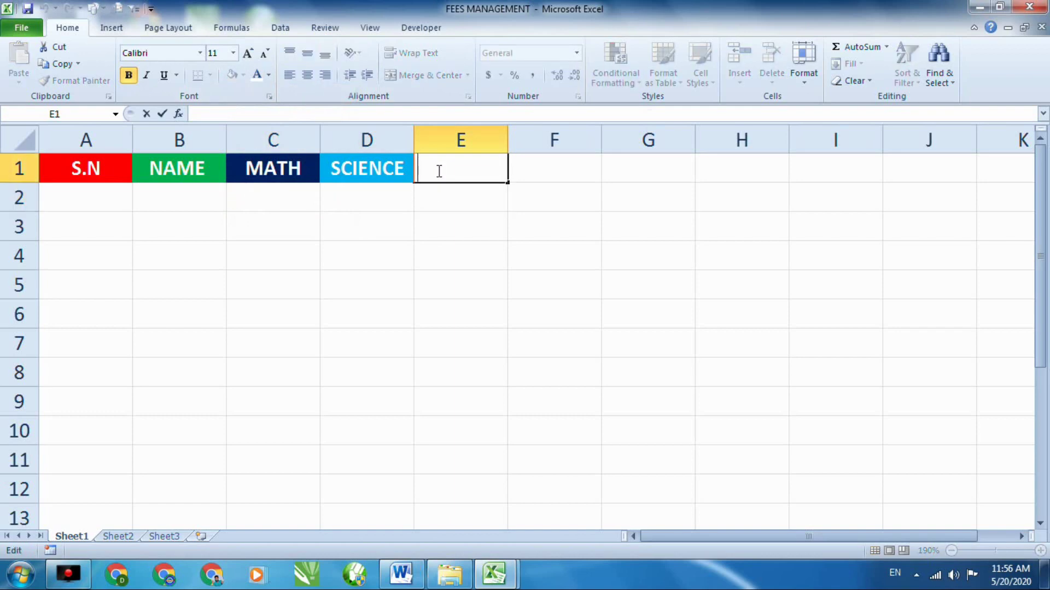
{"action": "type", "text": "S"}
{"action": "key", "text": "BackSpace"}
{"action": "type", "text": "ENG"}
{"action": "left_click", "coordinate": [526, 254]}
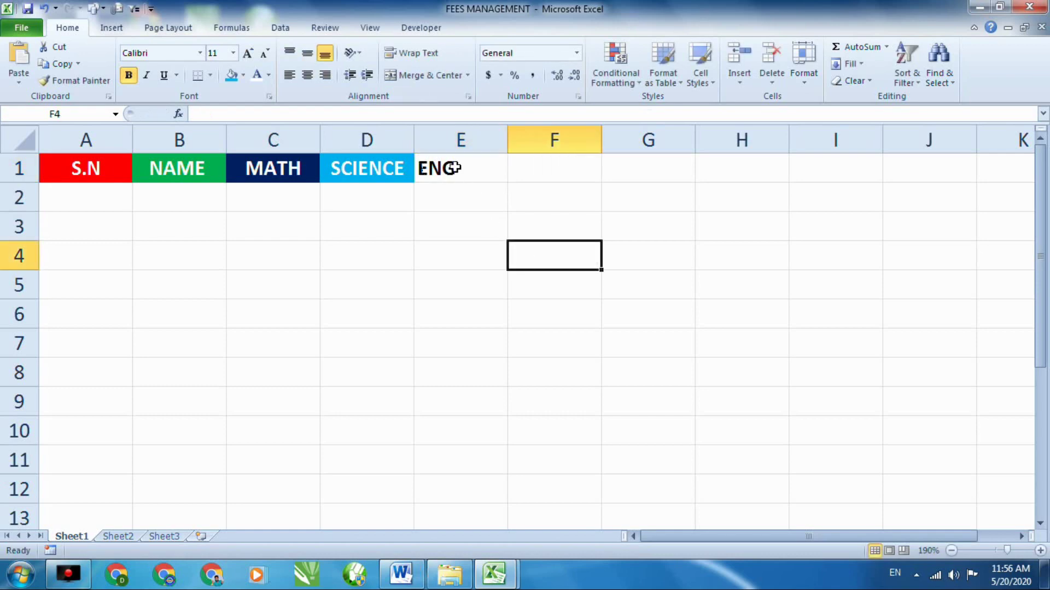
Center the "ENG" heading in cell E1 and fill the cell with standard yellow
{"action": "left_click", "coordinate": [454, 167]}
{"action": "left_click", "coordinate": [307, 75]}
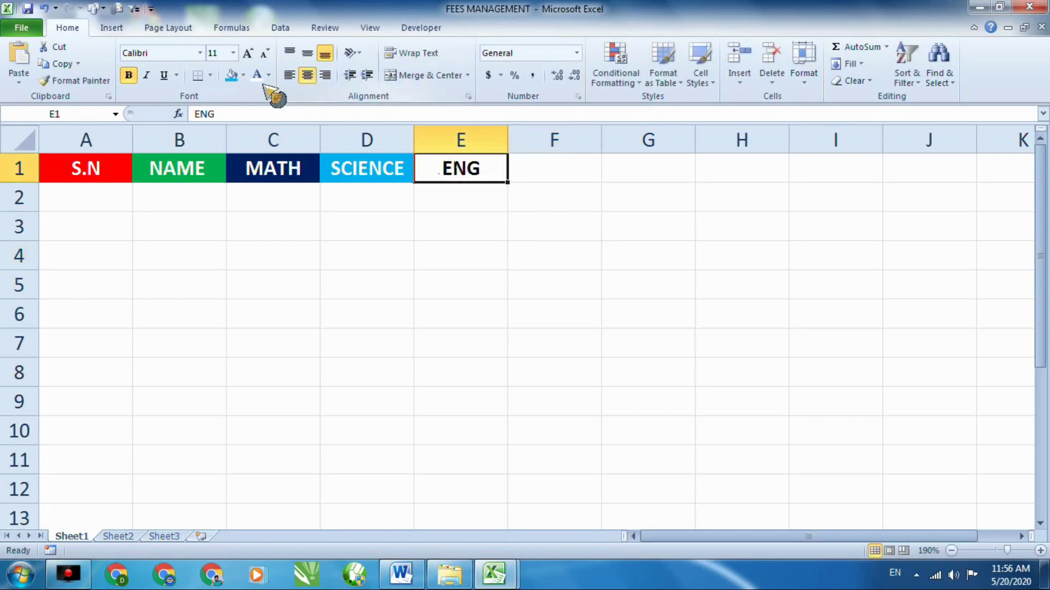
{"action": "left_click", "coordinate": [243, 75]}
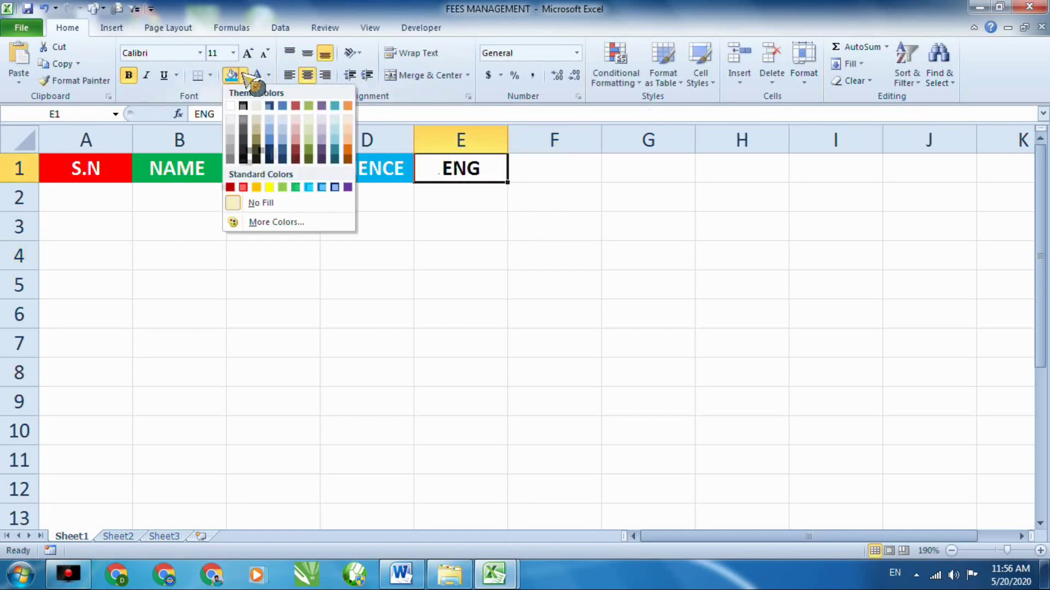
{"action": "left_click", "coordinate": [272, 188]}
Enter the heading "SOCIAL SCIENCE" in cell F1
{"action": "left_click", "coordinate": [553, 165]}
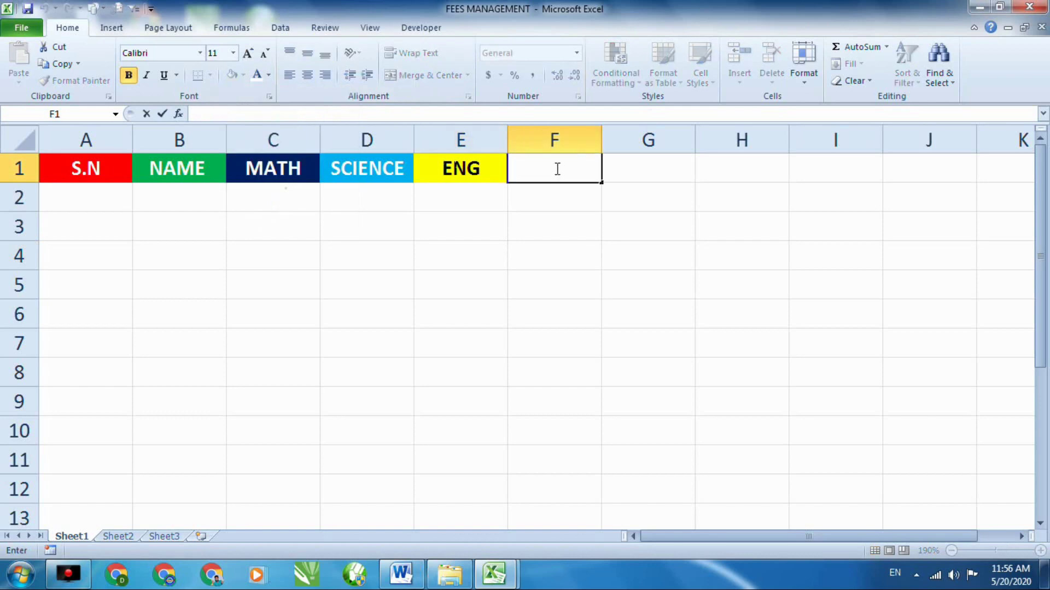
{"action": "type", "text": "SOCIAL"}
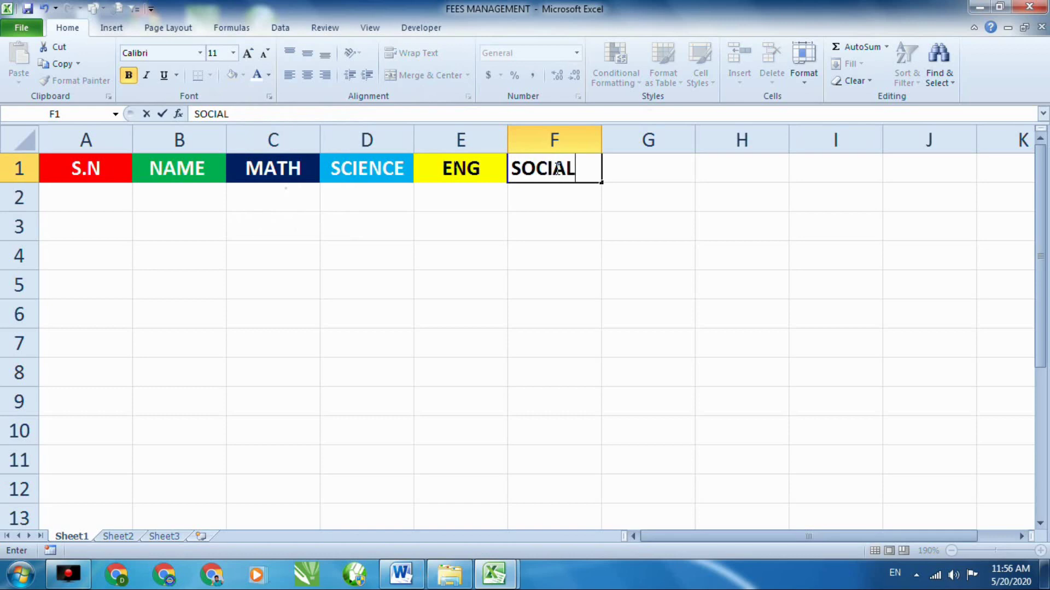
{"action": "type", "text": " SCIENCE"}
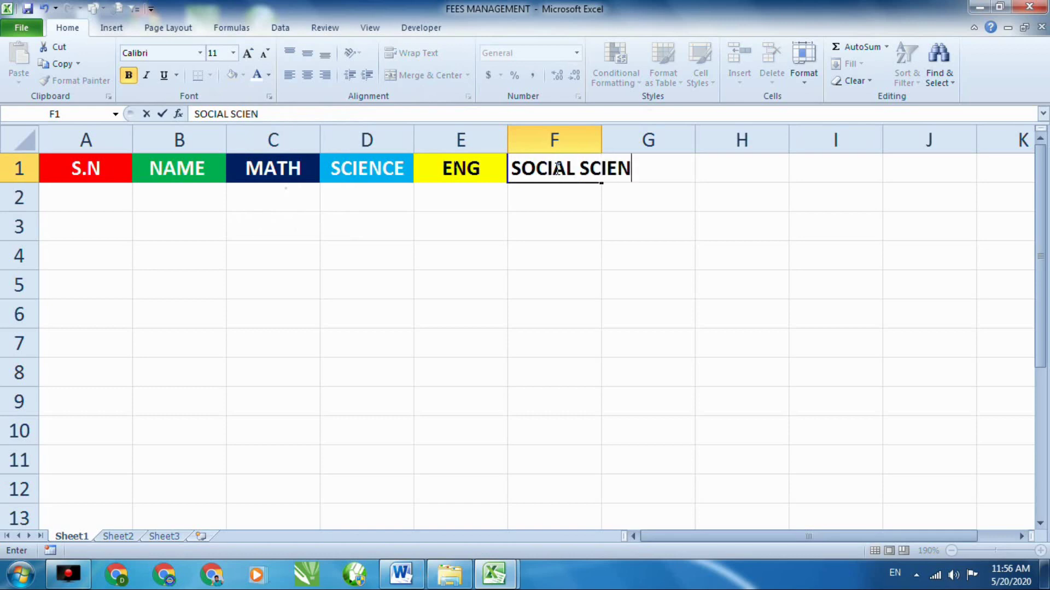
{"action": "key", "text": "BackSpace"}
{"action": "key", "text": "BackSpace"}
{"action": "key", "text": "BackSpace"}
{"action": "key", "text": "BackSpace"}
{"action": "type", "text": "ENCE"}
{"action": "left_click", "coordinate": [596, 140]}
{"action": "left_click", "coordinate": [663, 164]}
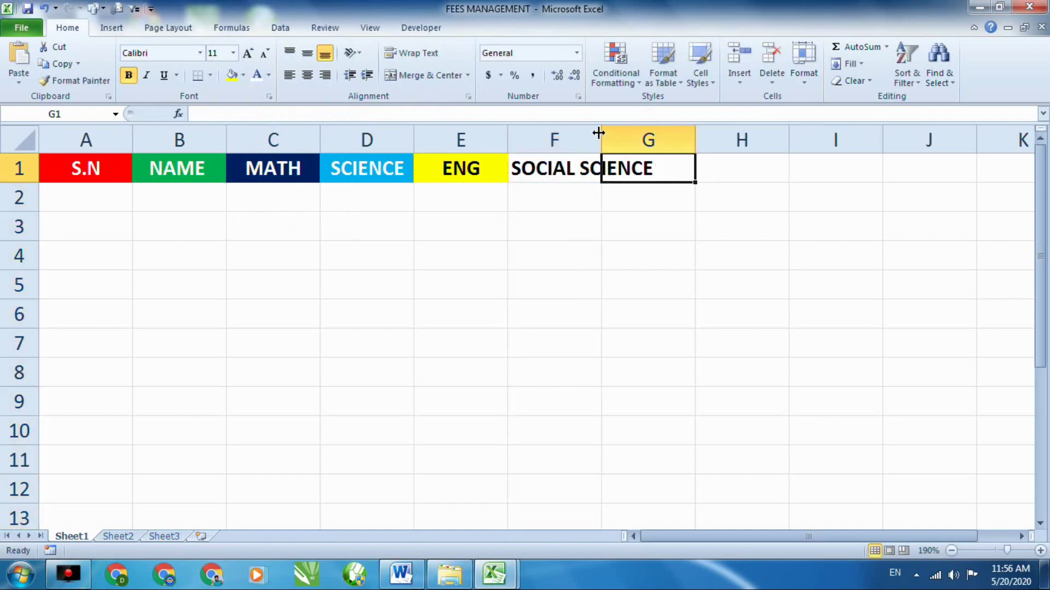
Autofit the width of column F to the "SOCIAL SCIENCE" heading
{"action": "double_click", "coordinate": [598, 133]}
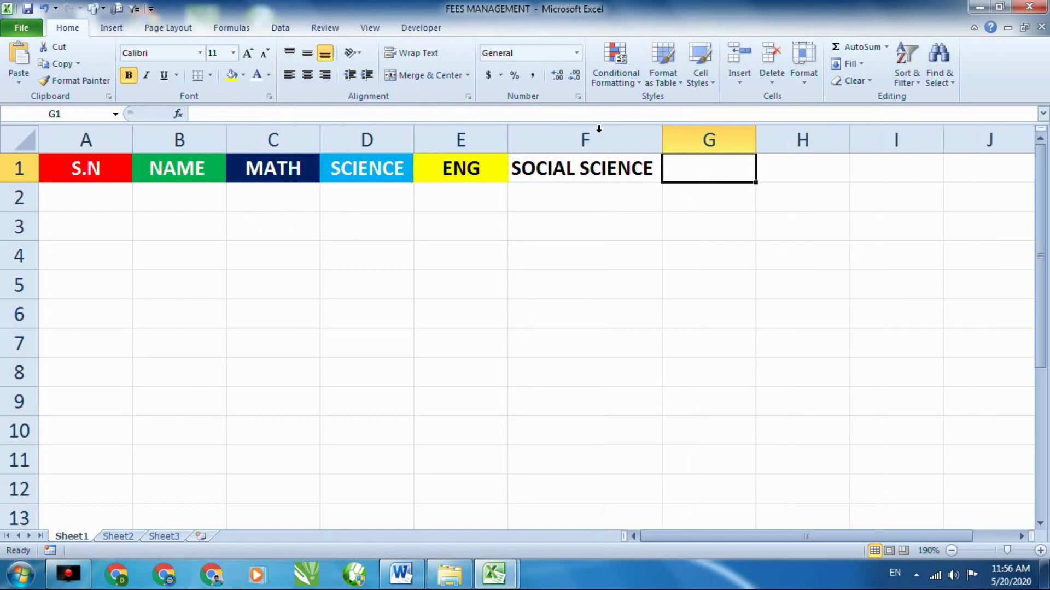
{"action": "left_click", "coordinate": [617, 171]}
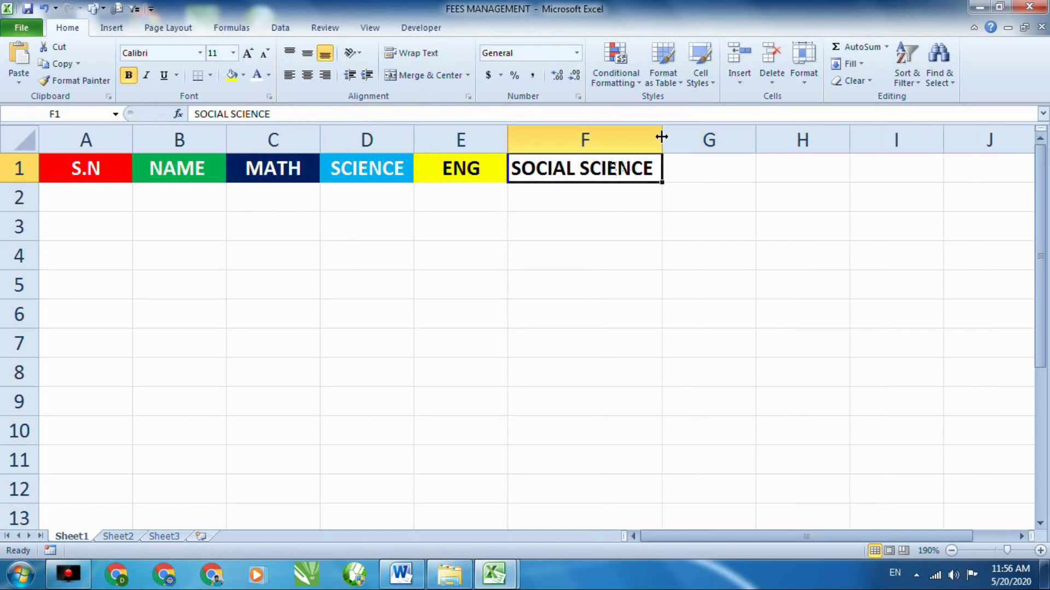
{"action": "left_click_drag", "start_coordinate": [662, 137], "coordinate": [662, 137]}
{"action": "left_click", "coordinate": [669, 198]}
Fill the "SOCIAL SCIENCE" heading cell F1 with standard dark red and make its text white
{"action": "left_click", "coordinate": [626, 166]}
{"action": "left_click", "coordinate": [243, 75]}
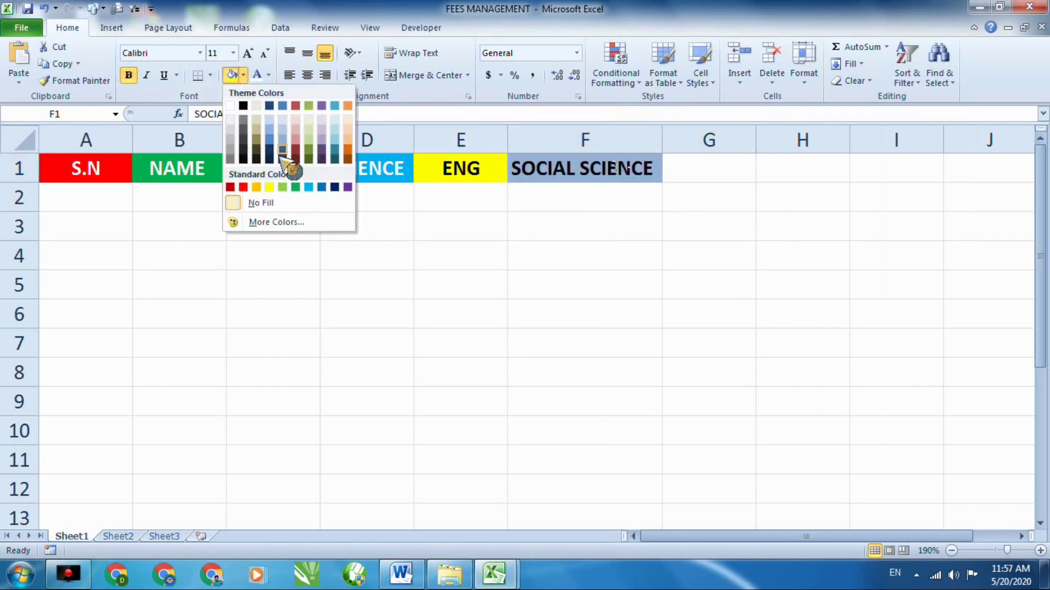
{"action": "left_click", "coordinate": [230, 188]}
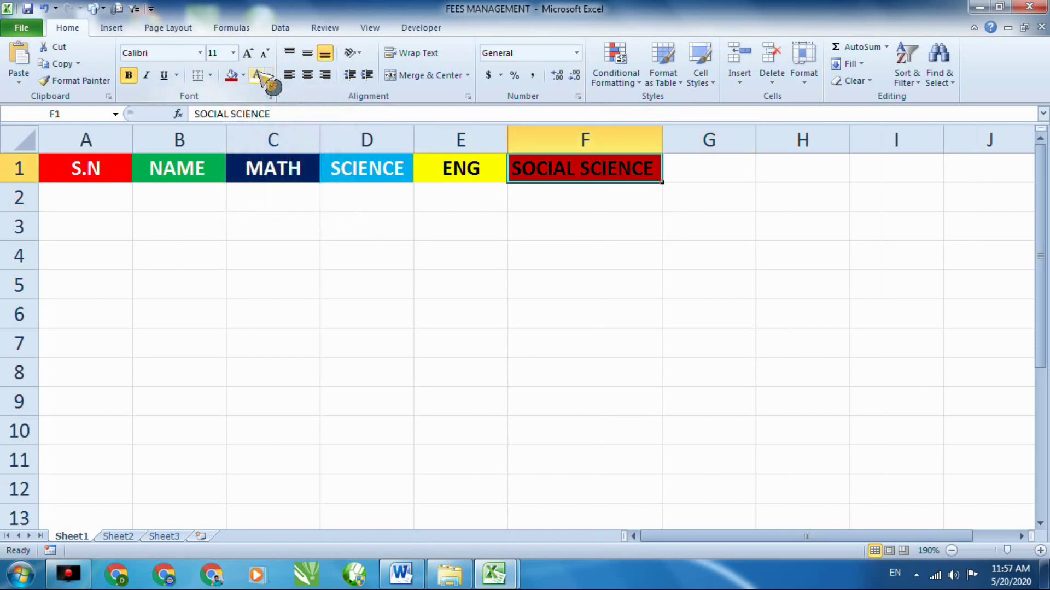
{"action": "left_click", "coordinate": [260, 75]}
{"action": "left_click", "coordinate": [681, 227]}
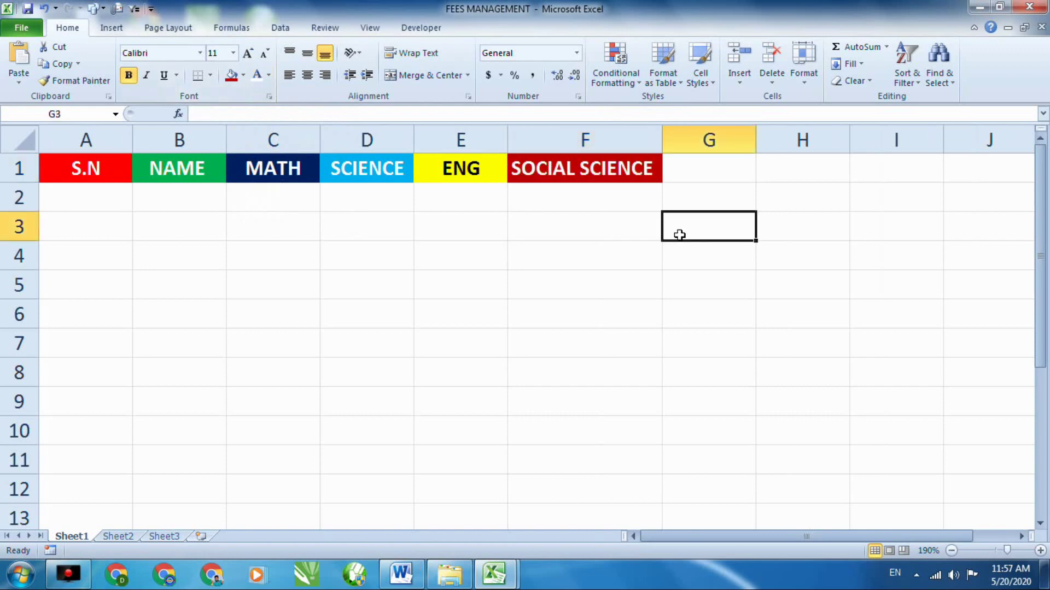
Enter the heading "HINDI" in cell G1
{"action": "left_click", "coordinate": [679, 176]}
{"action": "double_click", "coordinate": [682, 175]}
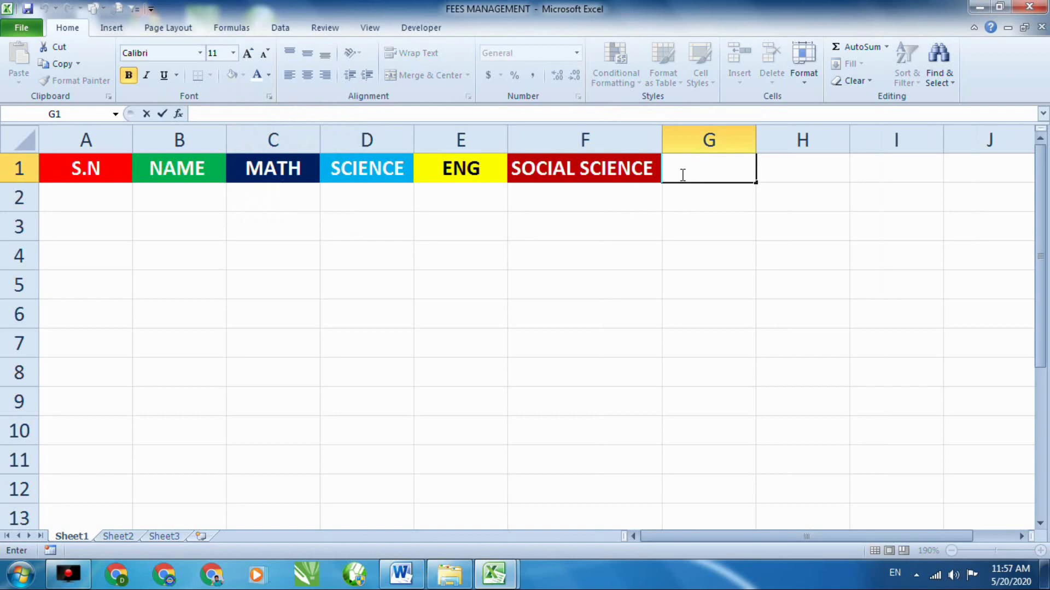
{"action": "type", "text": "HINDI"}
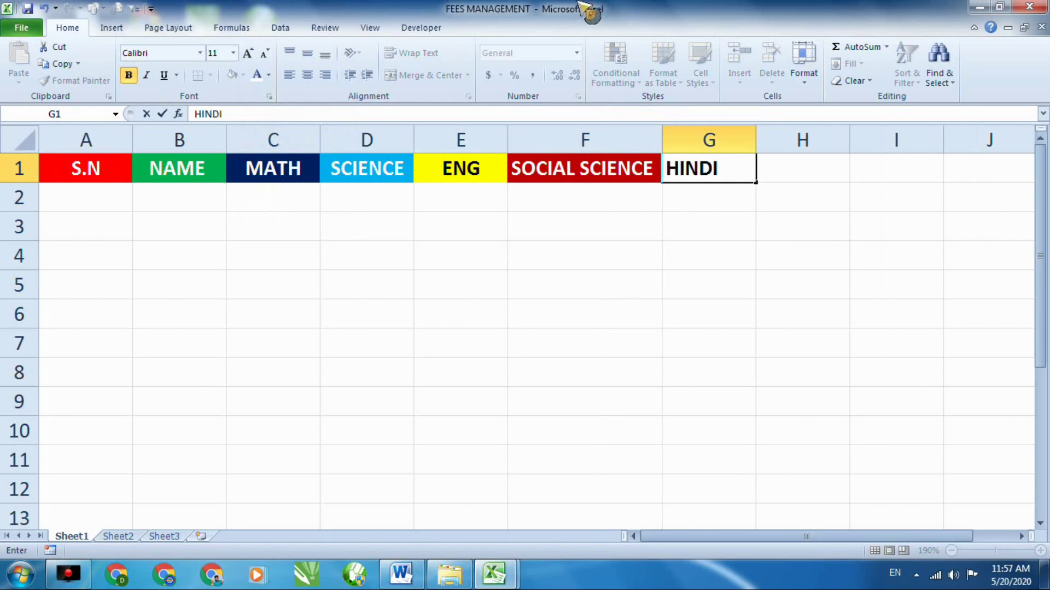
{"action": "left_click_drag", "start_coordinate": [738, 302], "coordinate": [737, 287]}
Center the "HINDI" heading in cell G1 and fill the cell with a dark aqua theme color
{"action": "left_click", "coordinate": [689, 164]}
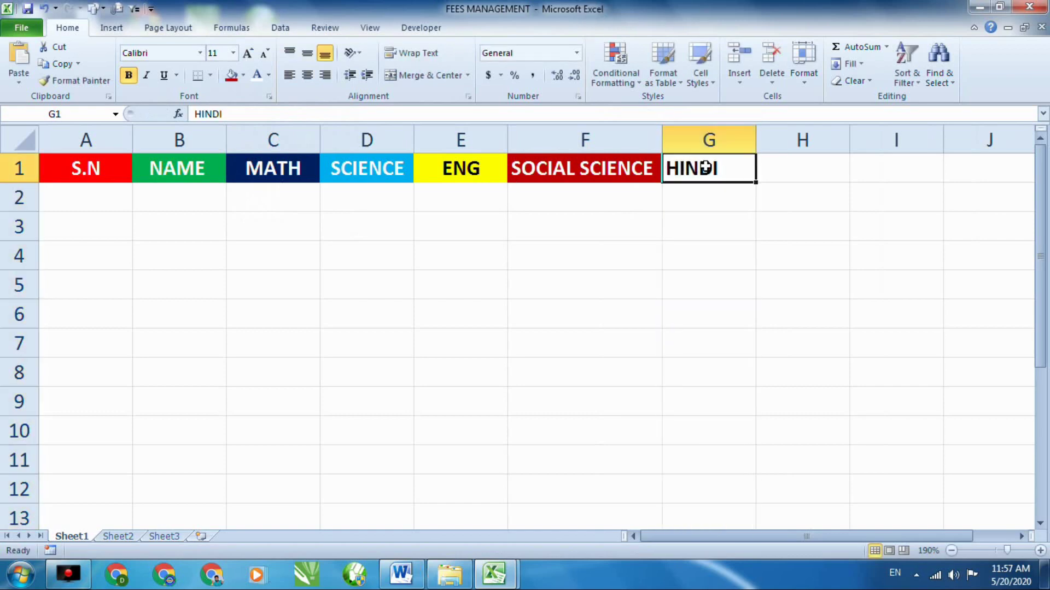
{"action": "left_click", "coordinate": [312, 73]}
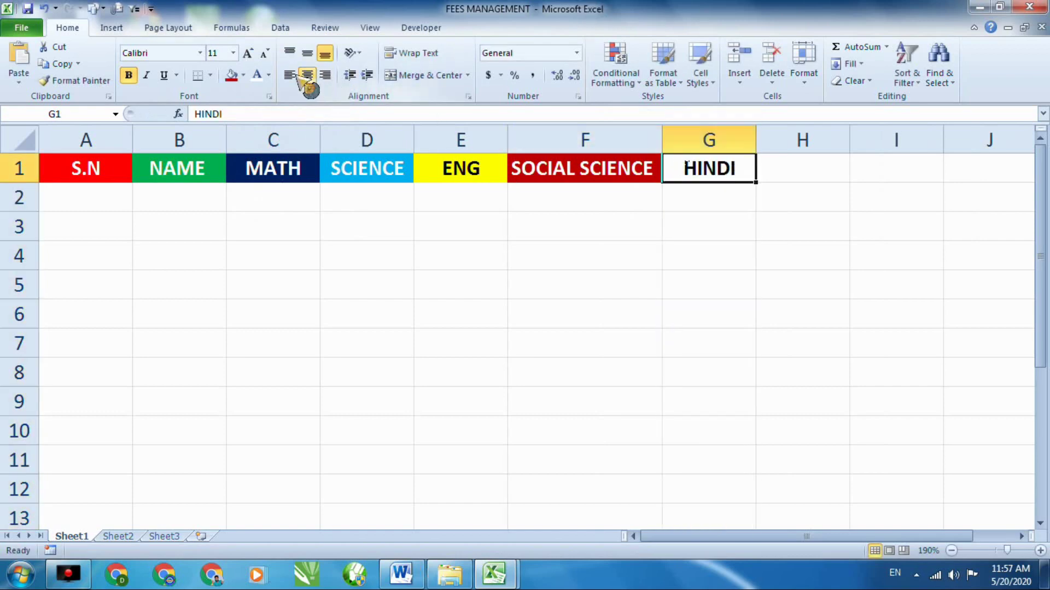
{"action": "left_click", "coordinate": [244, 76]}
{"action": "left_click", "coordinate": [334, 148]}
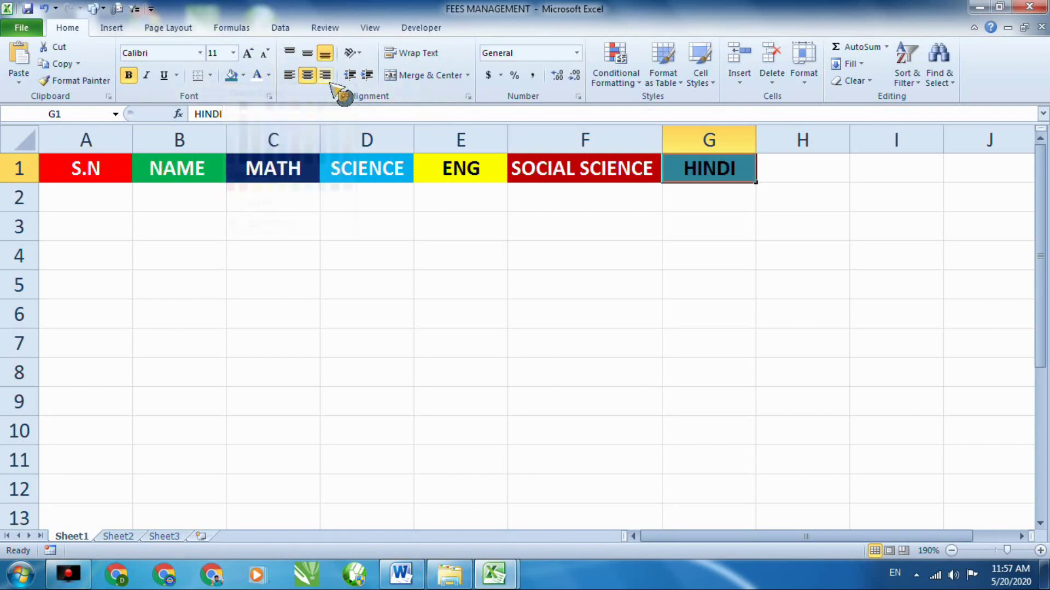
Make the text of the "HINDI" heading in cell G1 white
{"action": "left_click", "coordinate": [269, 75]}
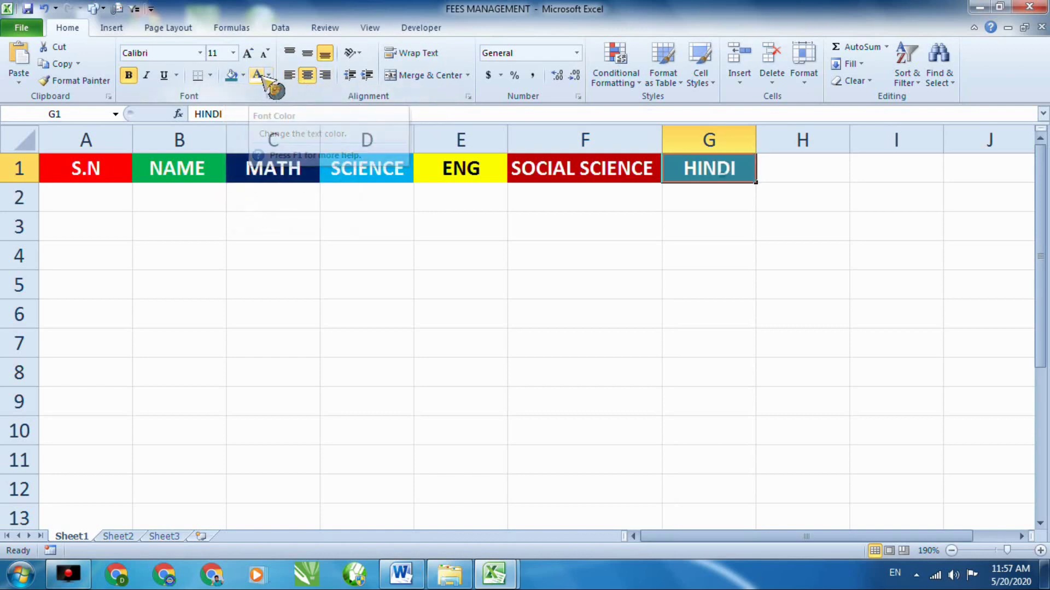
{"action": "left_click", "coordinate": [257, 106]}
{"action": "left_click", "coordinate": [796, 247]}
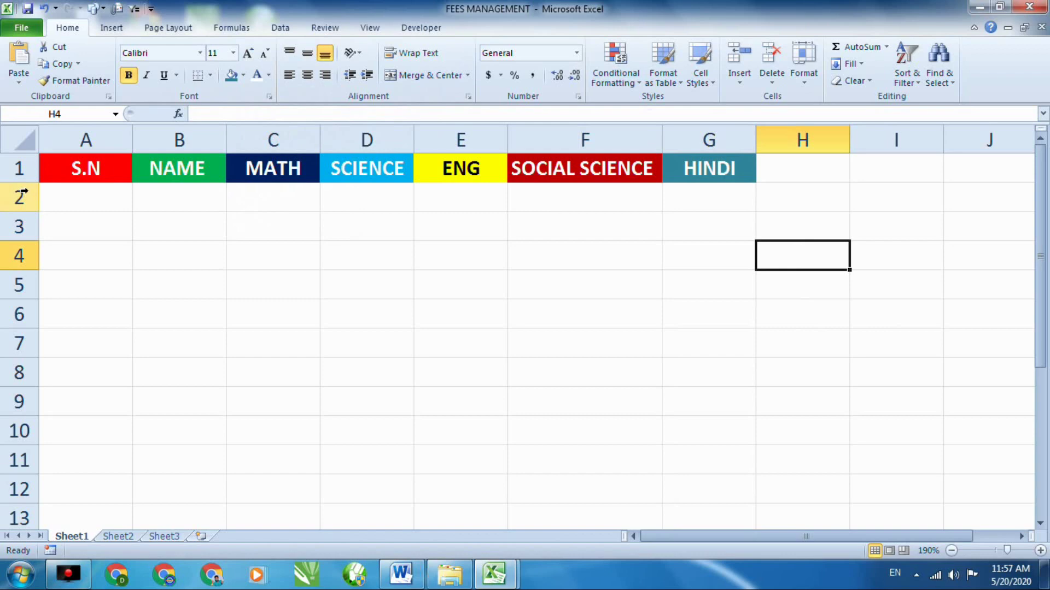
{"action": "left_click", "coordinate": [77, 197]}
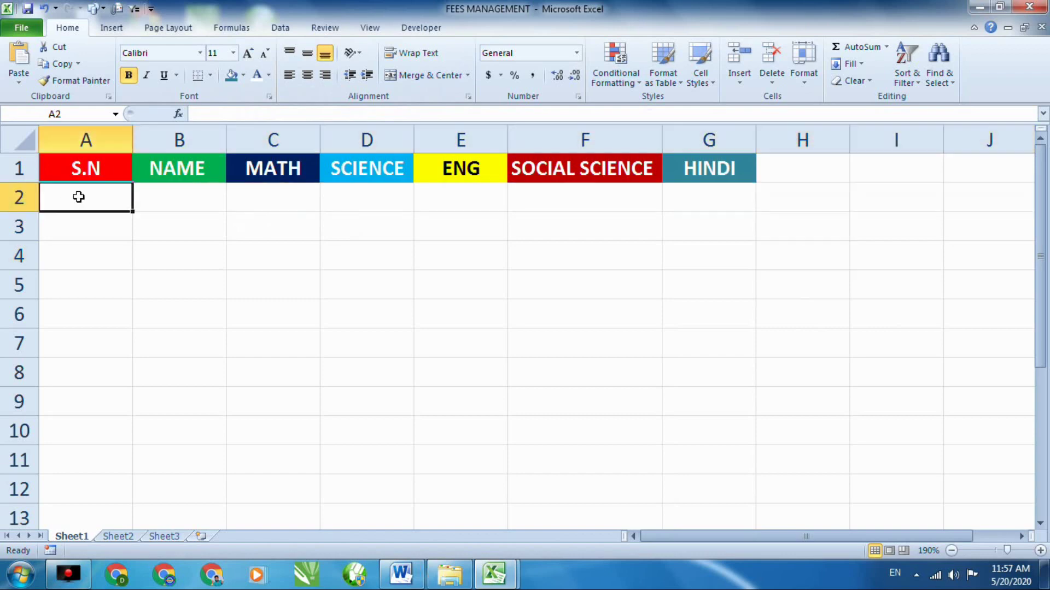
{"action": "left_click", "coordinate": [211, 206]}
{"action": "left_click", "coordinate": [22, 199]}
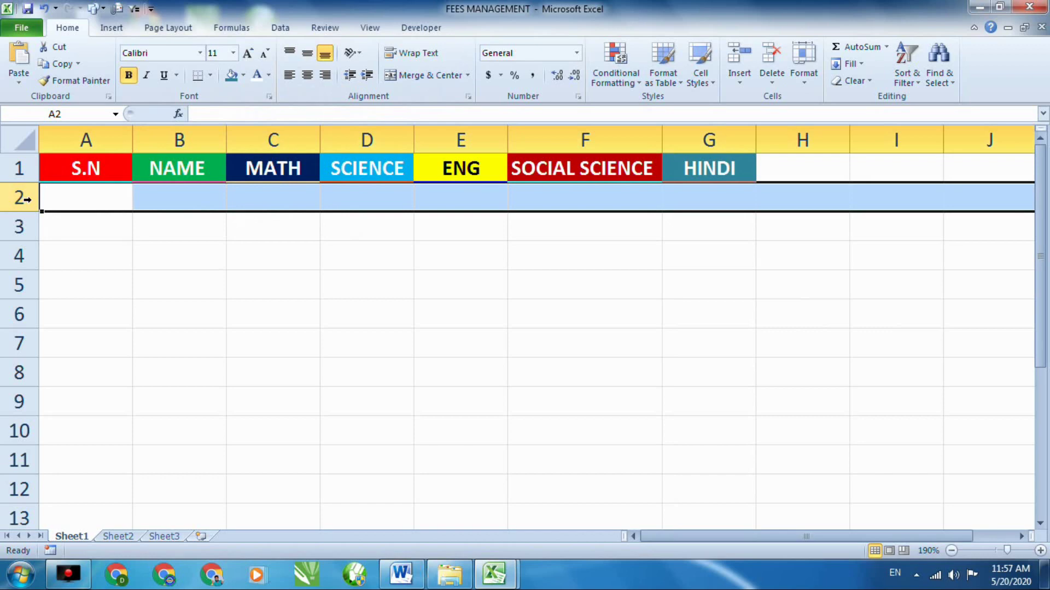
{"action": "left_click", "coordinate": [208, 265]}
{"action": "left_click", "coordinate": [19, 197]}
{"action": "left_click", "coordinate": [681, 323]}
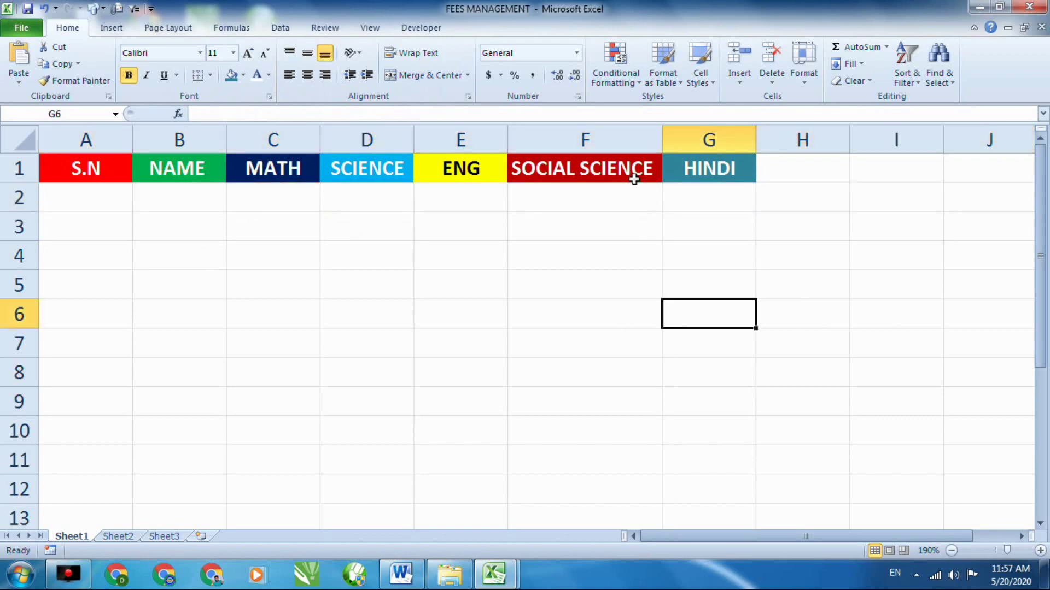
{"action": "left_click", "coordinate": [619, 134]}
{"action": "left_click", "coordinate": [19, 204]}
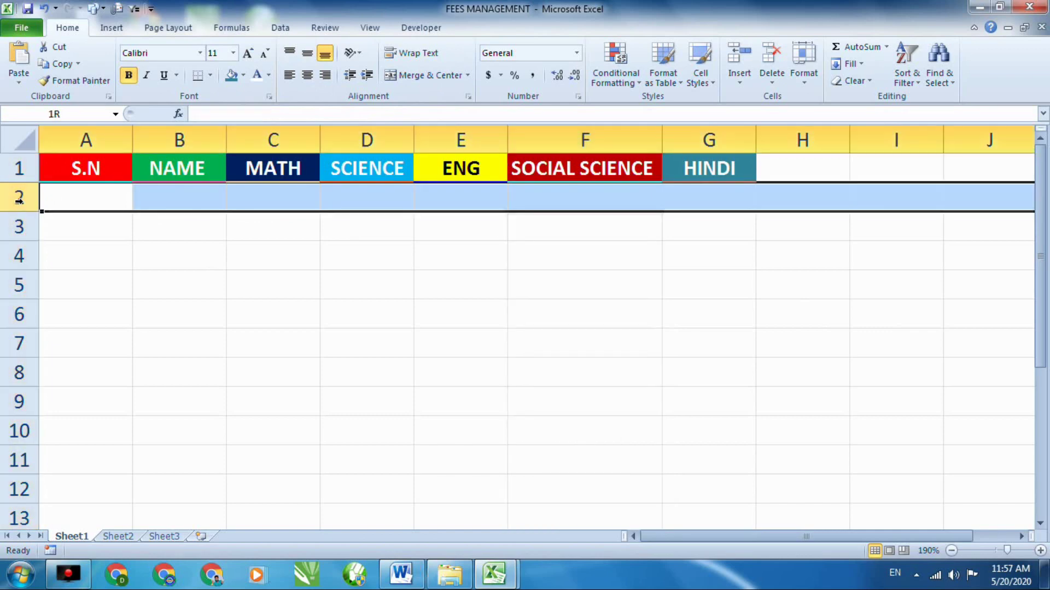
{"action": "left_click", "coordinate": [461, 138]}
{"action": "left_click", "coordinate": [623, 278]}
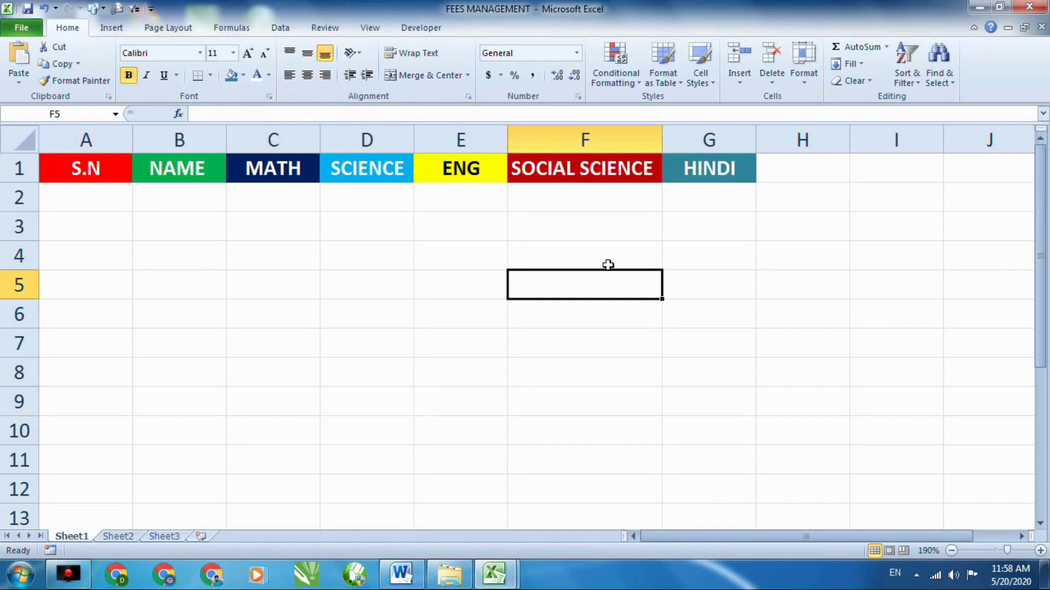
Choose standard yellow as the background fill for the whole of row 4 in the cell formatting
{"action": "left_click", "coordinate": [20, 257]}
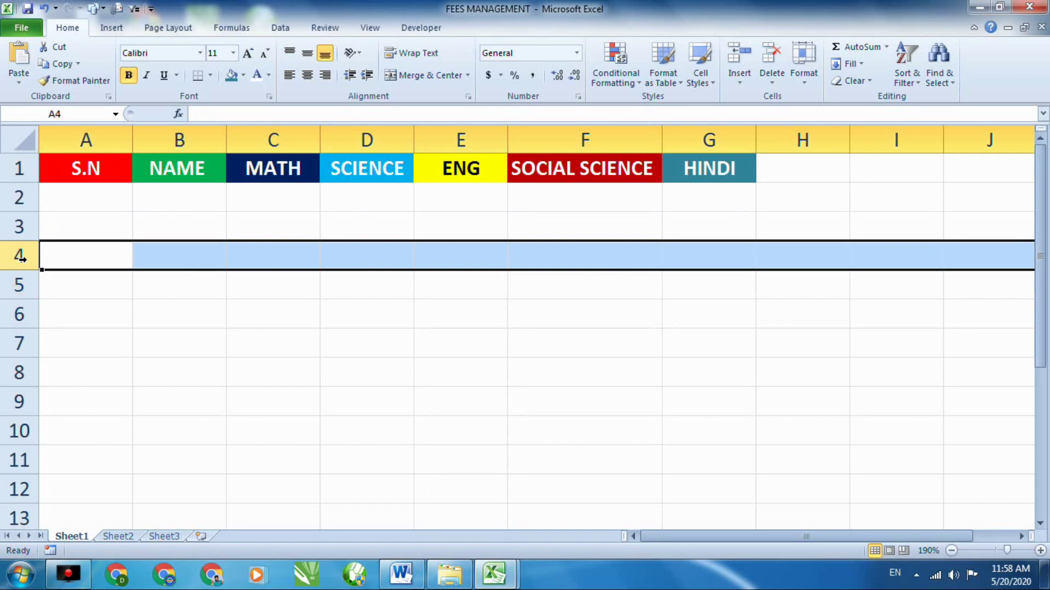
{"action": "right_click", "coordinate": [20, 257]}
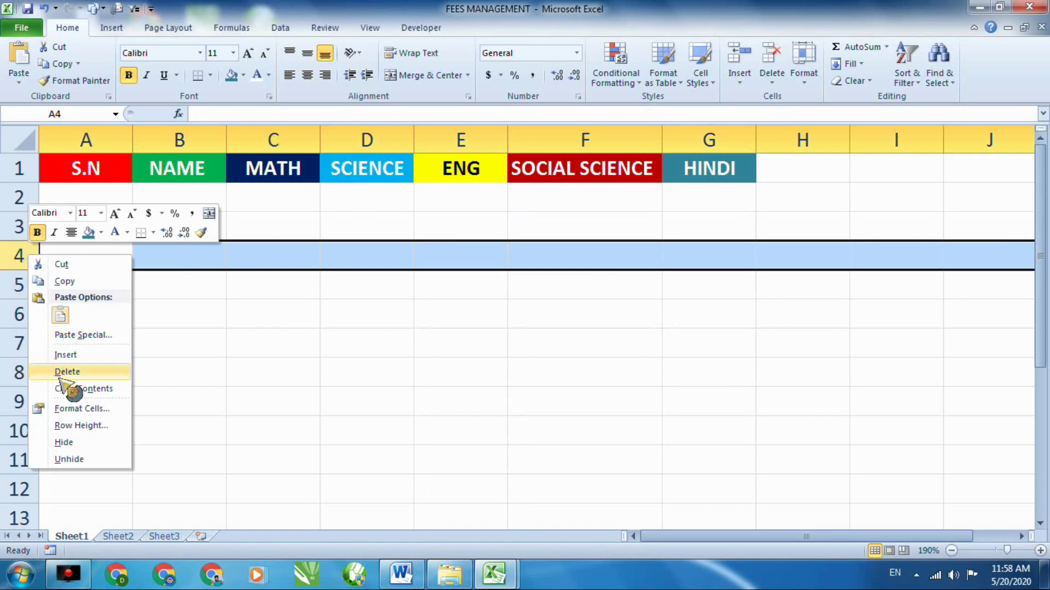
{"action": "left_click", "coordinate": [84, 409]}
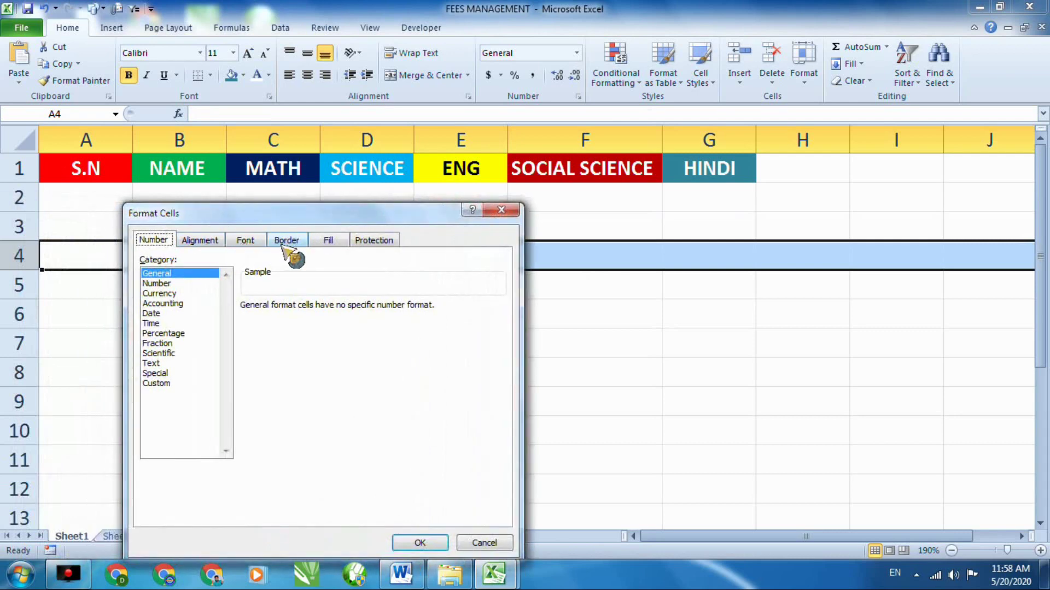
{"action": "left_click", "coordinate": [330, 241]}
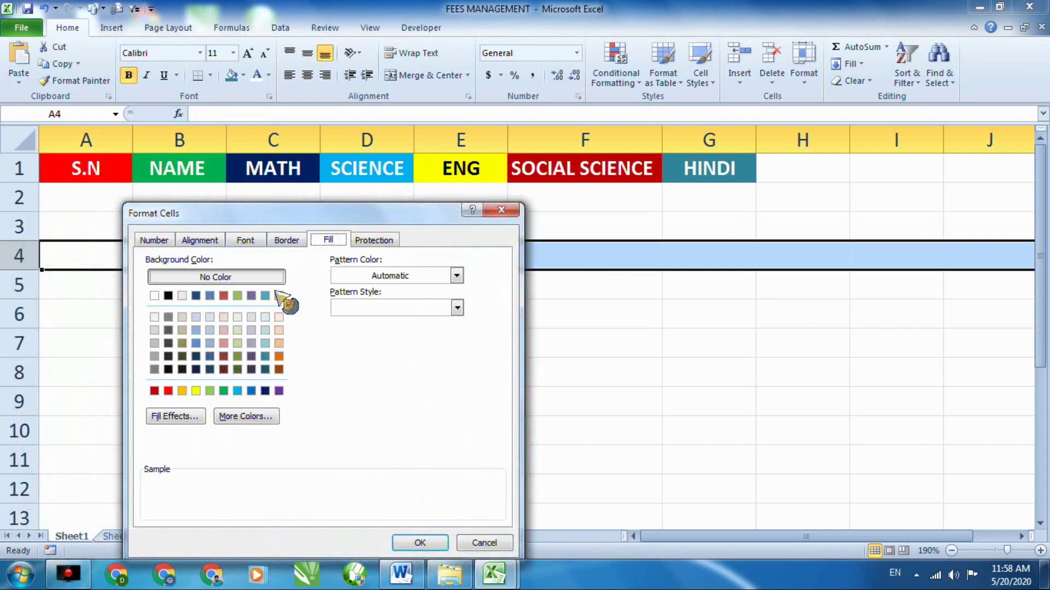
{"action": "left_click", "coordinate": [195, 391]}
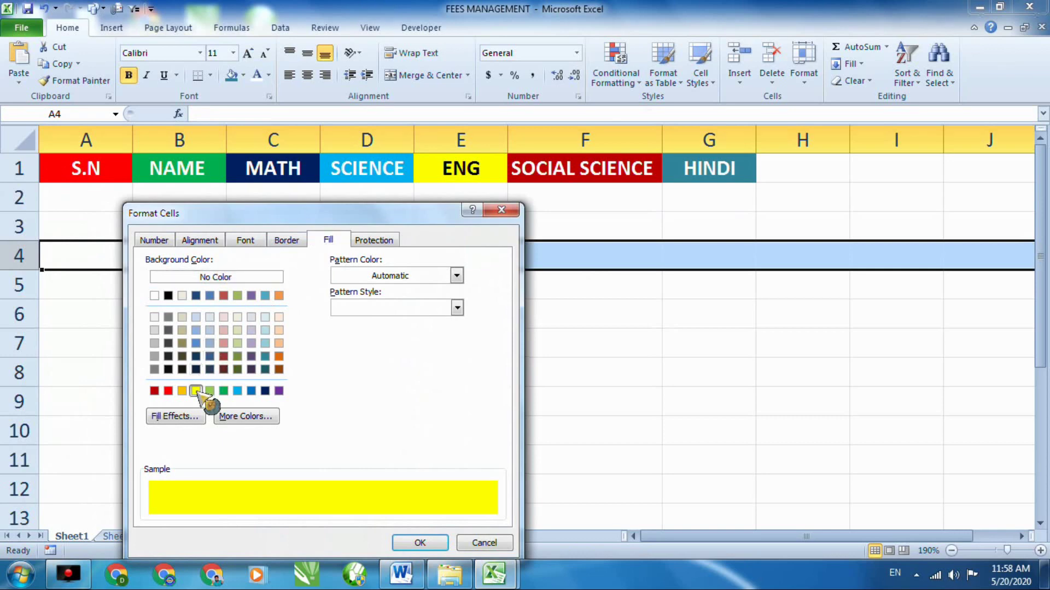
Apply a two-color gradient fill from red to dark blue with Diagonal down shading to row 4
{"action": "left_click", "coordinate": [176, 418]}
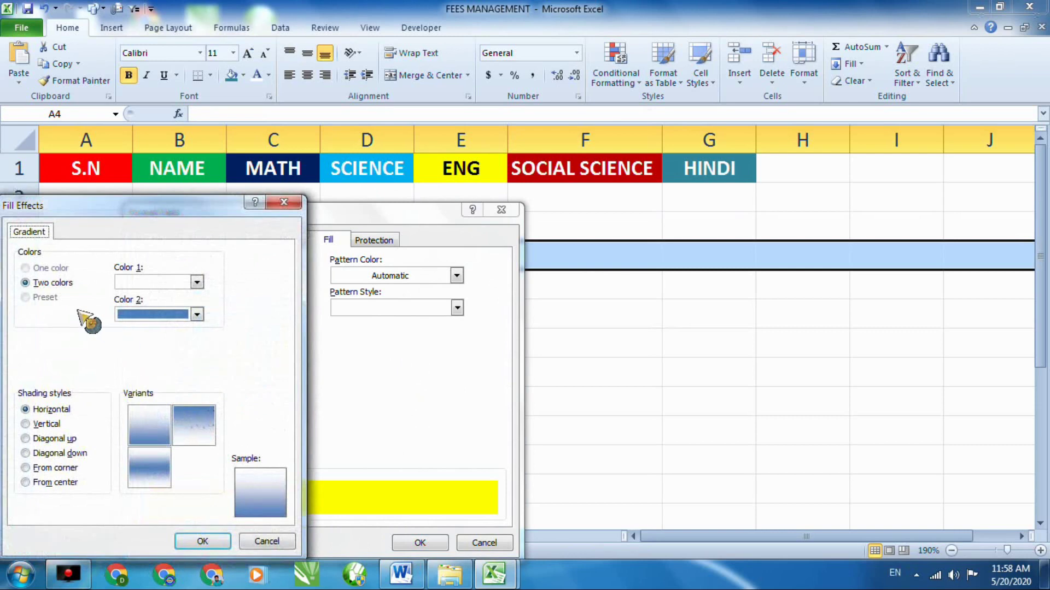
{"action": "left_click", "coordinate": [197, 282]}
{"action": "left_click", "coordinate": [136, 393]}
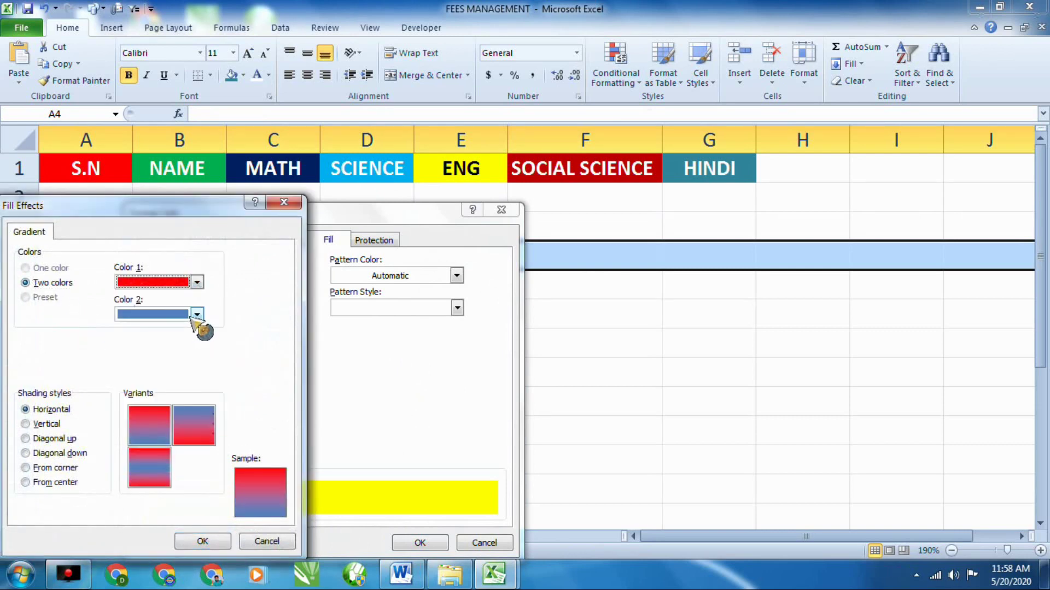
{"action": "left_click", "coordinate": [196, 314]}
{"action": "left_click", "coordinate": [226, 425]}
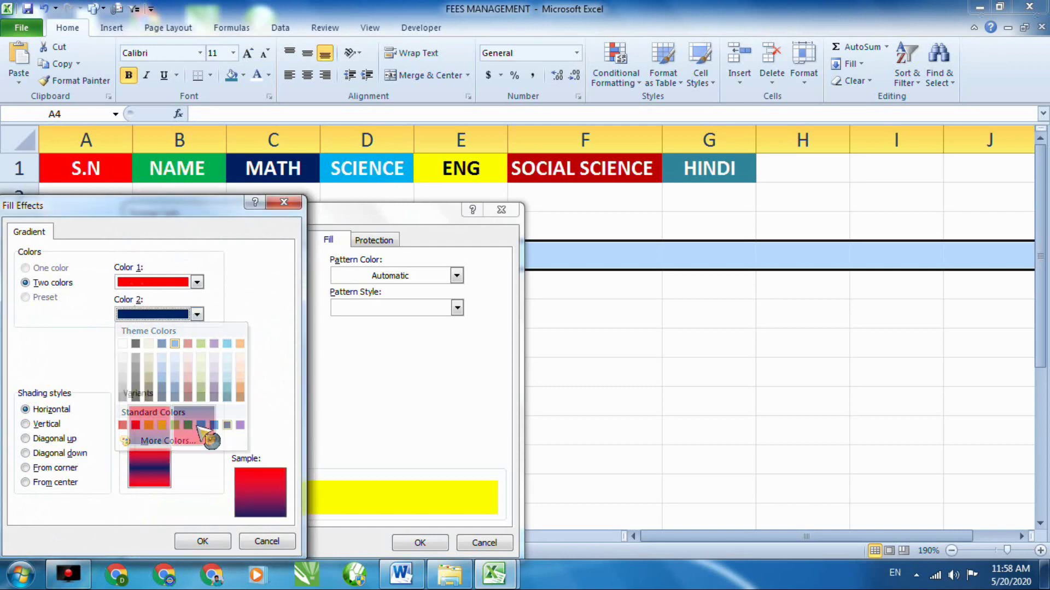
{"action": "left_click", "coordinate": [25, 425]}
{"action": "left_click", "coordinate": [28, 439]}
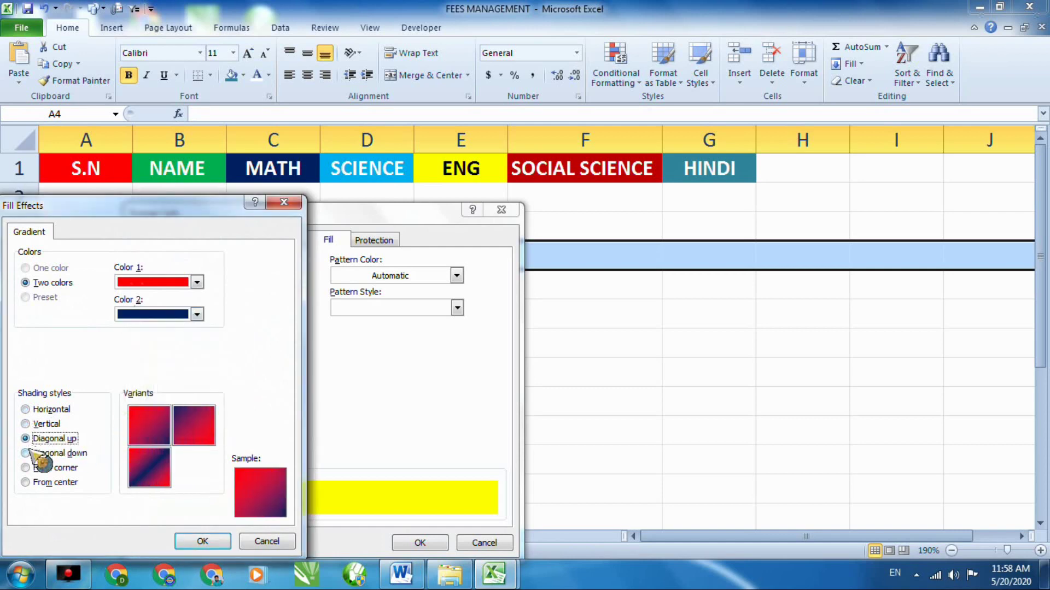
{"action": "left_click", "coordinate": [34, 454]}
{"action": "left_click", "coordinate": [203, 541]}
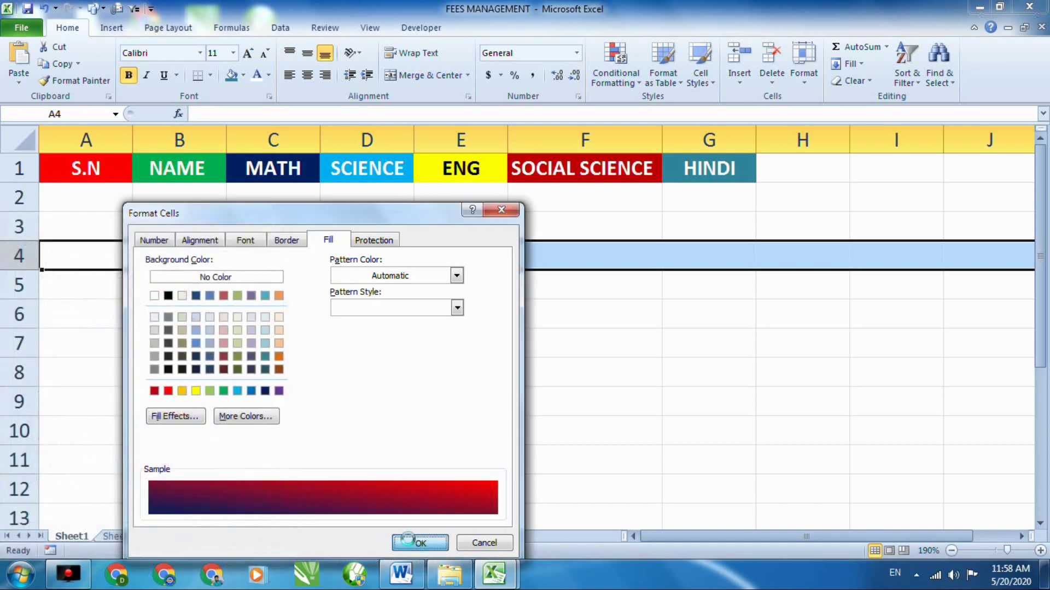
{"action": "left_click", "coordinate": [420, 543]}
{"action": "left_click", "coordinate": [549, 392]}
Look over the gradient on row 4 and undo the fill
{"action": "scroll", "coordinate": [478, 394], "scroll_direction": "up", "scroll_amount": 5}
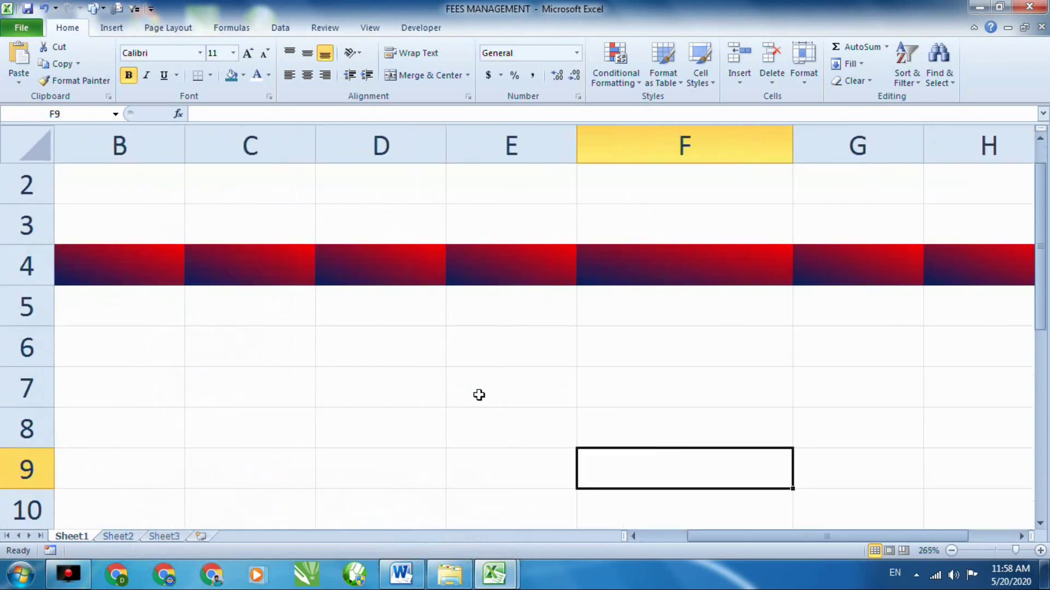
{"action": "scroll", "coordinate": [479, 393], "scroll_direction": "down", "scroll_amount": 2}
{"action": "scroll", "coordinate": [479, 395], "scroll_direction": "down", "scroll_amount": 4}
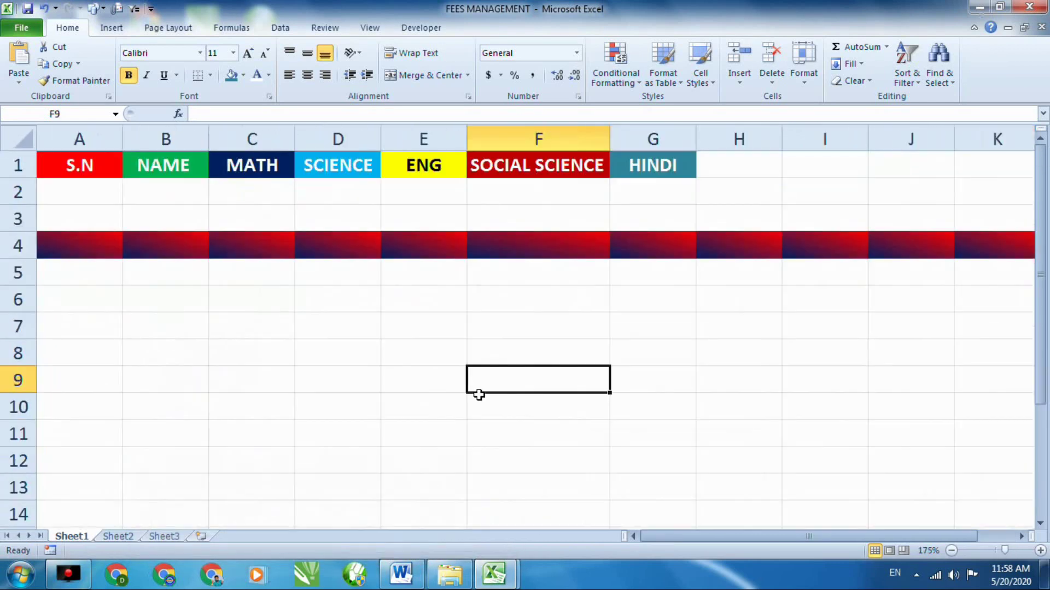
{"action": "scroll", "coordinate": [479, 395], "scroll_direction": "up", "scroll_amount": 5}
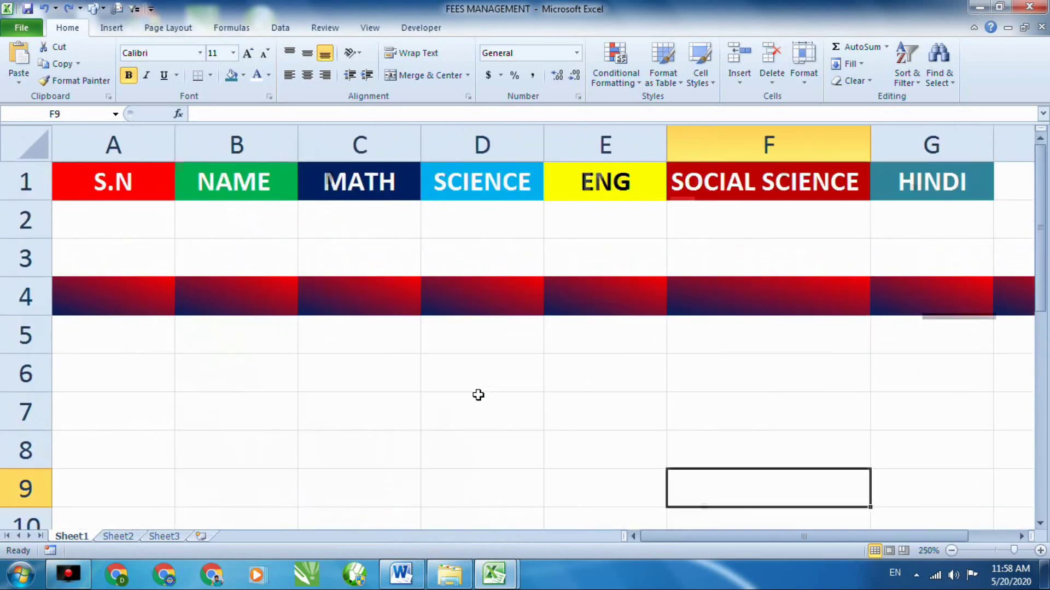
{"action": "scroll", "coordinate": [478, 395], "scroll_direction": "down", "scroll_amount": 4}
{"action": "key", "text": "ctrl+z"}
{"action": "left_click", "coordinate": [478, 395]}
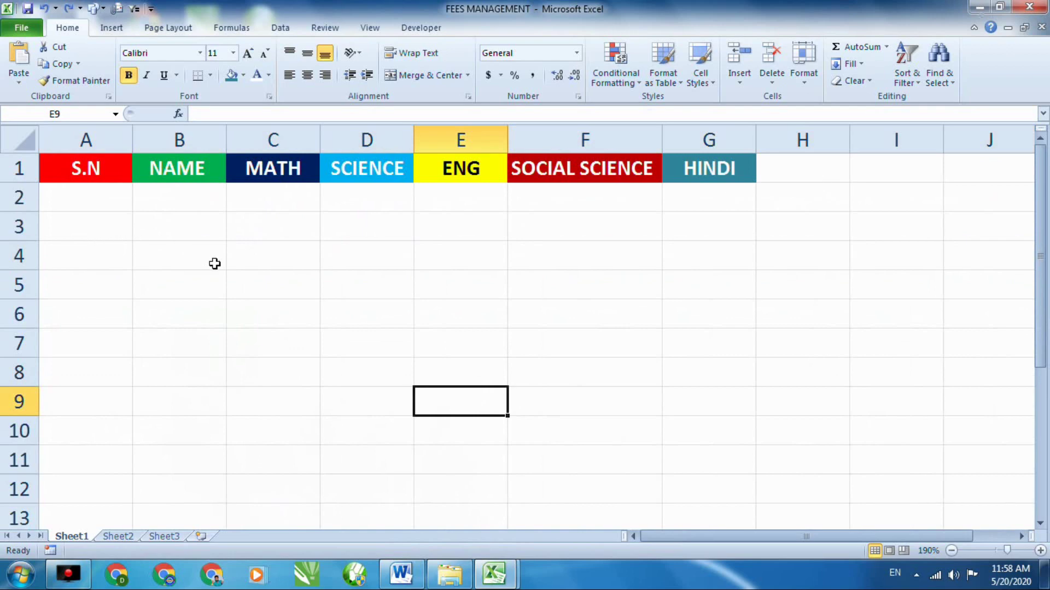
Enter the bold heading "FM" in cell H1
{"action": "scroll", "coordinate": [224, 268], "scroll_direction": "down", "scroll_amount": 1}
{"action": "scroll", "coordinate": [228, 239], "scroll_direction": "down", "scroll_amount": 2}
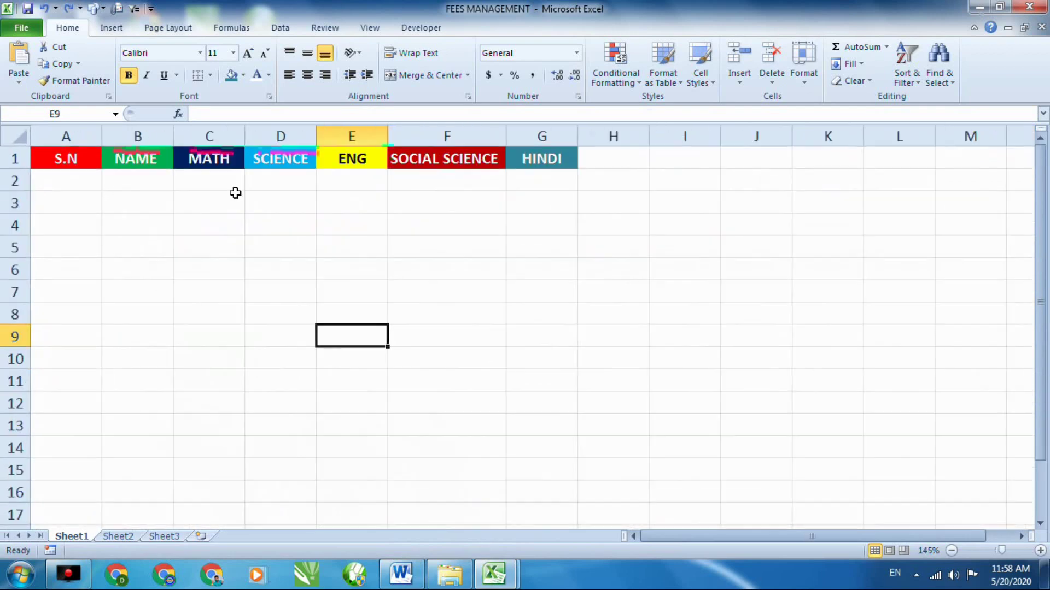
{"action": "double_click", "coordinate": [617, 168]}
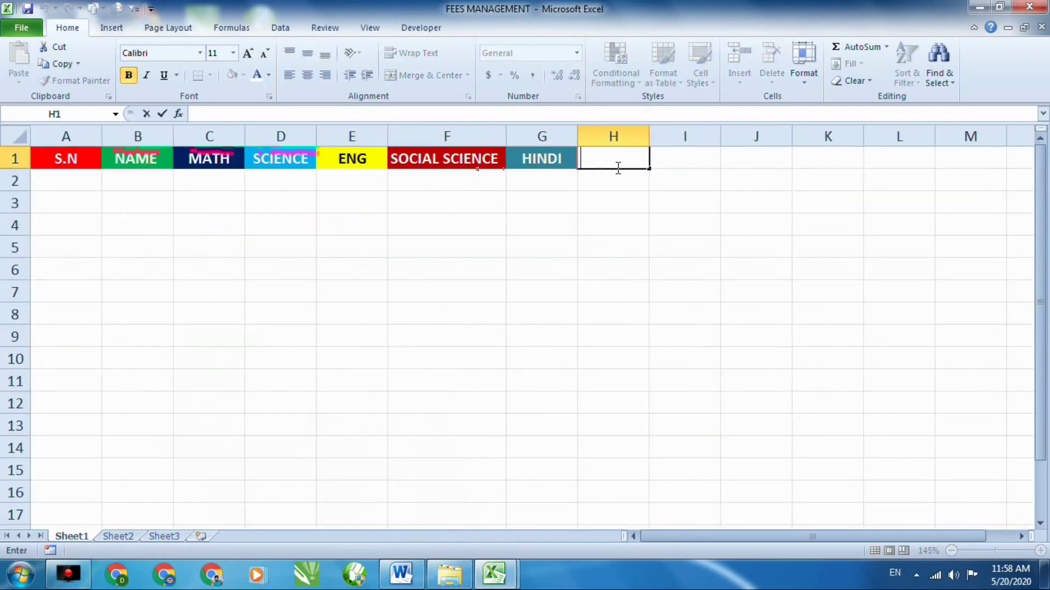
{"action": "type", "text": "FM"}
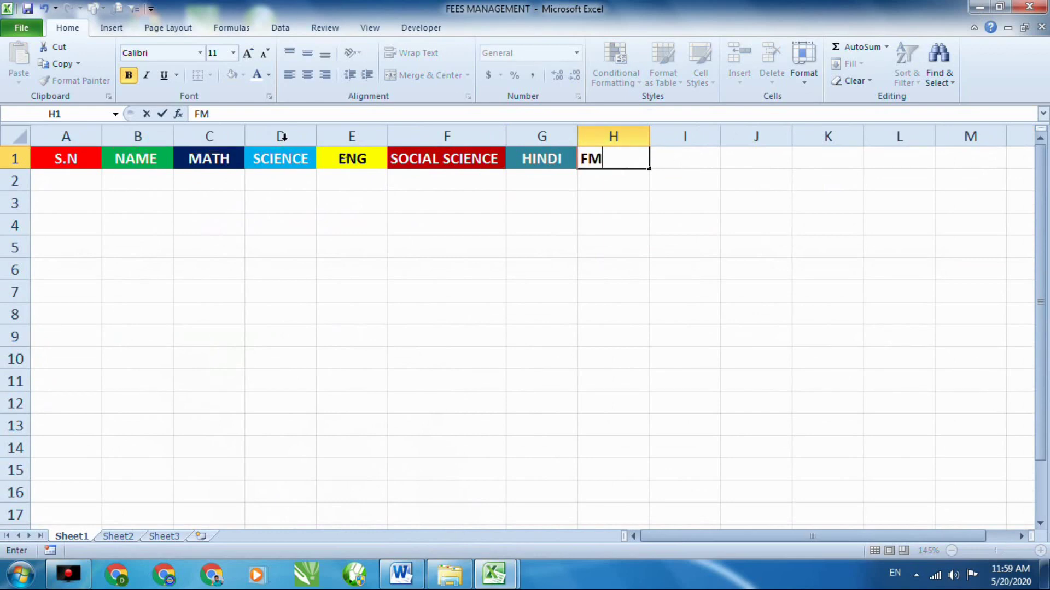
{"action": "left_click", "coordinate": [464, 232]}
Center the "FM" heading in cell H1 and fill the cell with standard yellow
{"action": "left_click", "coordinate": [633, 166]}
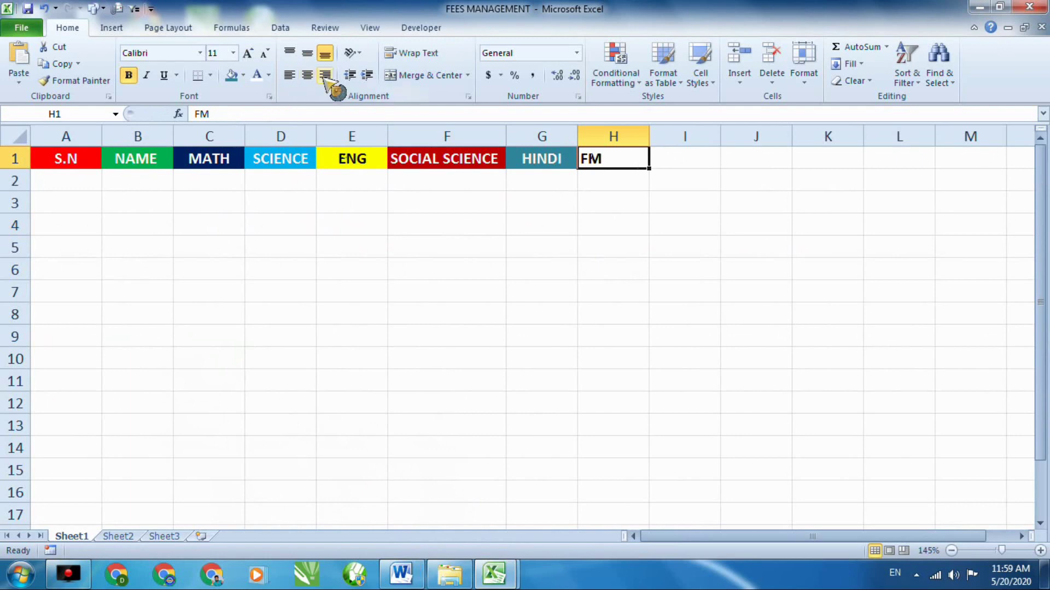
{"action": "left_click", "coordinate": [307, 75]}
{"action": "left_click", "coordinate": [242, 75]}
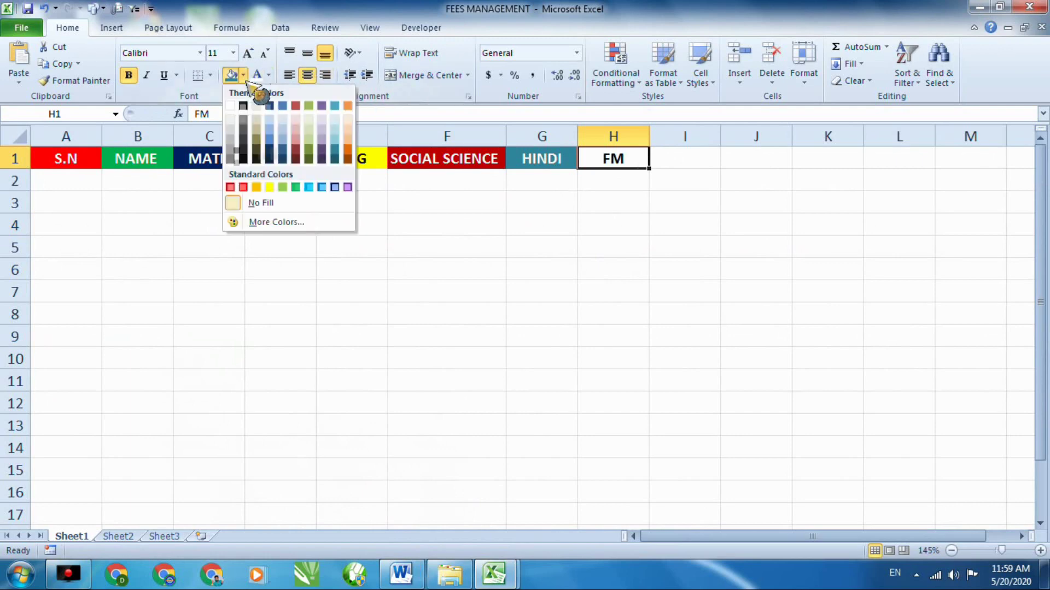
{"action": "left_click", "coordinate": [267, 188]}
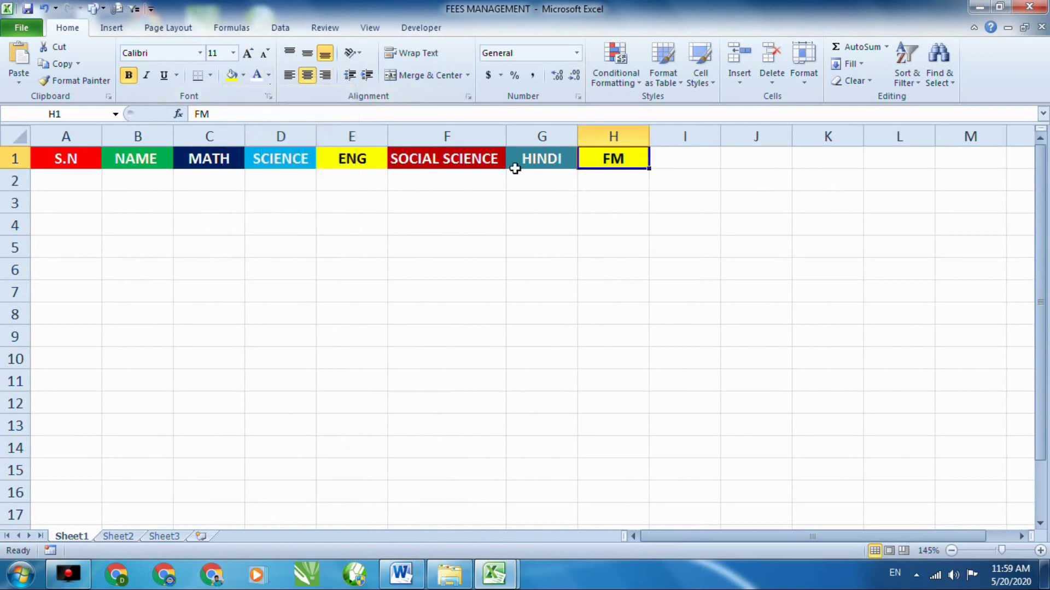
Enter the heading "PASS MARK" in cell I1 and autofit the width of column I
{"action": "double_click", "coordinate": [660, 161]}
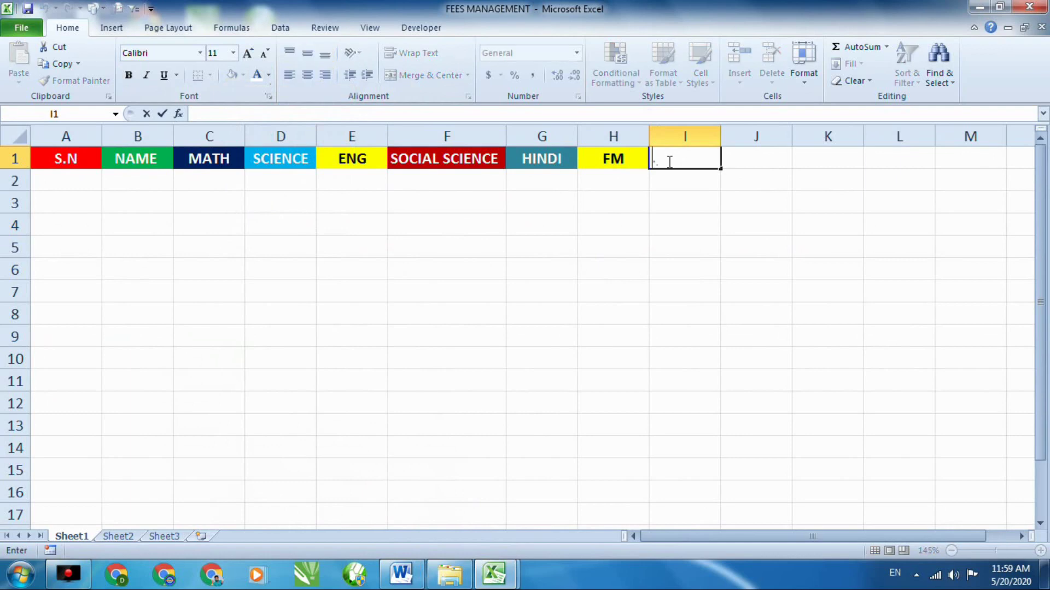
{"action": "type", "text": "PASS MA"}
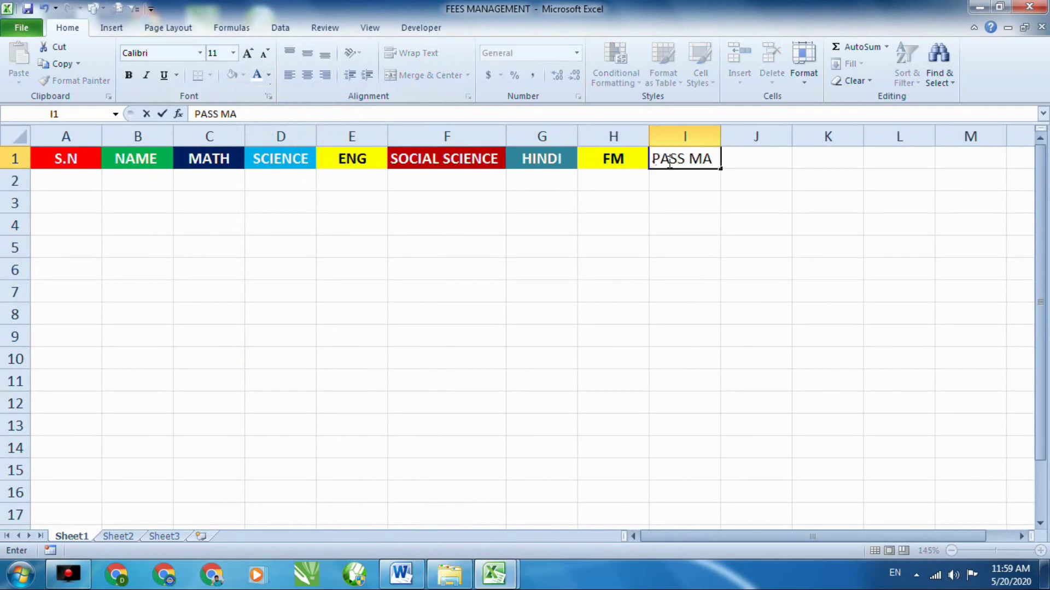
{"action": "type", "text": "RK"}
{"action": "left_click", "coordinate": [718, 130]}
{"action": "double_click", "coordinate": [722, 134]}
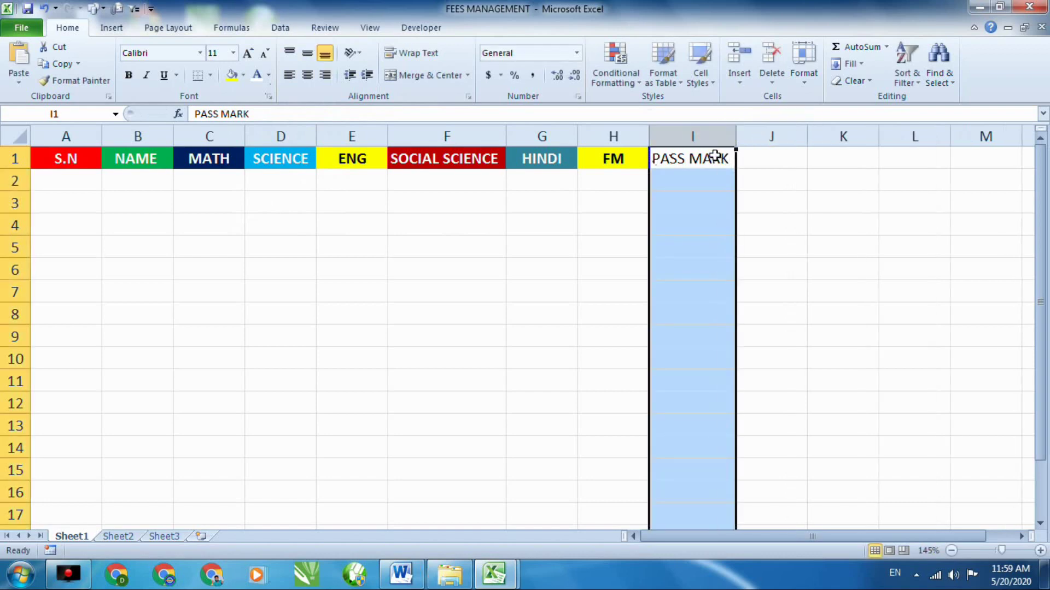
Fill the "PASS MARK" heading cell I1 with blue and make its text white
{"action": "left_click", "coordinate": [700, 161]}
{"action": "left_click", "coordinate": [243, 75]}
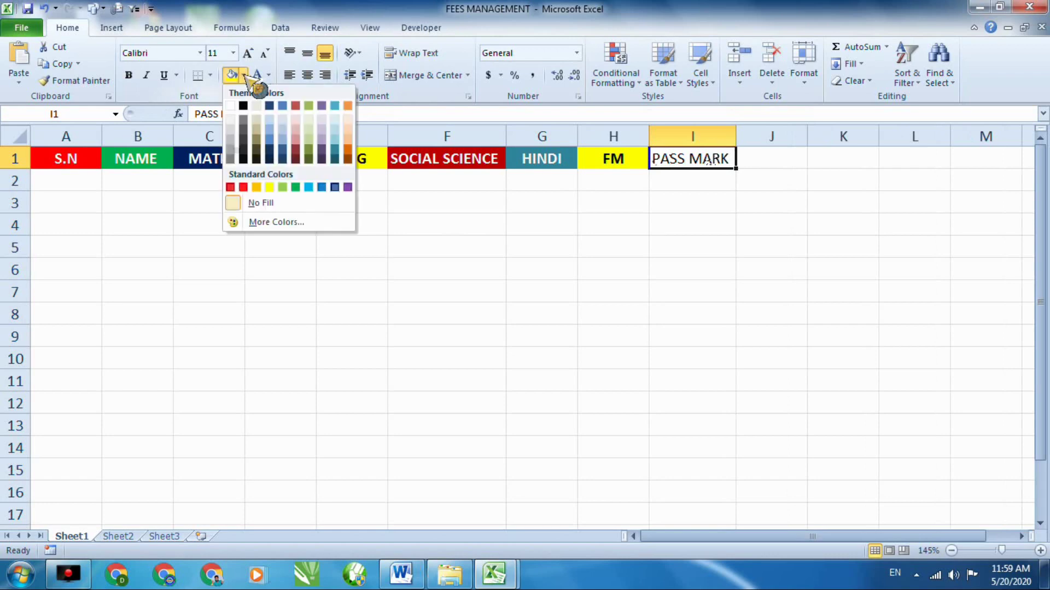
{"action": "left_click", "coordinate": [335, 150]}
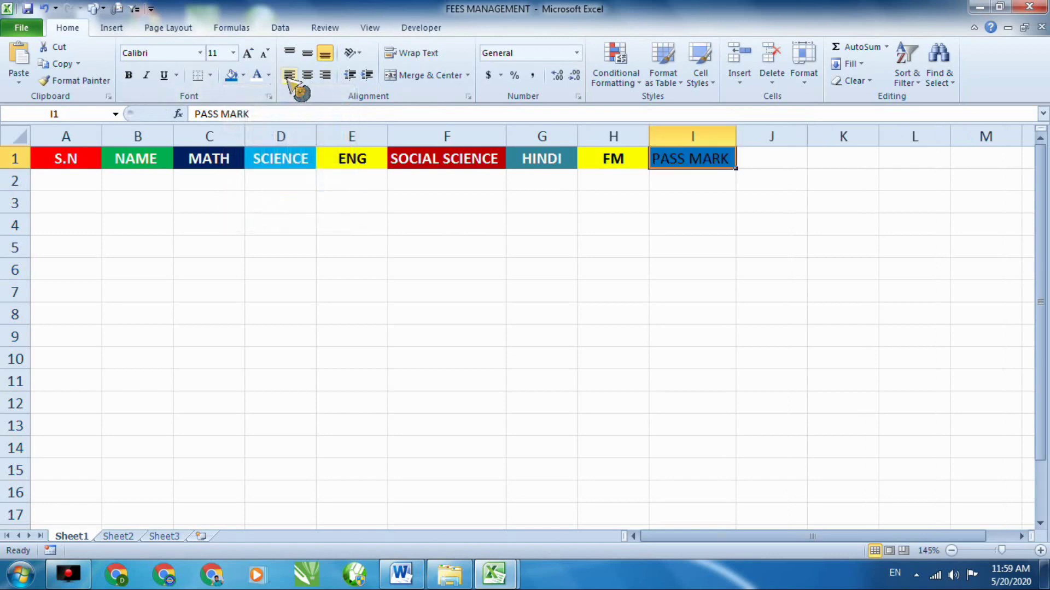
{"action": "left_click", "coordinate": [689, 256]}
Apply bold formatting to the range I1:L9, including the "PASS MARK" heading
{"action": "left_click_drag", "start_coordinate": [874, 334], "coordinate": [675, 164]}
{"action": "left_click", "coordinate": [128, 75]}
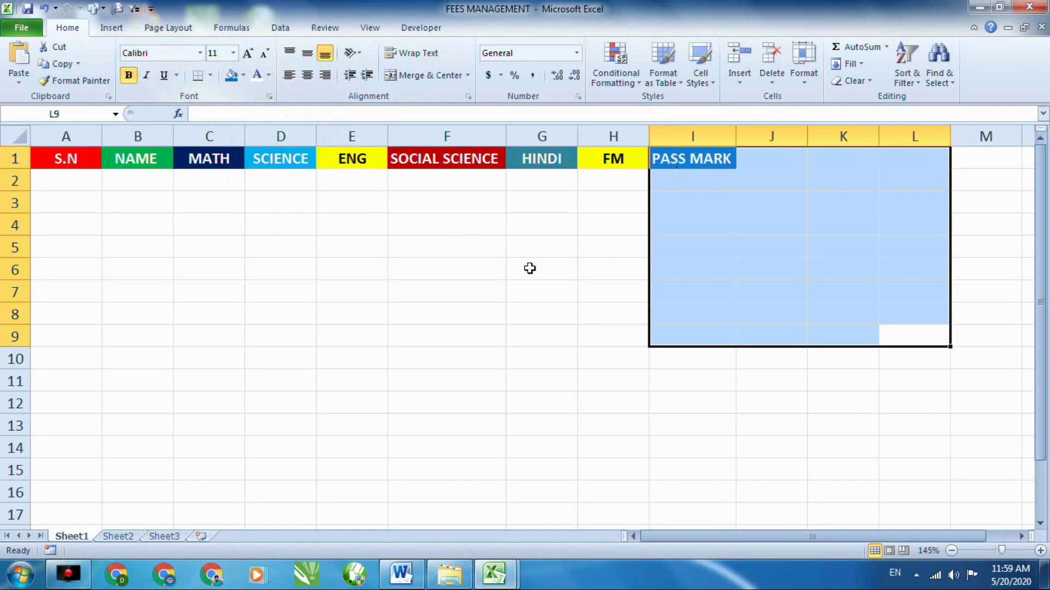
{"action": "left_click", "coordinate": [529, 268]}
Enter the heading "ATTEMPT MARKS" in cell J1 and autofit the width of column J
{"action": "double_click", "coordinate": [752, 159]}
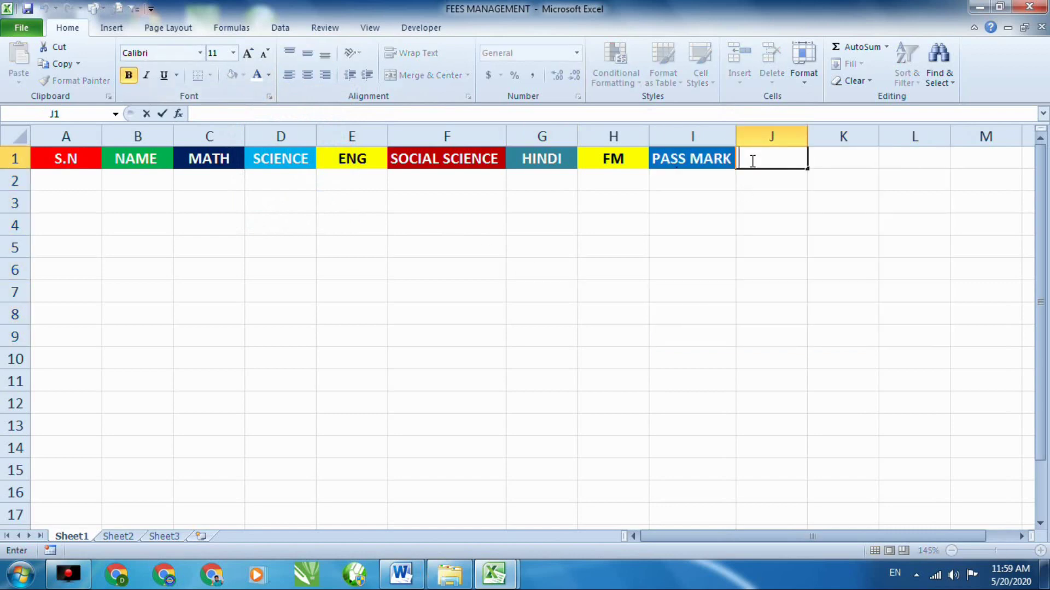
{"action": "left_click", "coordinate": [753, 161]}
{"action": "type", "text": "ATTEMPT"}
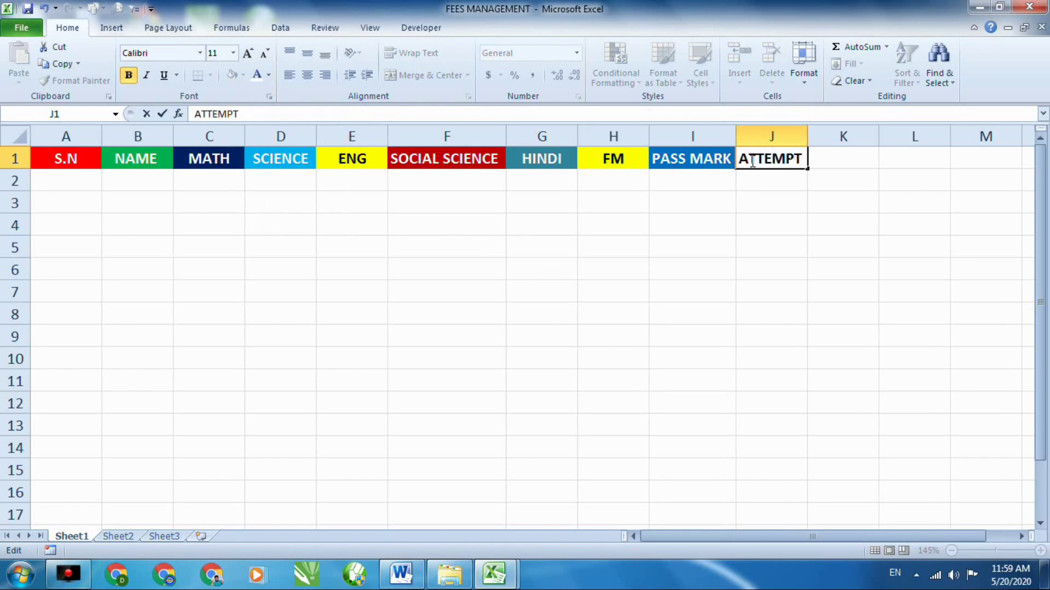
{"action": "type", "text": " MARKS"}
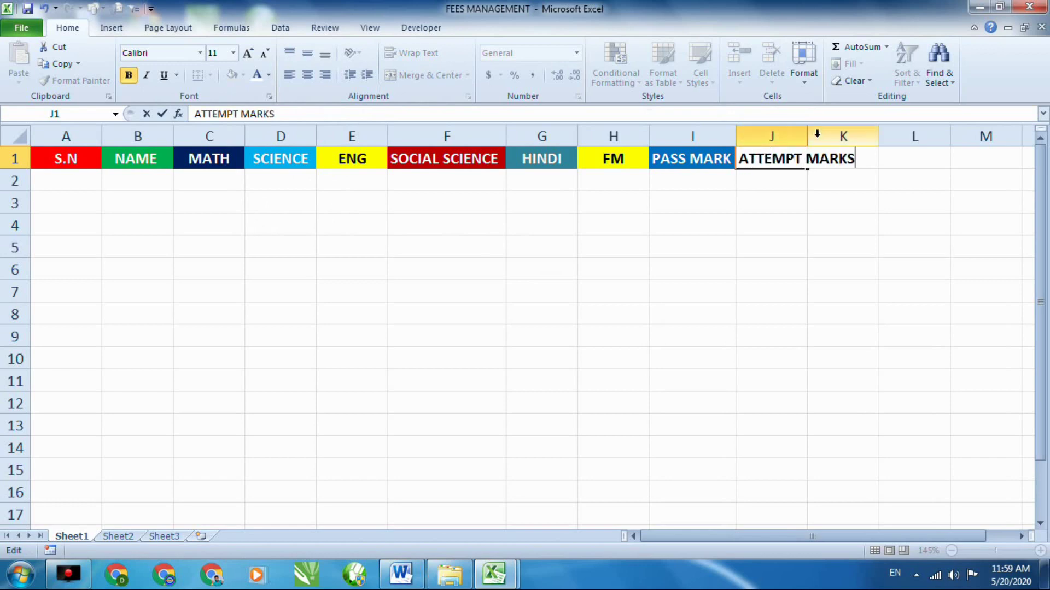
{"action": "left_click", "coordinate": [798, 134]}
{"action": "left_click_drag", "start_coordinate": [803, 134], "coordinate": [803, 134]}
{"action": "double_click", "coordinate": [803, 134]}
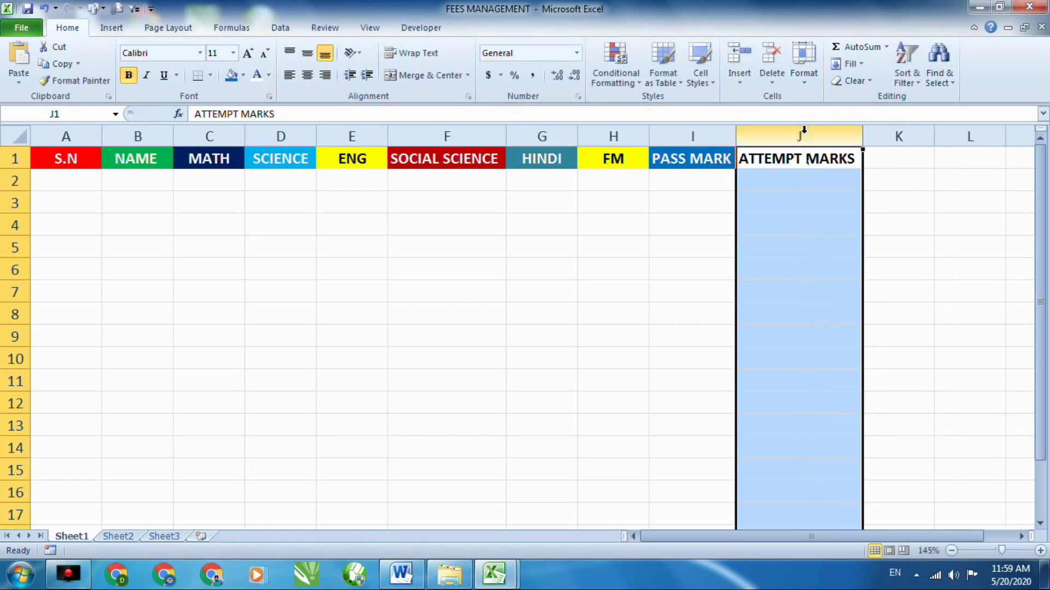
Fill the "ATTEMPT MARKS" heading cell J1 with the darkest tan theme color and make its text white
{"action": "left_click", "coordinate": [895, 176]}
{"action": "left_click", "coordinate": [844, 159]}
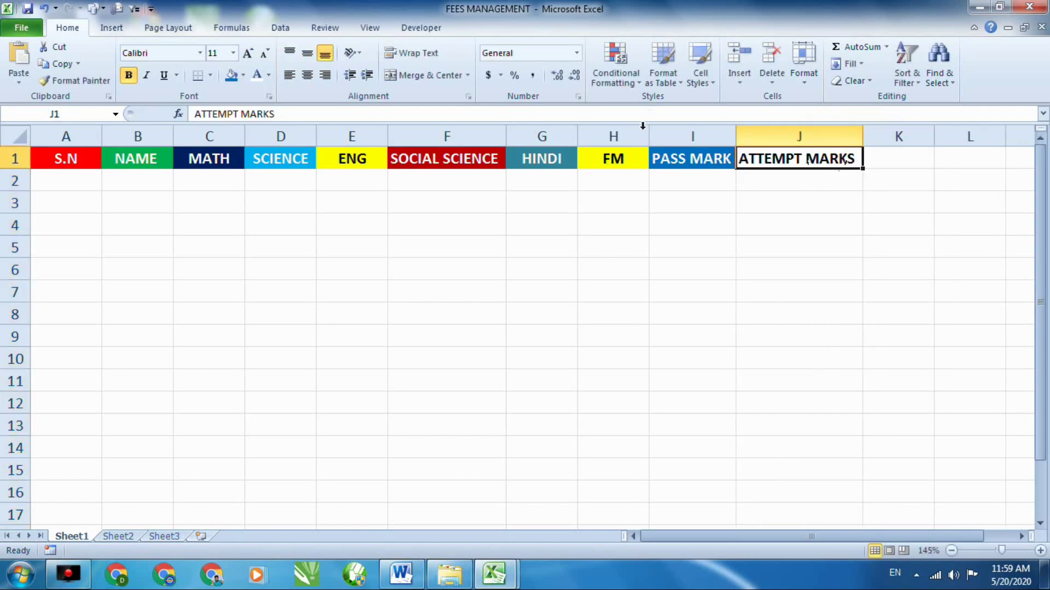
{"action": "left_click", "coordinate": [243, 74]}
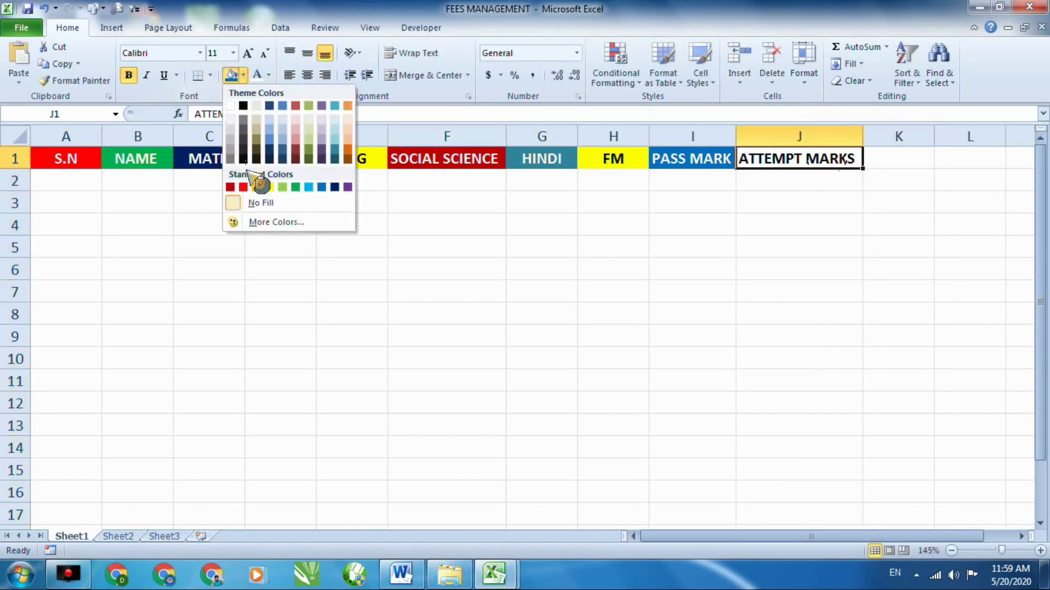
{"action": "left_click", "coordinate": [255, 158]}
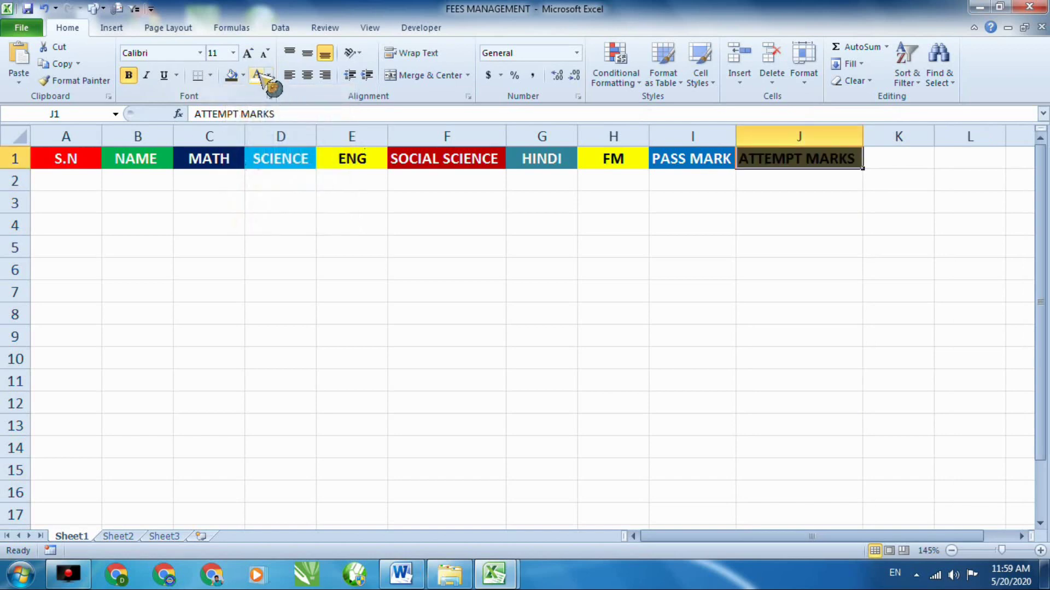
{"action": "left_click", "coordinate": [760, 265]}
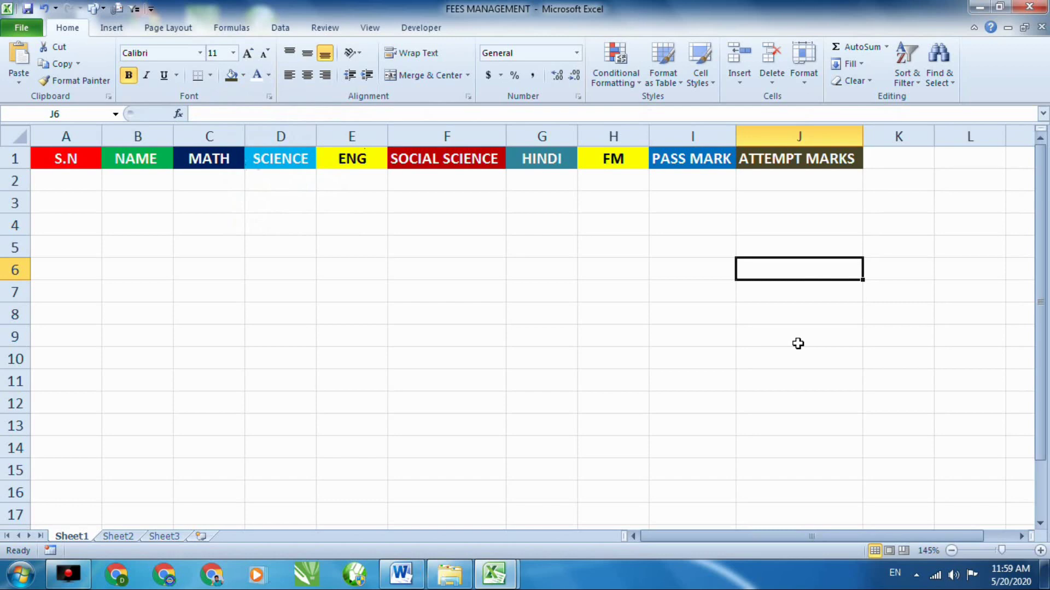
Enter the heading "RESULTS" in cell K1 and center it
{"action": "double_click", "coordinate": [894, 157]}
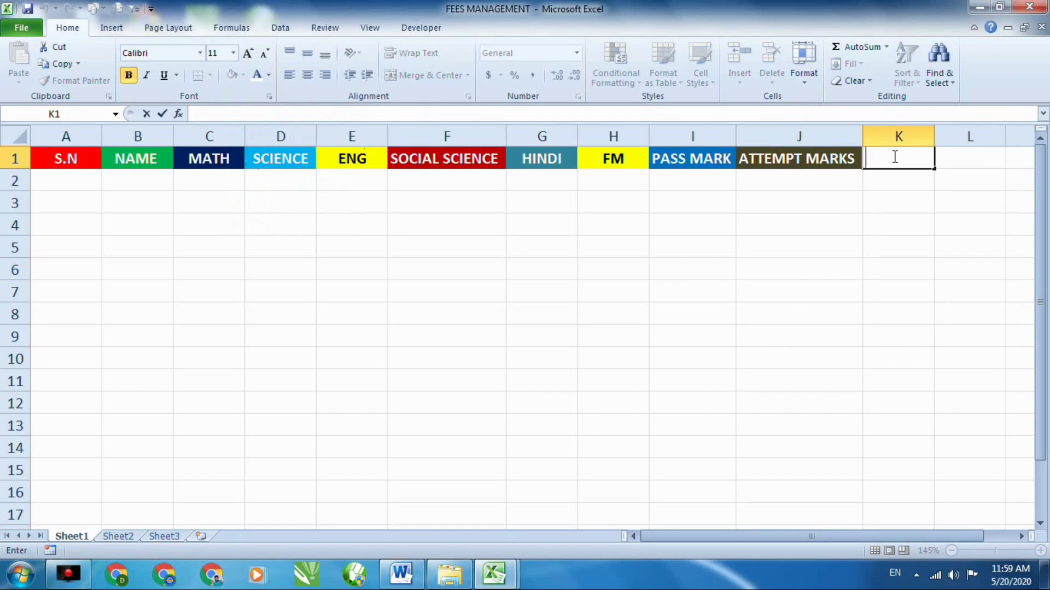
{"action": "type", "text": "RESULTS"}
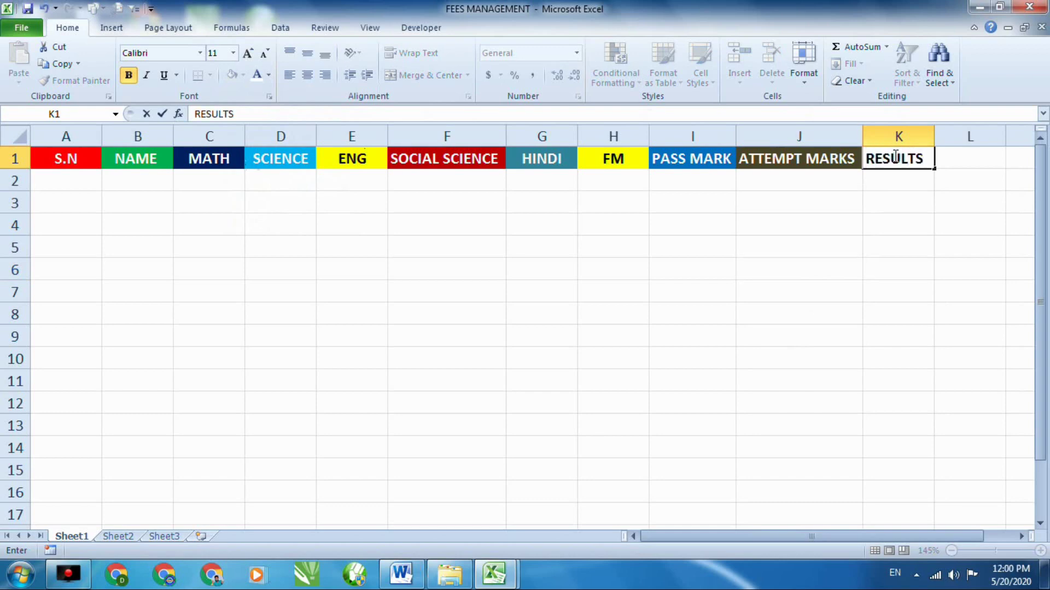
{"action": "left_click", "coordinate": [857, 195]}
{"action": "left_click", "coordinate": [900, 156]}
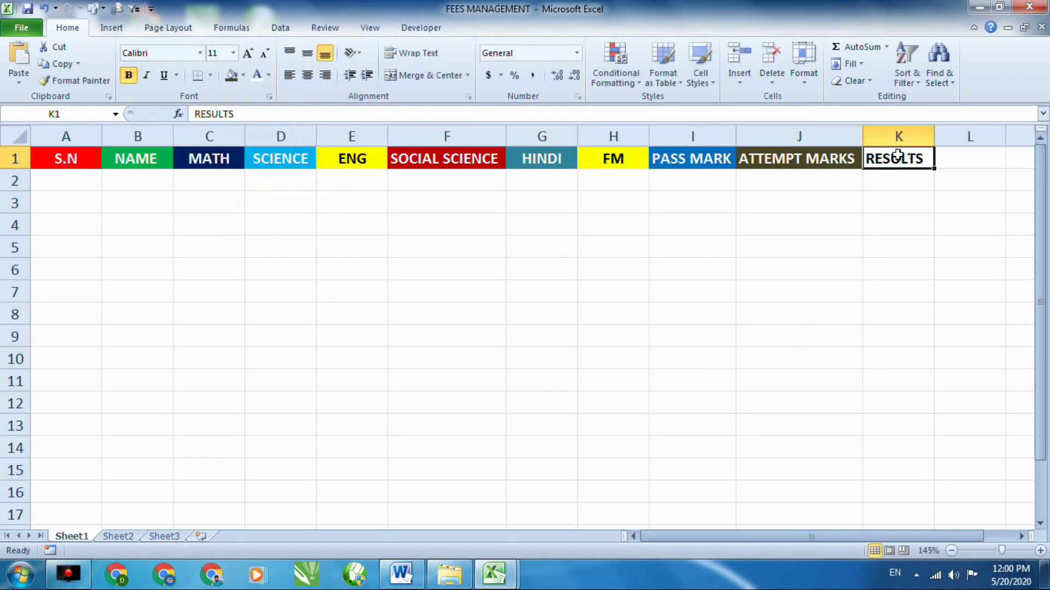
{"action": "left_click", "coordinate": [307, 75]}
Fill the "RESULTS" heading cell K1 with standard red and make its text white
{"action": "left_click", "coordinate": [242, 75]}
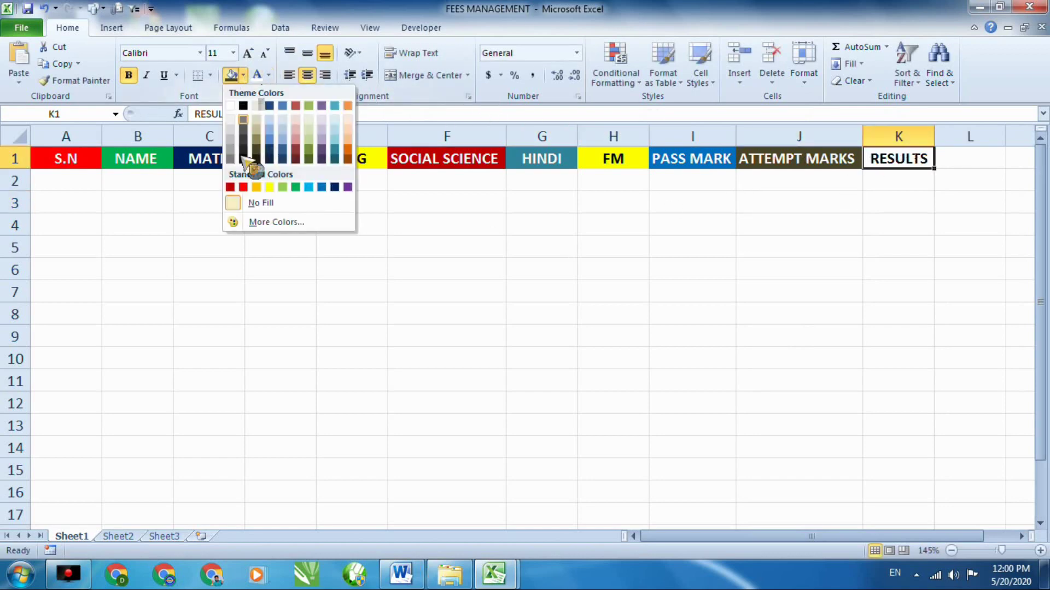
{"action": "left_click", "coordinate": [243, 187]}
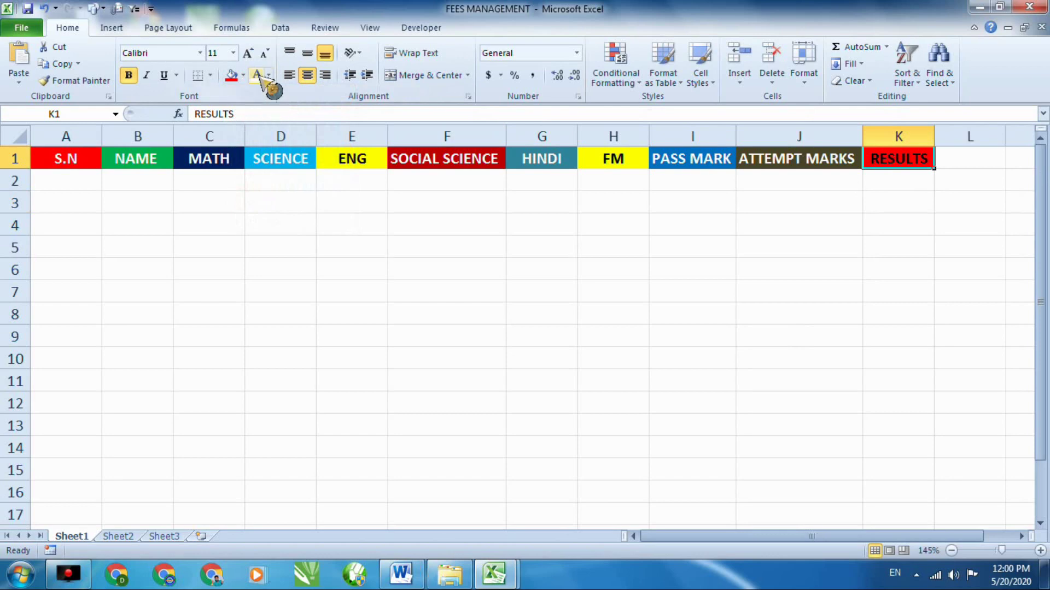
{"action": "left_click", "coordinate": [257, 75]}
{"action": "left_click", "coordinate": [691, 292]}
{"action": "left_click", "coordinate": [903, 159]}
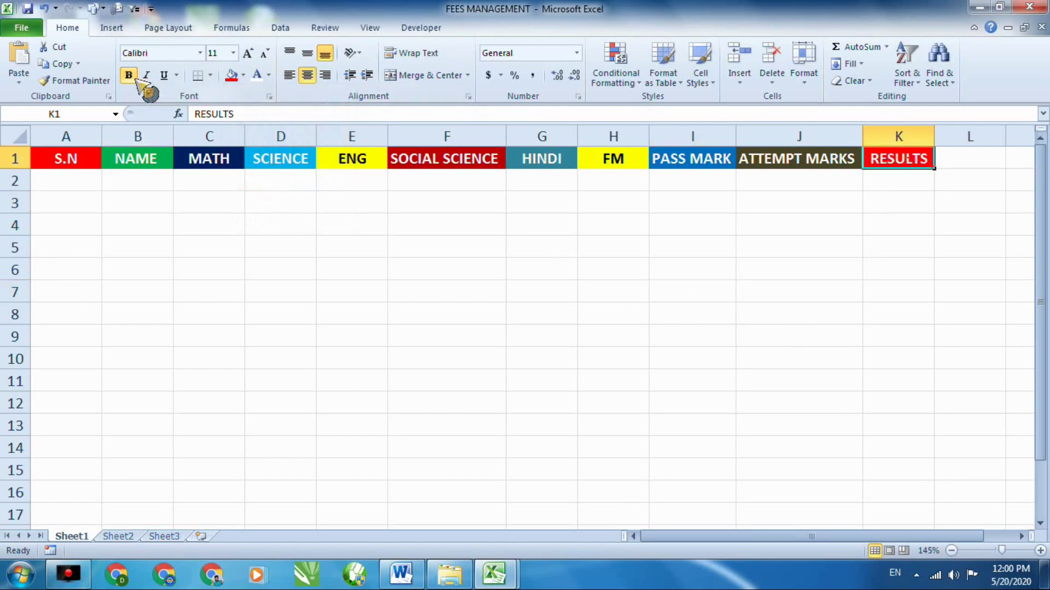
{"action": "left_click", "coordinate": [798, 246]}
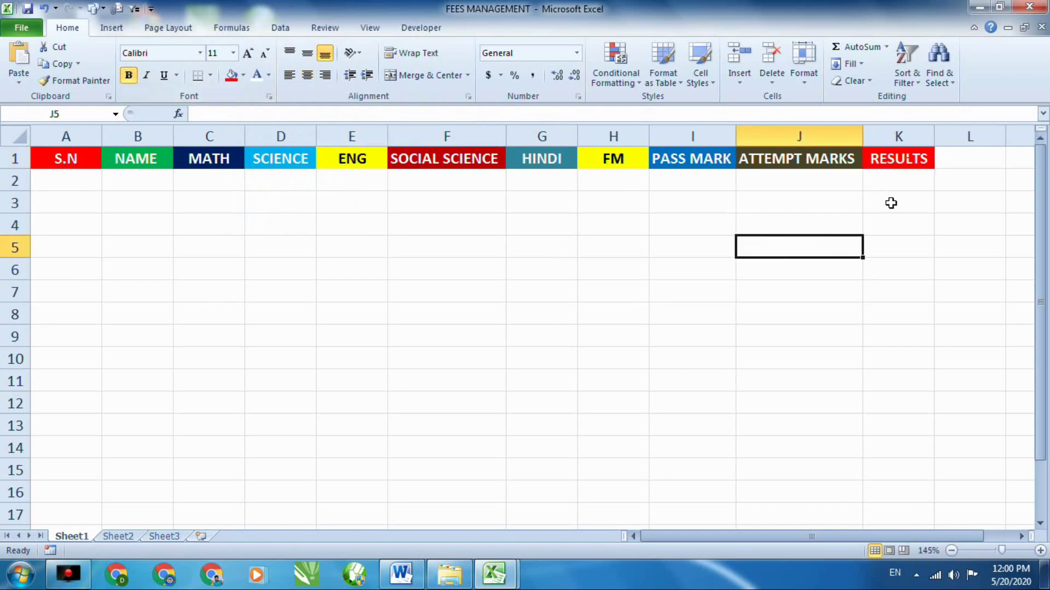
Enter the heading "GRADE" in cell L1 and center it
{"action": "double_click", "coordinate": [963, 158]}
{"action": "type", "text": "GRADE"}
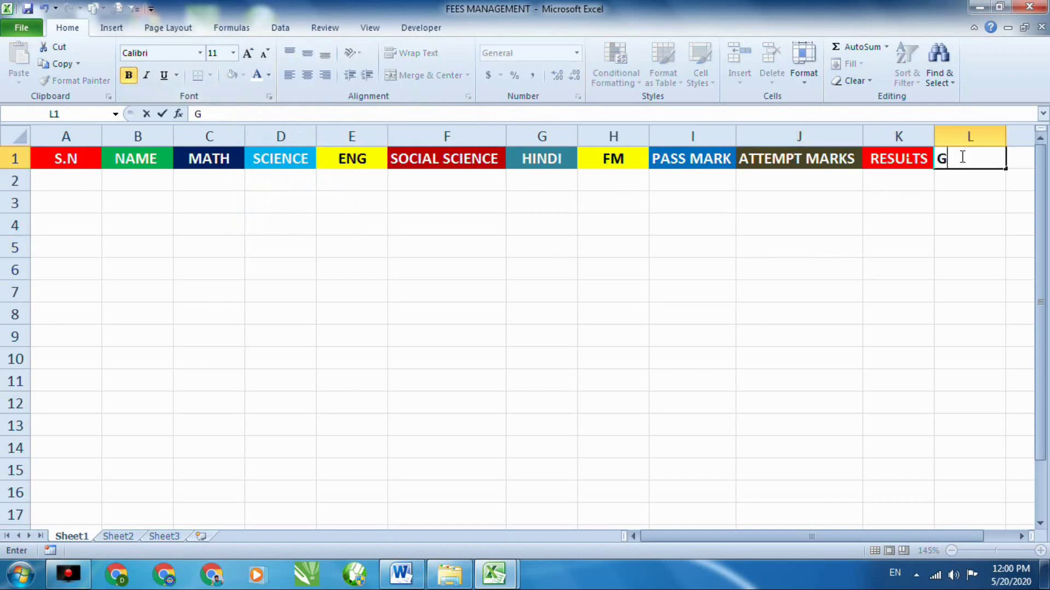
{"action": "left_click", "coordinate": [743, 381]}
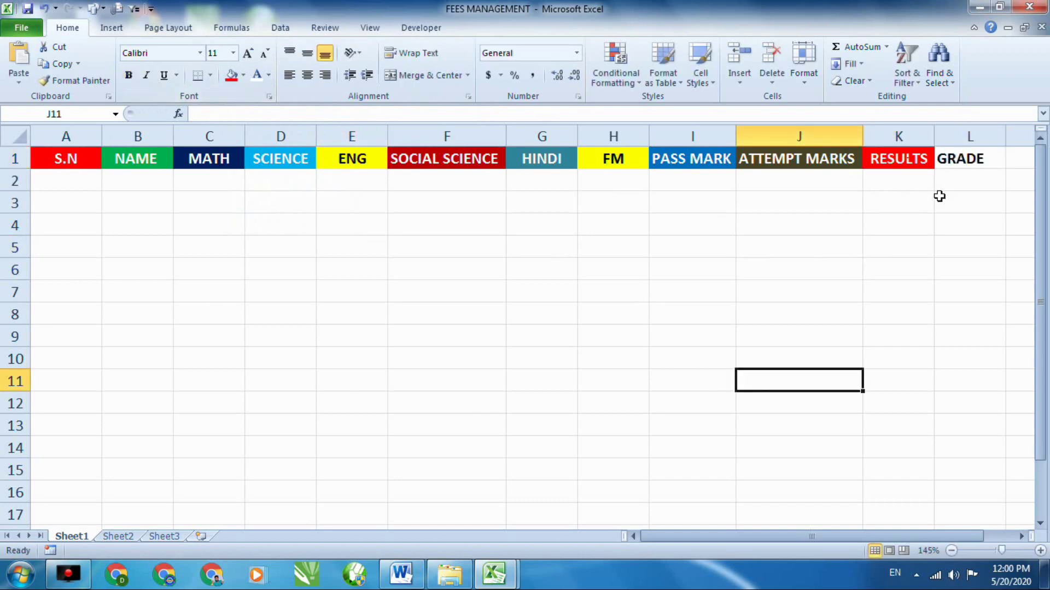
{"action": "left_click", "coordinate": [968, 159]}
{"action": "left_click", "coordinate": [295, 76]}
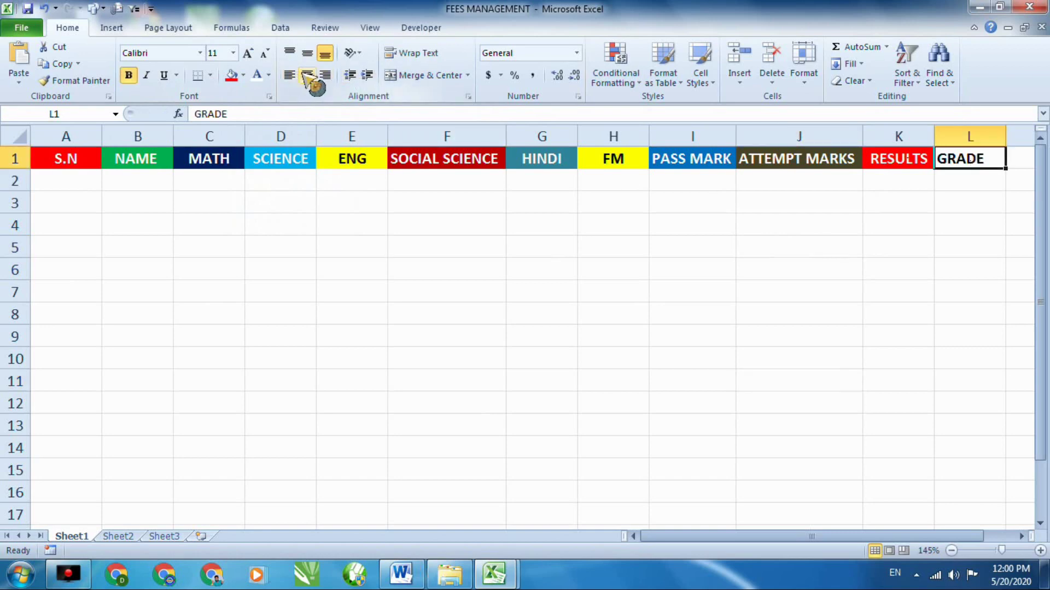
{"action": "left_click", "coordinate": [307, 75]}
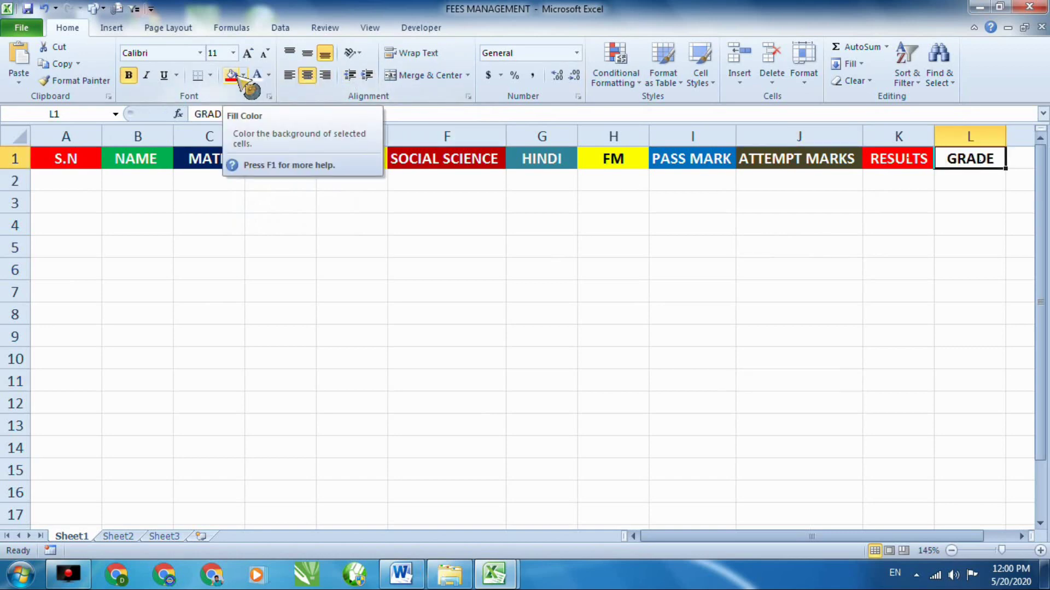
Fill the "GRADE" heading cell L1 with standard green and make its text white
{"action": "left_click", "coordinate": [238, 77]}
{"action": "left_click", "coordinate": [243, 75]}
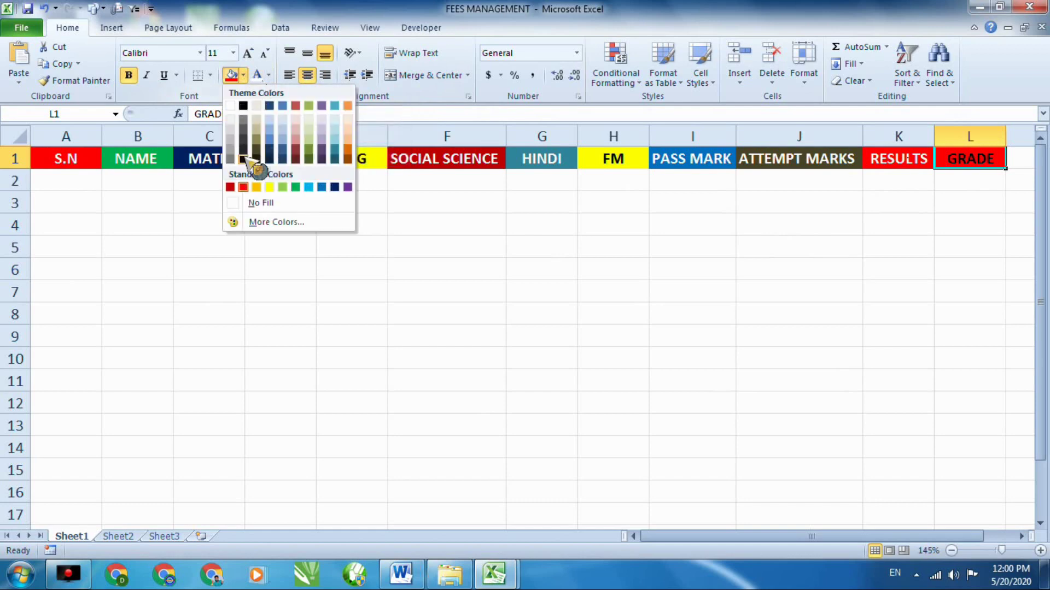
{"action": "left_click", "coordinate": [294, 188]}
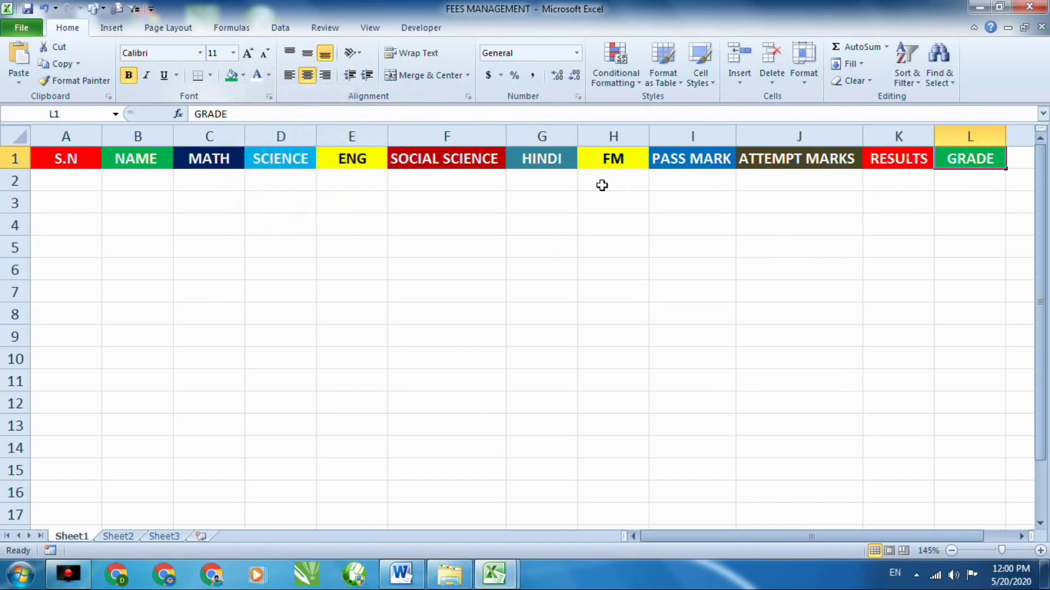
{"action": "left_click", "coordinate": [639, 358]}
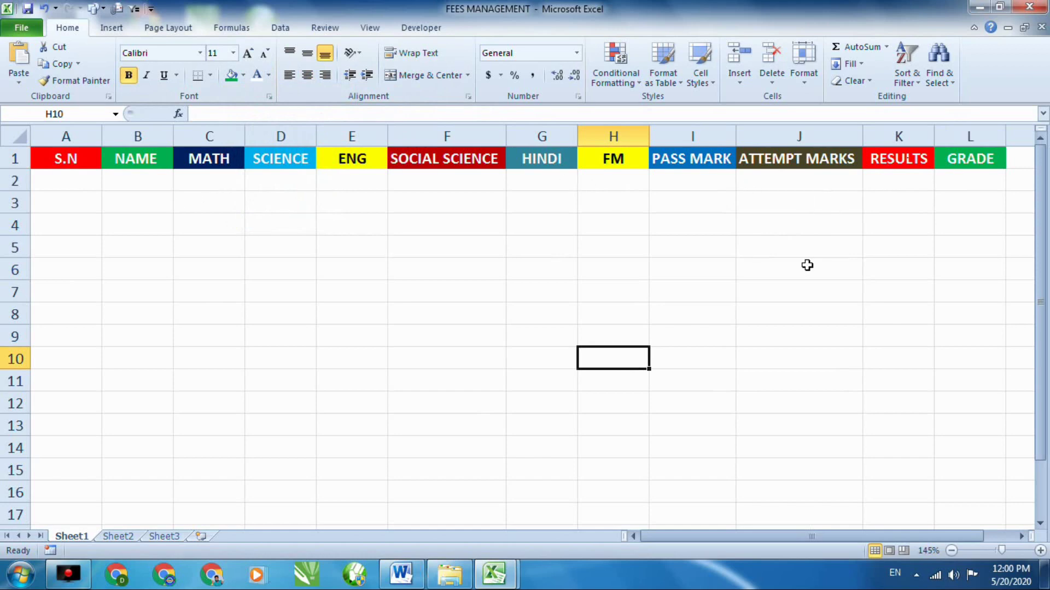
Enter the heading "TOP 10 STUDENTS" in cell M1 and autofit the width of column M
{"action": "left_click_drag", "start_coordinate": [702, 538], "coordinate": [746, 538]}
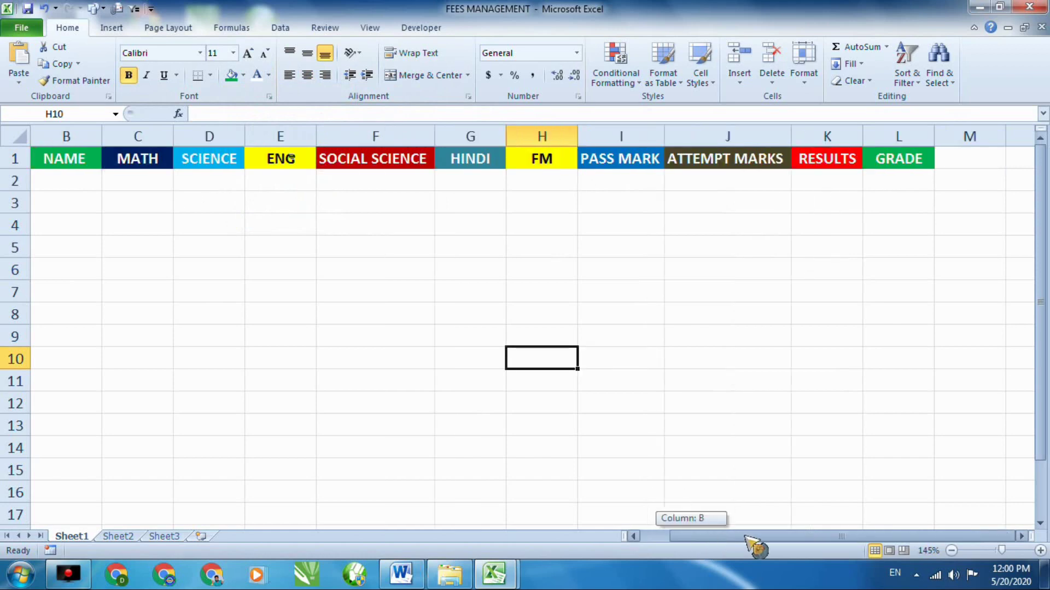
{"action": "double_click", "coordinate": [961, 159]}
{"action": "type", "text": "T"}
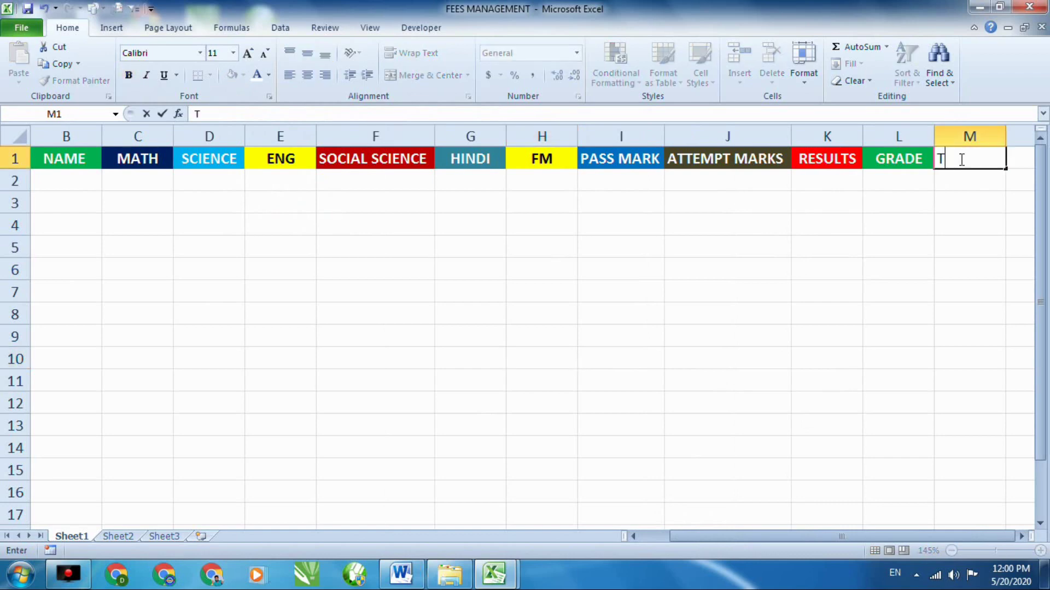
{"action": "type", "text": "OP 10 STUDENTS"}
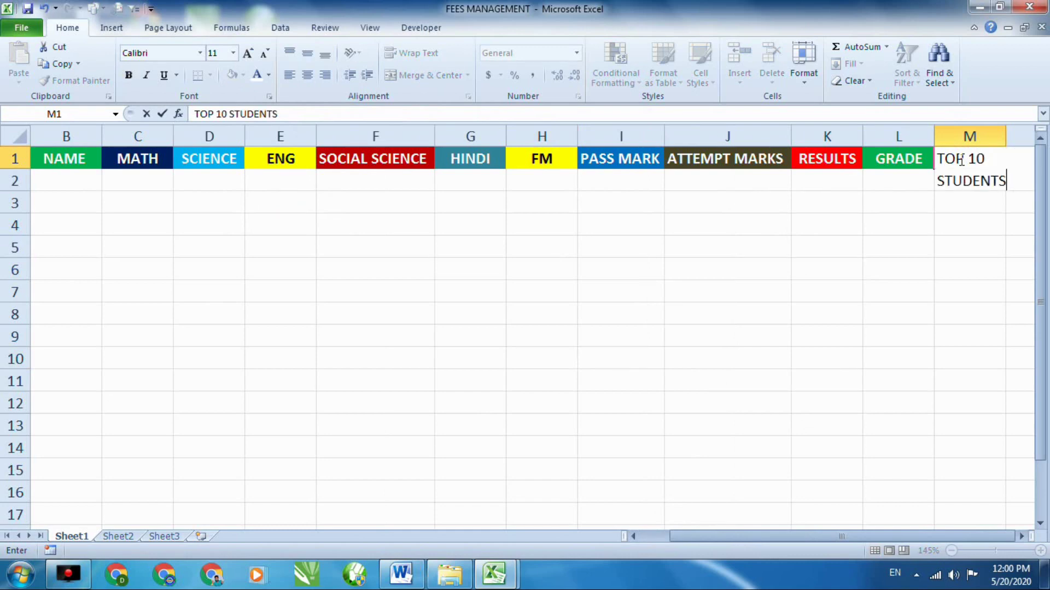
{"action": "left_click", "coordinate": [996, 136]}
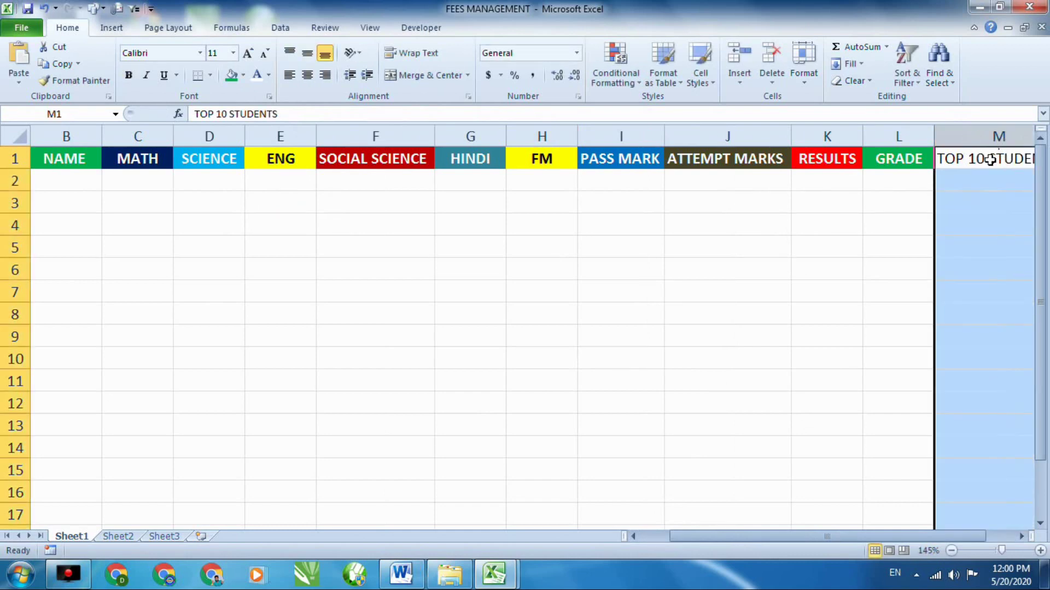
Make the "TOP 10 STUDENTS" heading in M1 bold with white text on a standard red fill
{"action": "left_click", "coordinate": [988, 159]}
{"action": "left_click", "coordinate": [128, 75]}
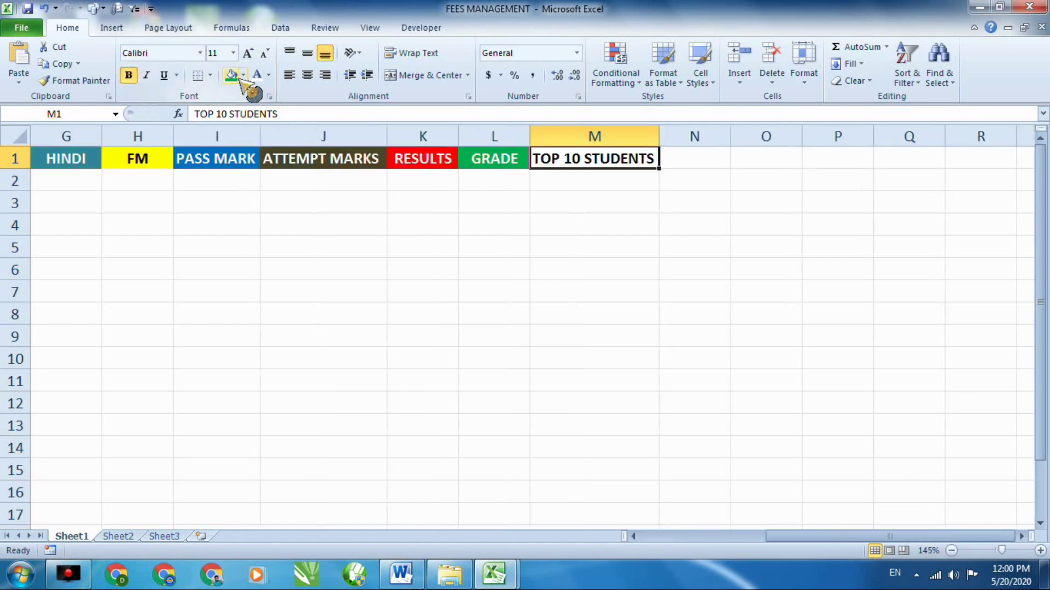
{"action": "left_click", "coordinate": [244, 76]}
{"action": "left_click", "coordinate": [240, 186]}
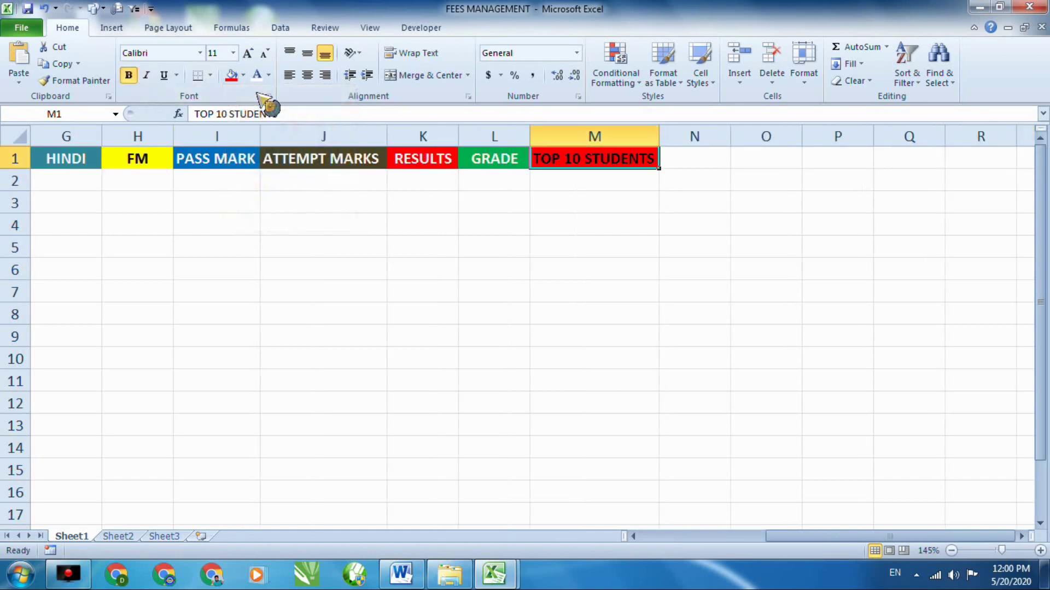
{"action": "left_click", "coordinate": [618, 252]}
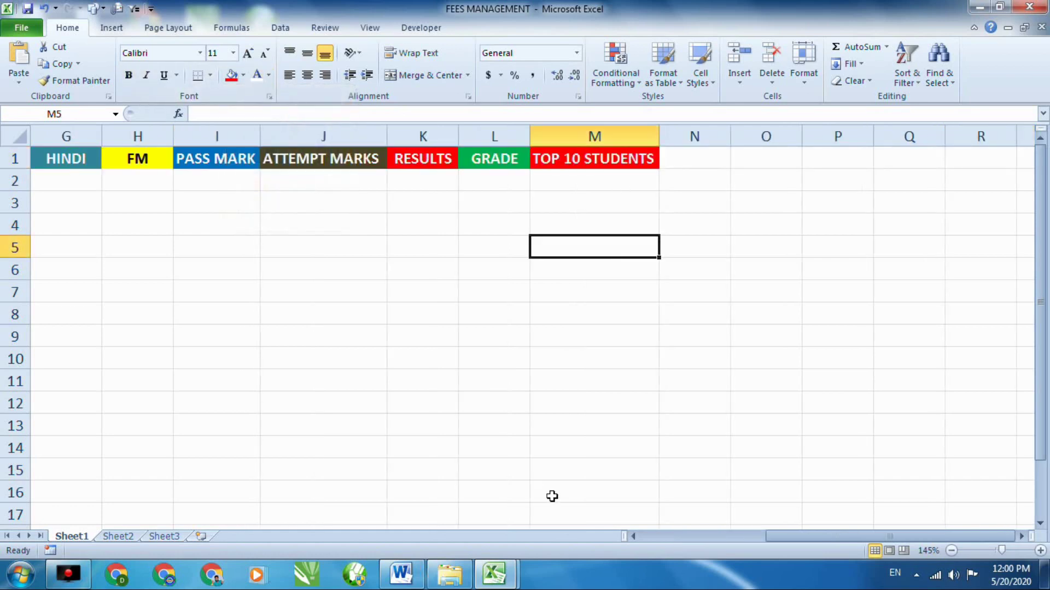
{"action": "left_click_drag", "start_coordinate": [787, 536], "coordinate": [763, 538]}
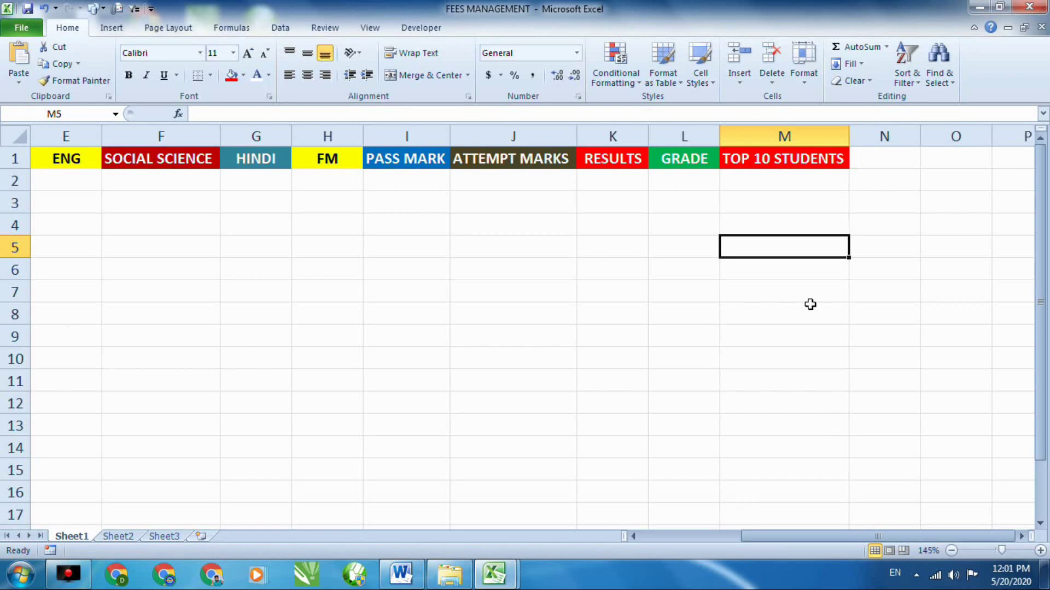
{"action": "left_click", "coordinate": [809, 164]}
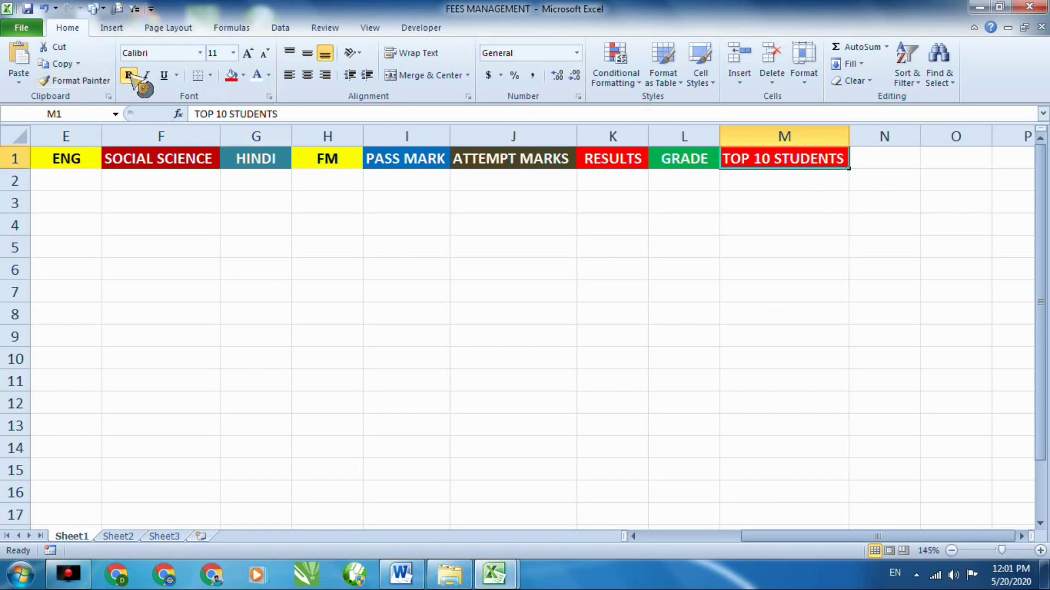
{"action": "left_click", "coordinate": [875, 162]}
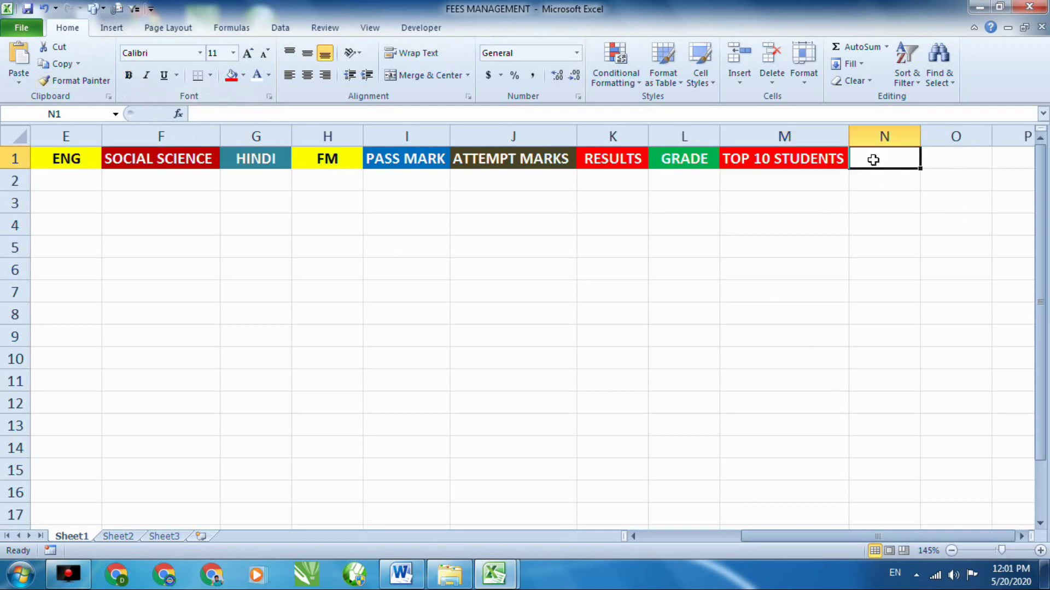
{"action": "double_click", "coordinate": [874, 160]}
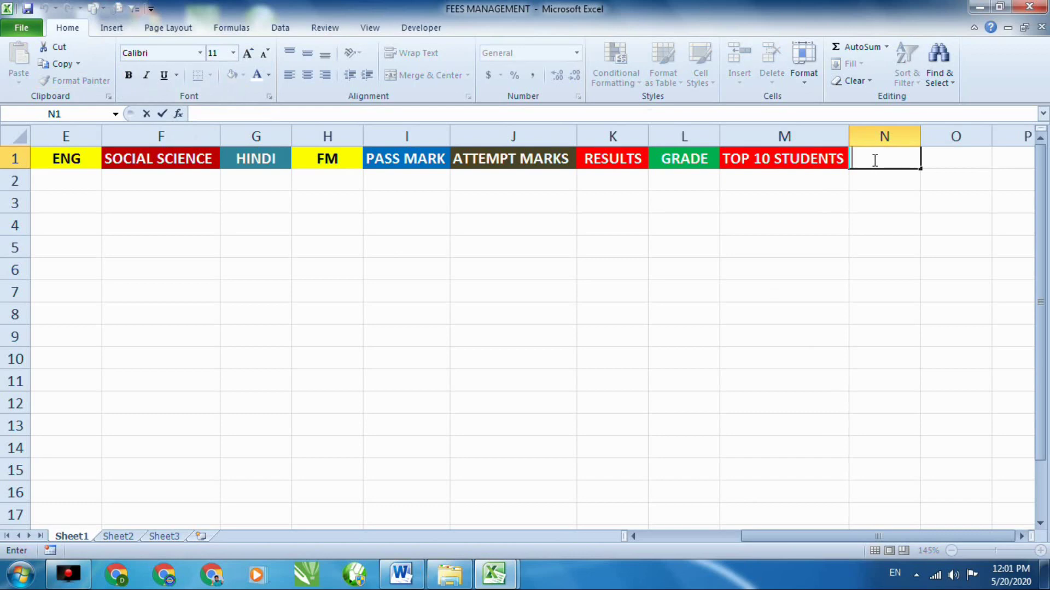
Number the students 1 to 15 in the S.N column, cells A2 to A16, by extending the series started with 1 and 2
{"action": "left_click_drag", "start_coordinate": [869, 537], "coordinate": [739, 541]}
{"action": "left_click", "coordinate": [71, 181]}
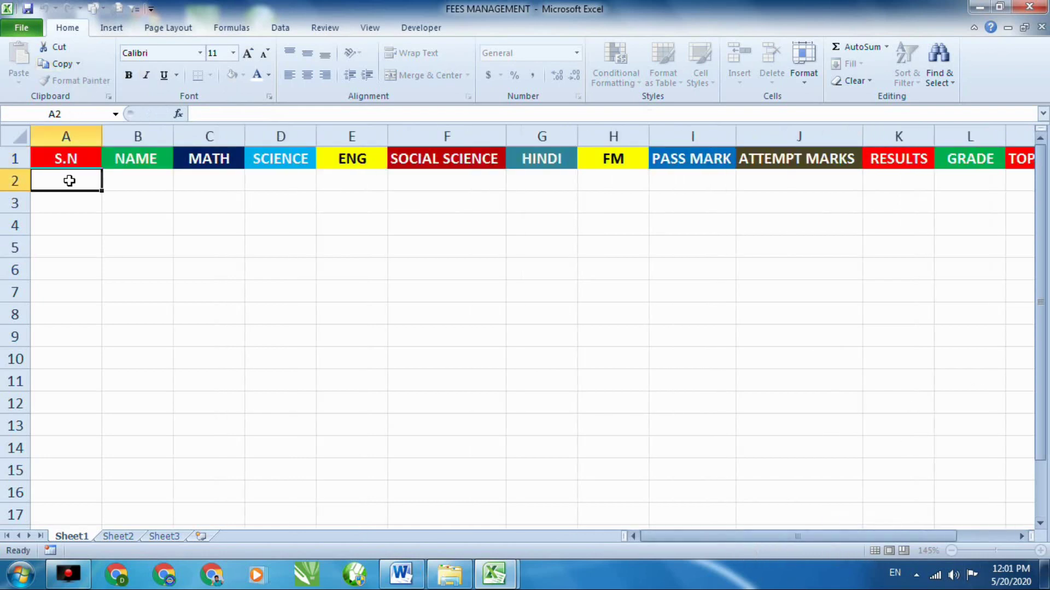
{"action": "type", "text": "1"}
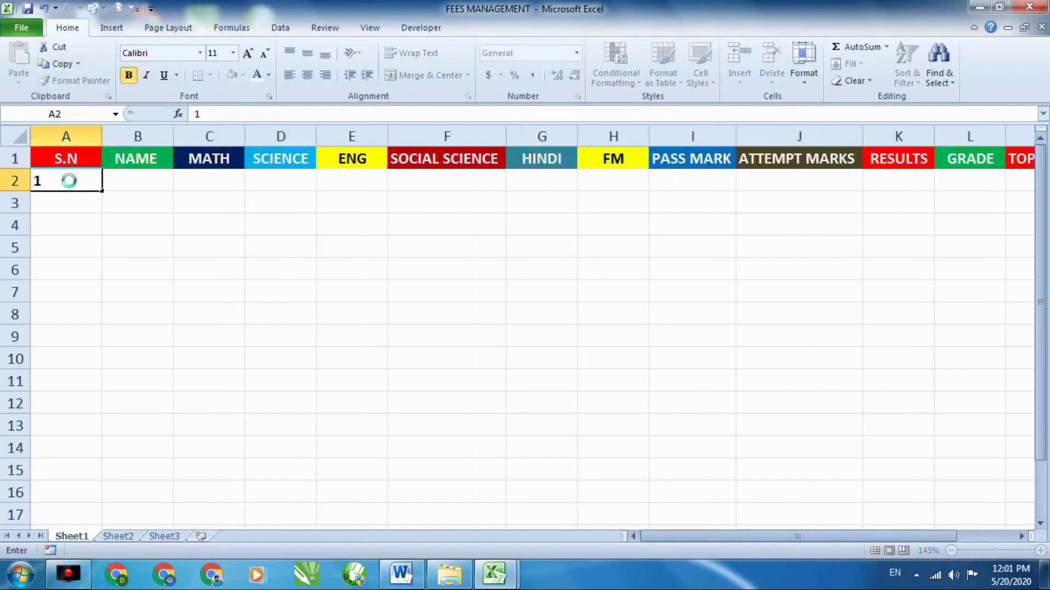
{"action": "key", "text": "Return"}
{"action": "type", "text": "2"}
{"action": "key", "text": "Return"}
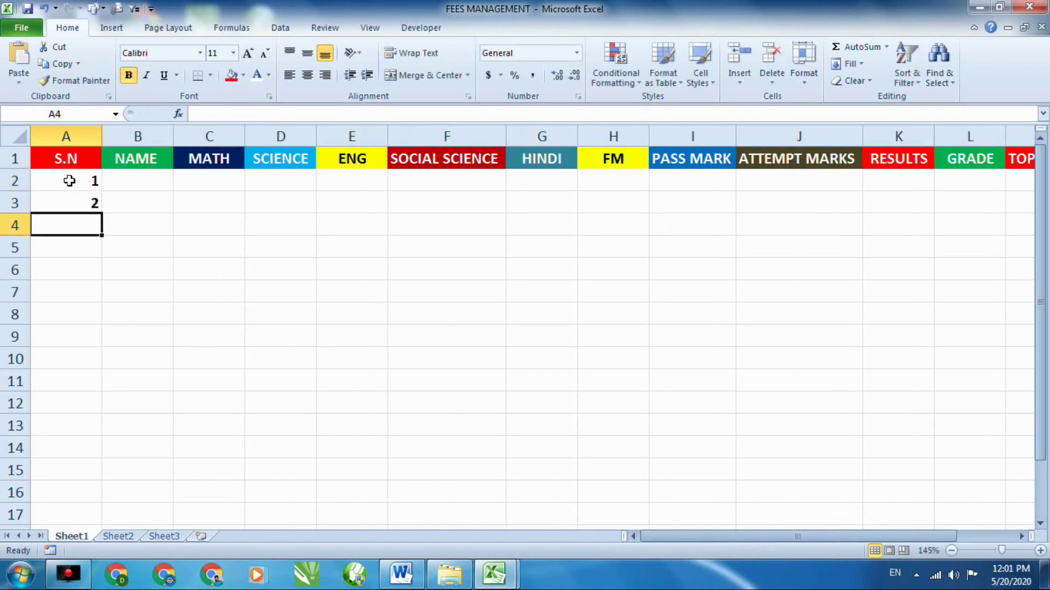
{"action": "left_click", "coordinate": [74, 179]}
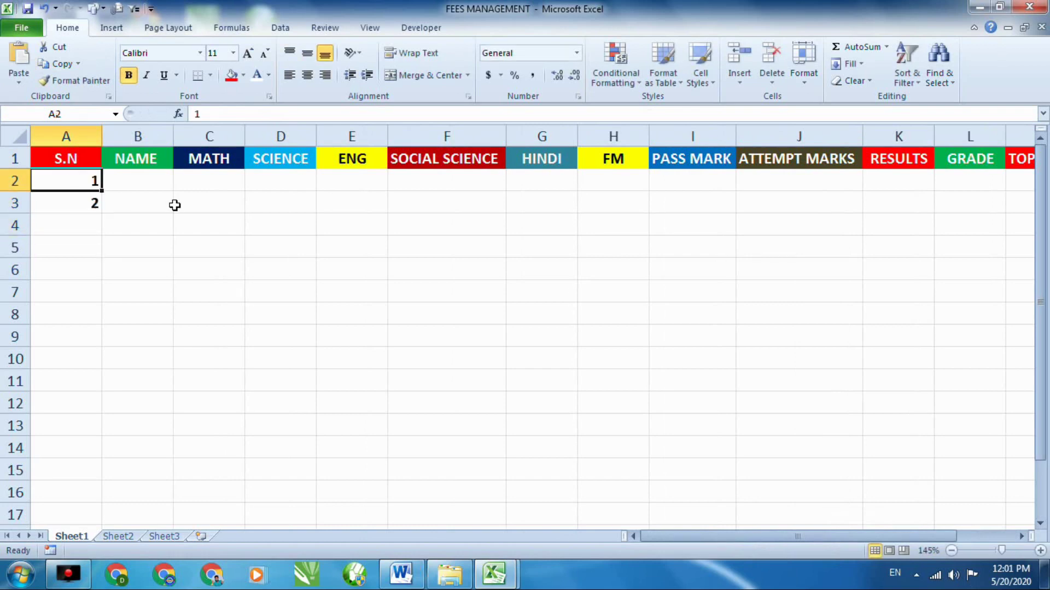
{"action": "left_click", "coordinate": [176, 204]}
{"action": "left_click_drag", "start_coordinate": [81, 181], "coordinate": [95, 495]}
{"action": "left_click", "coordinate": [336, 417]}
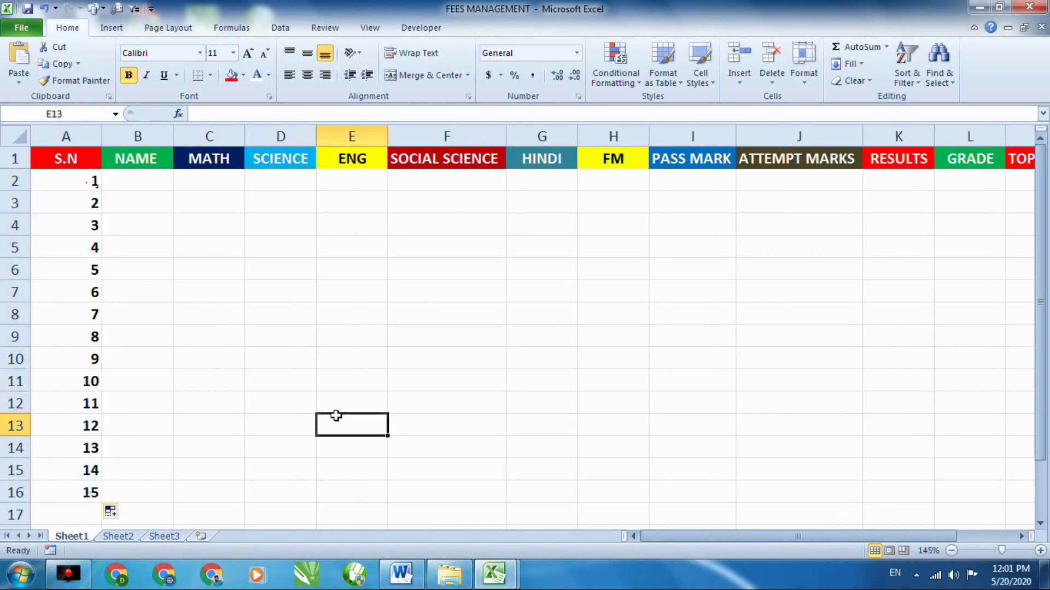
Enter 2 and 4 in cells B2 and B3 and extend the even-number series down to B13
{"action": "left_click", "coordinate": [147, 196]}
{"action": "left_click", "coordinate": [148, 189]}
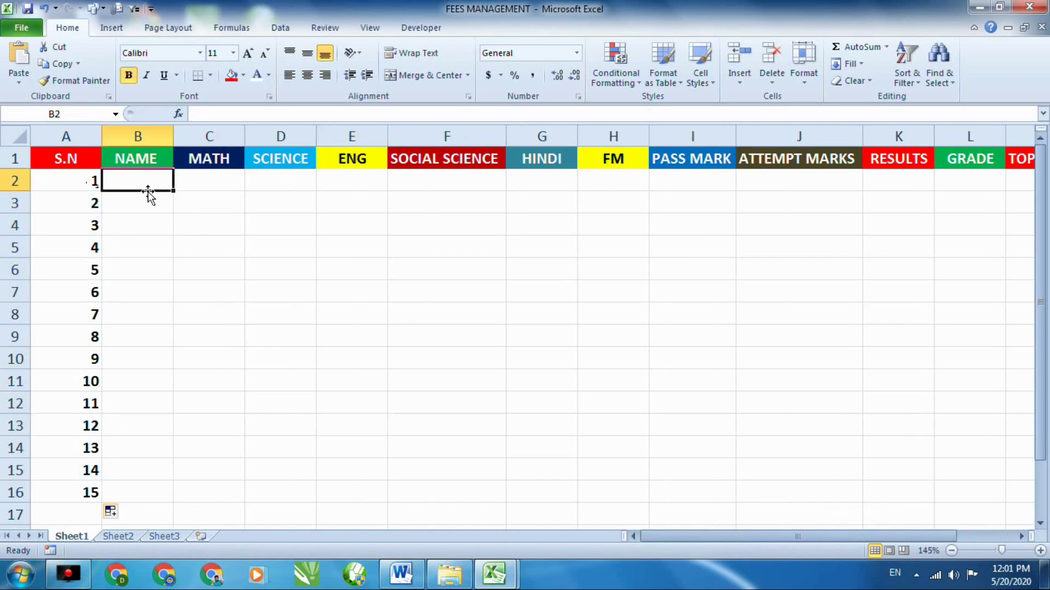
{"action": "type", "text": "2"}
{"action": "key", "text": "Return"}
{"action": "type", "text": "4"}
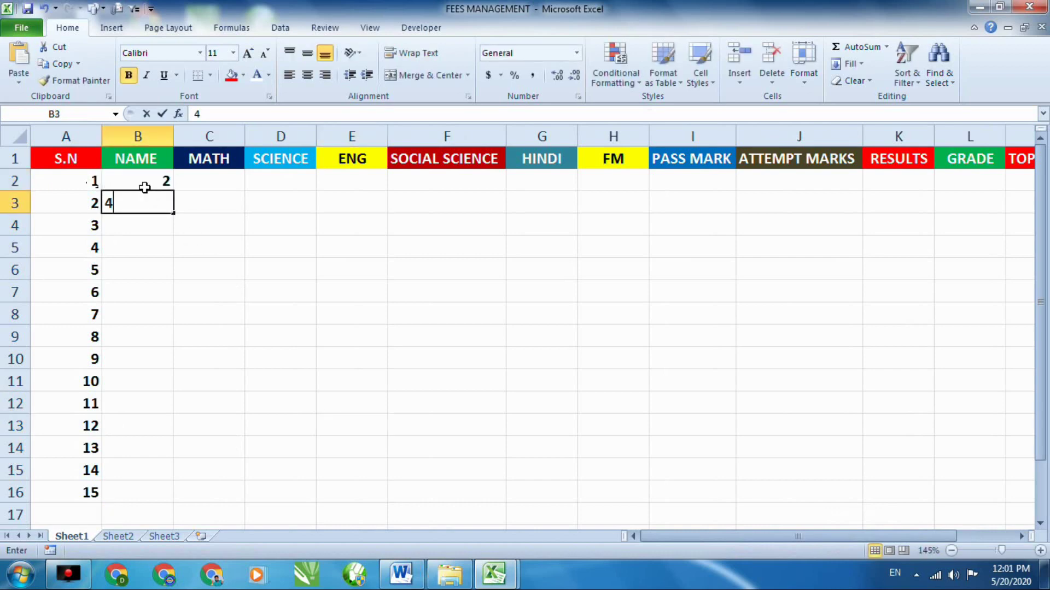
{"action": "key", "text": "Tab"}
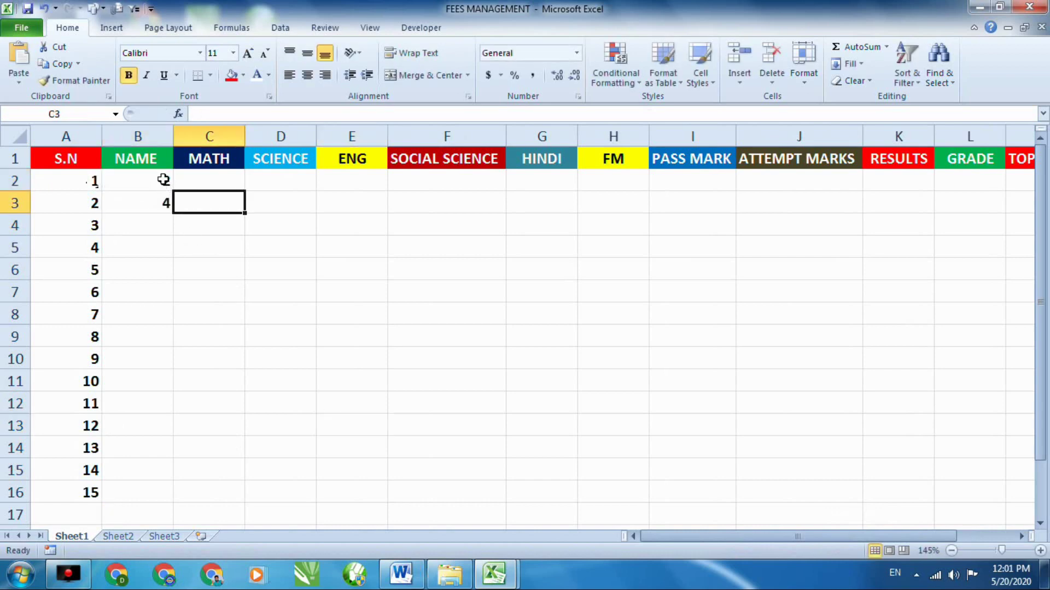
{"action": "left_click_drag", "start_coordinate": [161, 181], "coordinate": [175, 437]}
{"action": "left_click", "coordinate": [324, 363]}
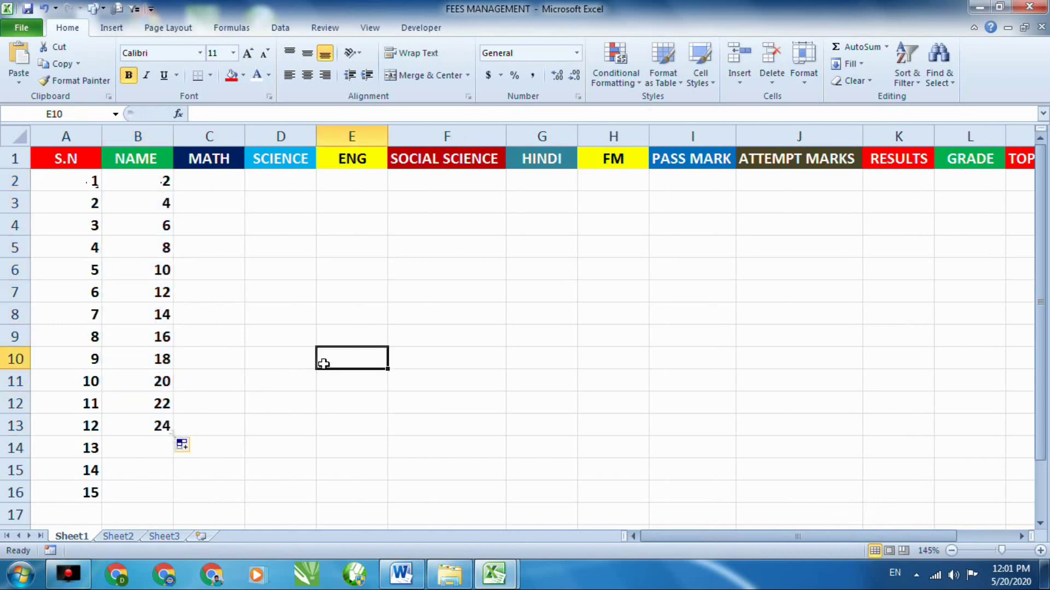
Clear the even-number series from cells B2 to B13 in the NAME column
{"action": "left_click_drag", "start_coordinate": [165, 181], "coordinate": [159, 424]}
{"action": "key", "text": "Delete"}
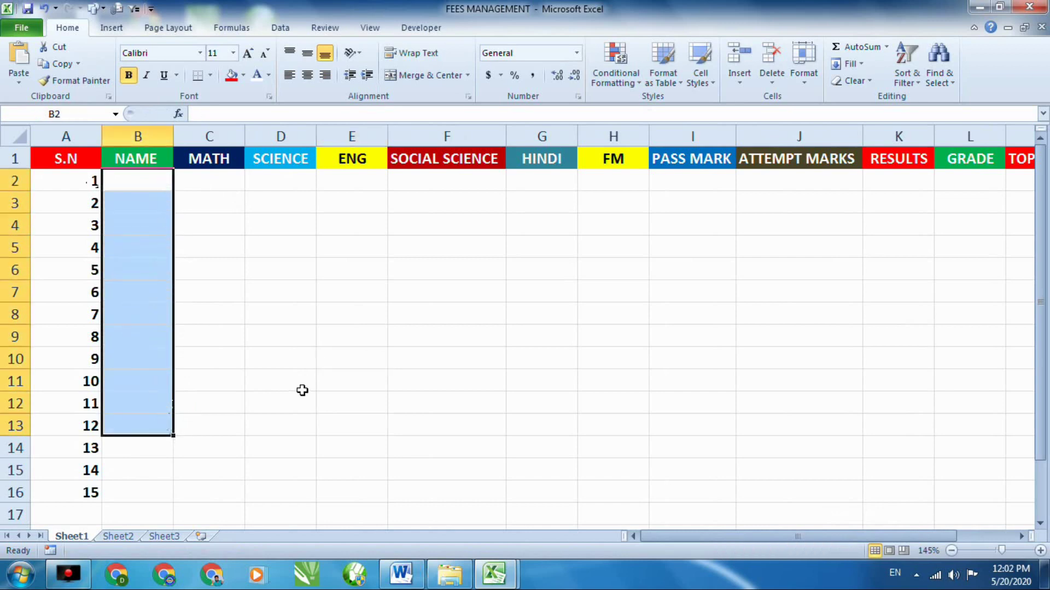
{"action": "left_click", "coordinate": [300, 389]}
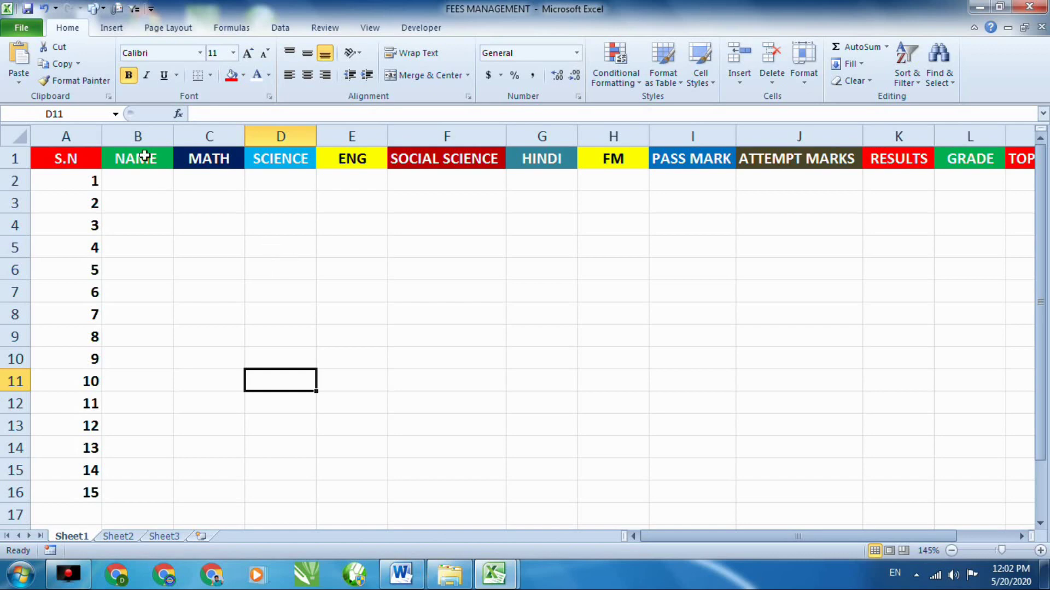
Enter 500 as the first student's full marks in cell H2 of the FM column
{"action": "left_click", "coordinate": [164, 180]}
{"action": "left_click", "coordinate": [183, 185]}
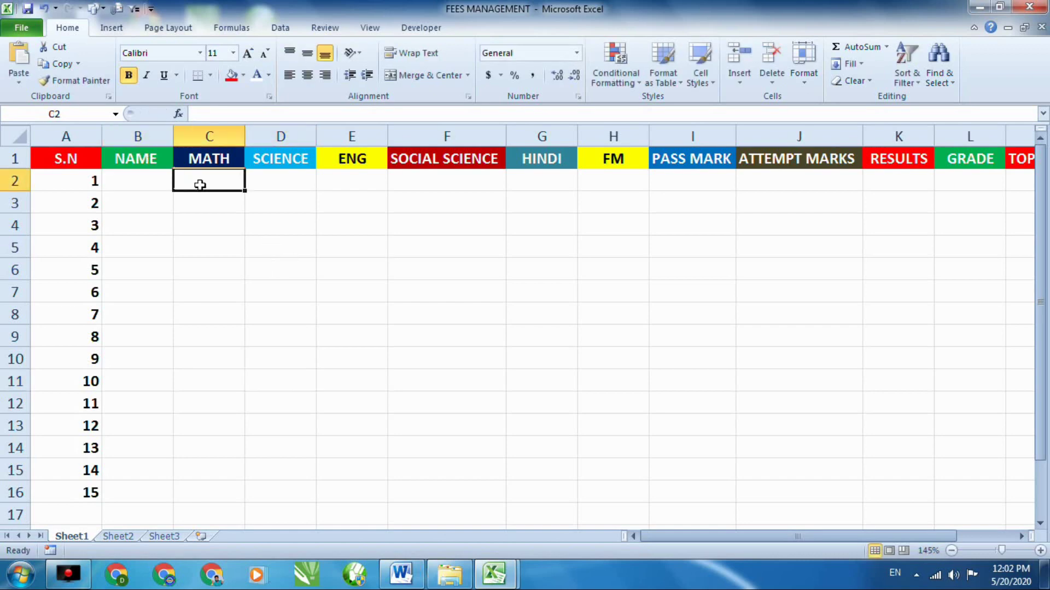
{"action": "left_click", "coordinate": [285, 179]}
{"action": "left_click", "coordinate": [347, 179]}
{"action": "left_click", "coordinate": [422, 178]}
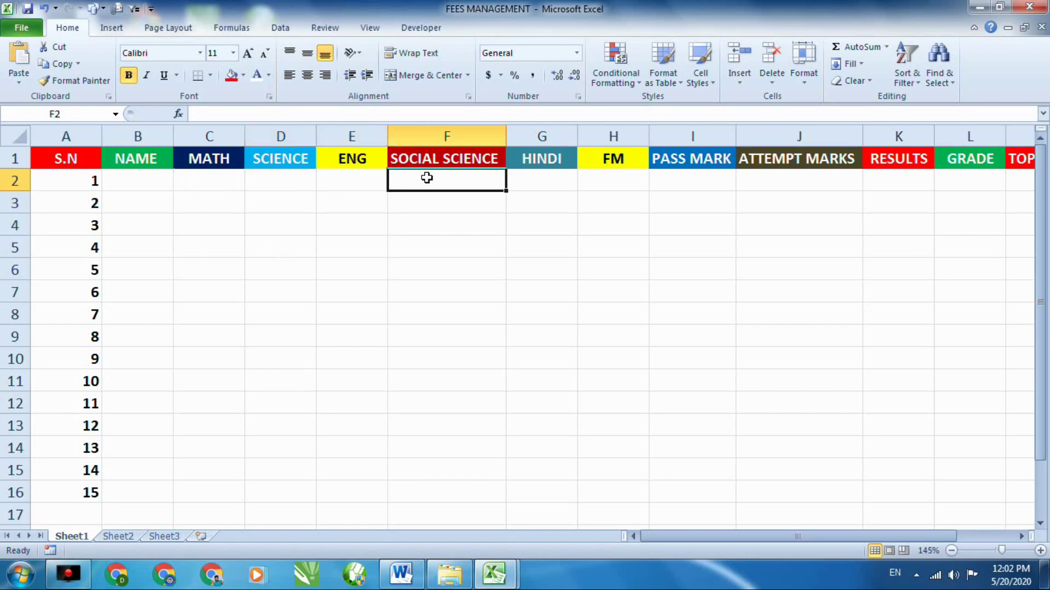
{"action": "left_click", "coordinate": [519, 179]}
{"action": "left_click", "coordinate": [636, 188]}
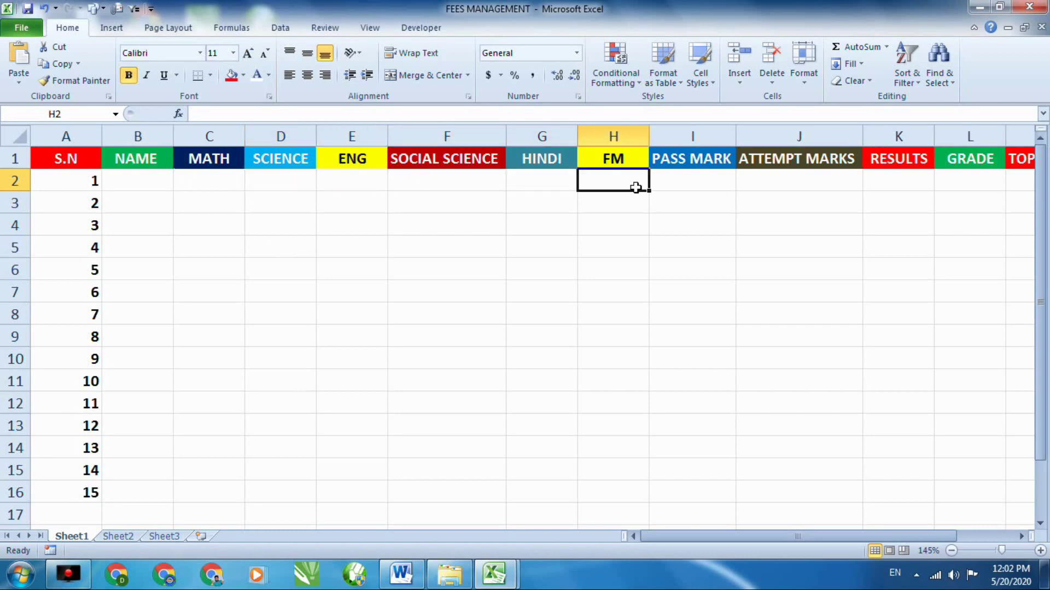
{"action": "type", "text": "500"}
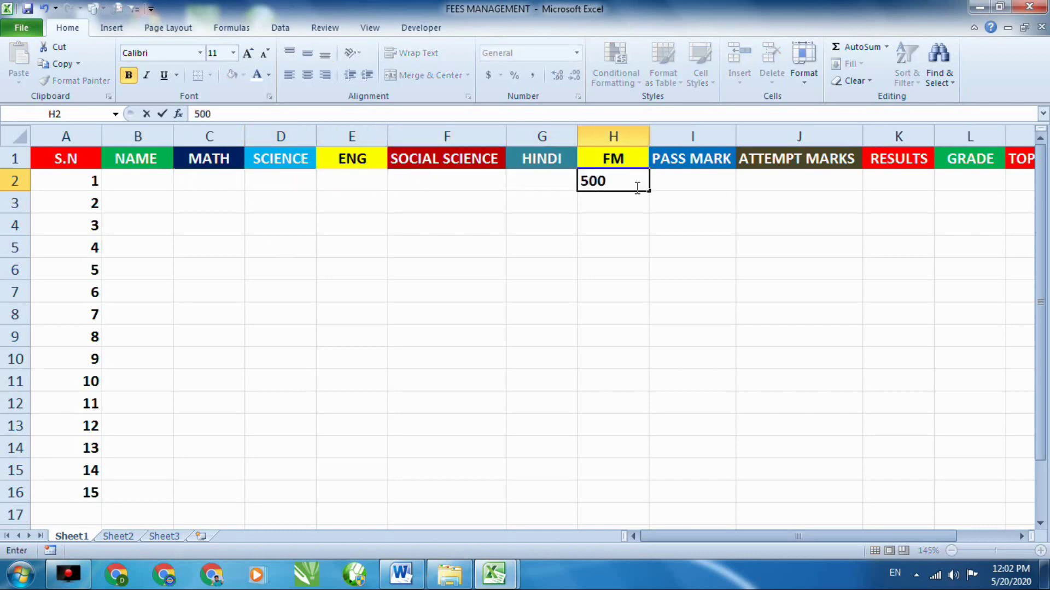
Set the first student's pass mark in cell I2 to 150
{"action": "left_click", "coordinate": [685, 182]}
{"action": "type", "text": "300"}
{"action": "key", "text": "Return"}
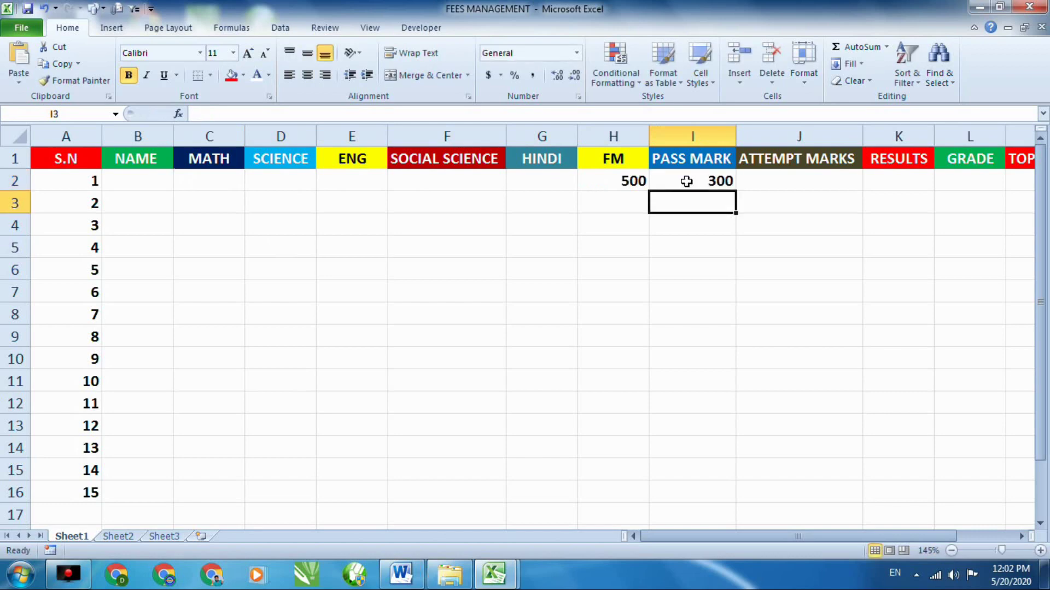
{"action": "left_click", "coordinate": [686, 182]}
{"action": "type", "text": "150"}
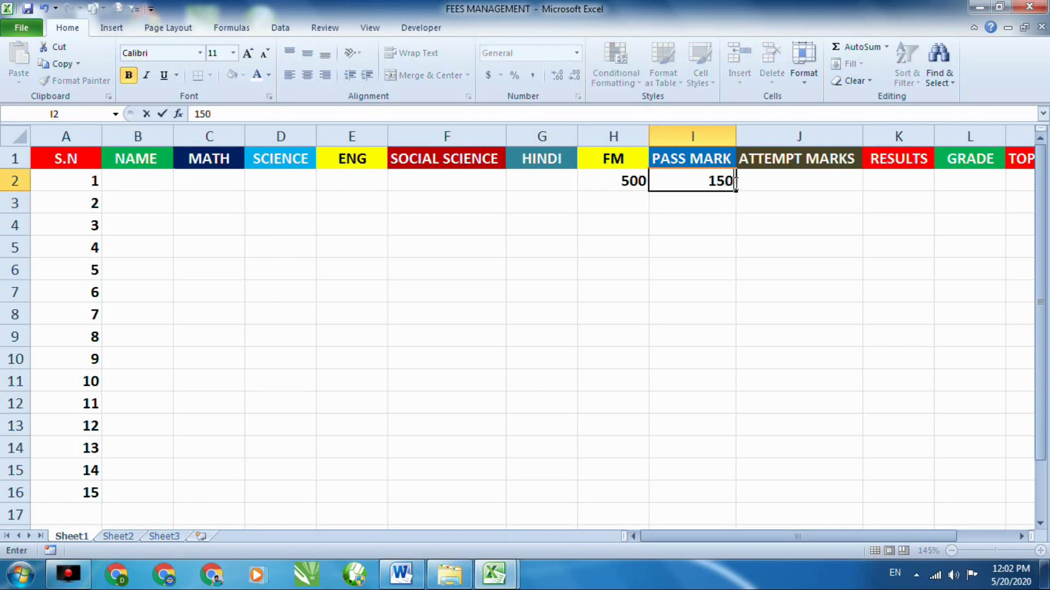
{"action": "key", "text": "Return"}
Enter 300 as the first student's attempt marks in cell J2
{"action": "left_click", "coordinate": [807, 165]}
{"action": "left_click", "coordinate": [809, 177]}
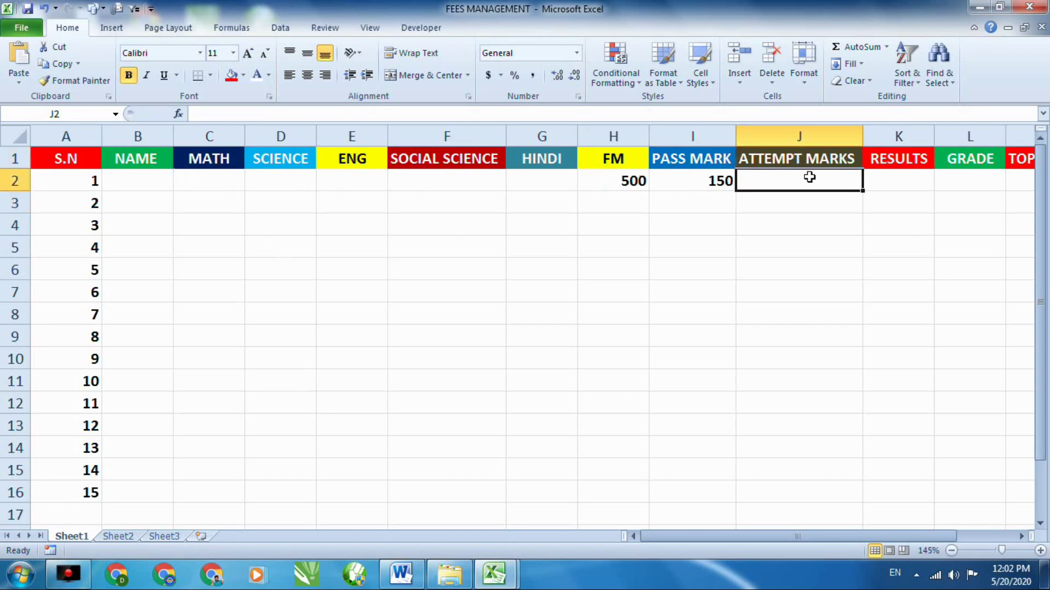
{"action": "type", "text": "300"}
{"action": "key", "text": "Return"}
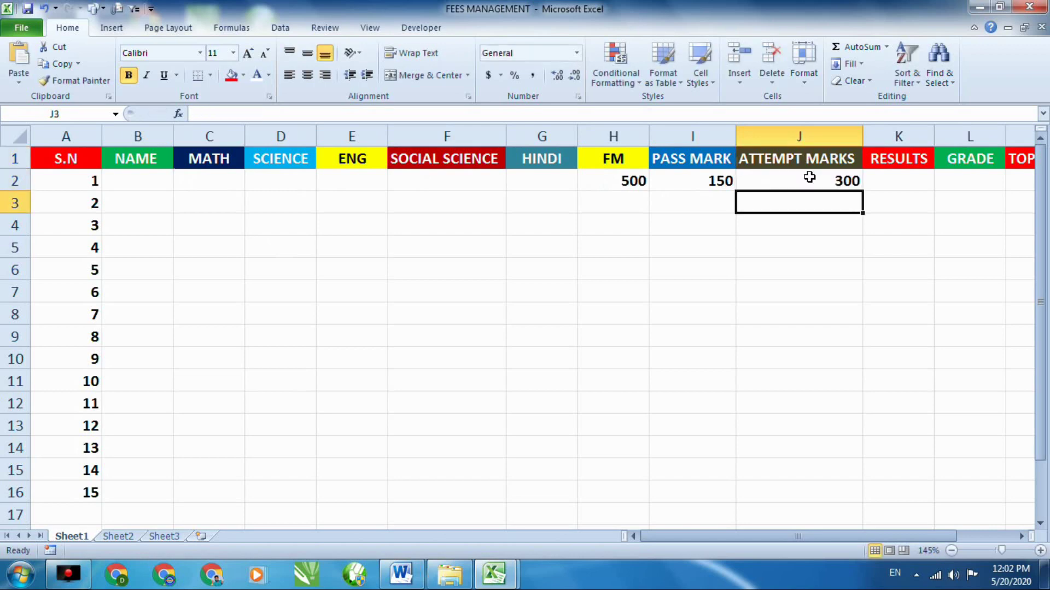
{"action": "left_click", "coordinate": [870, 183]}
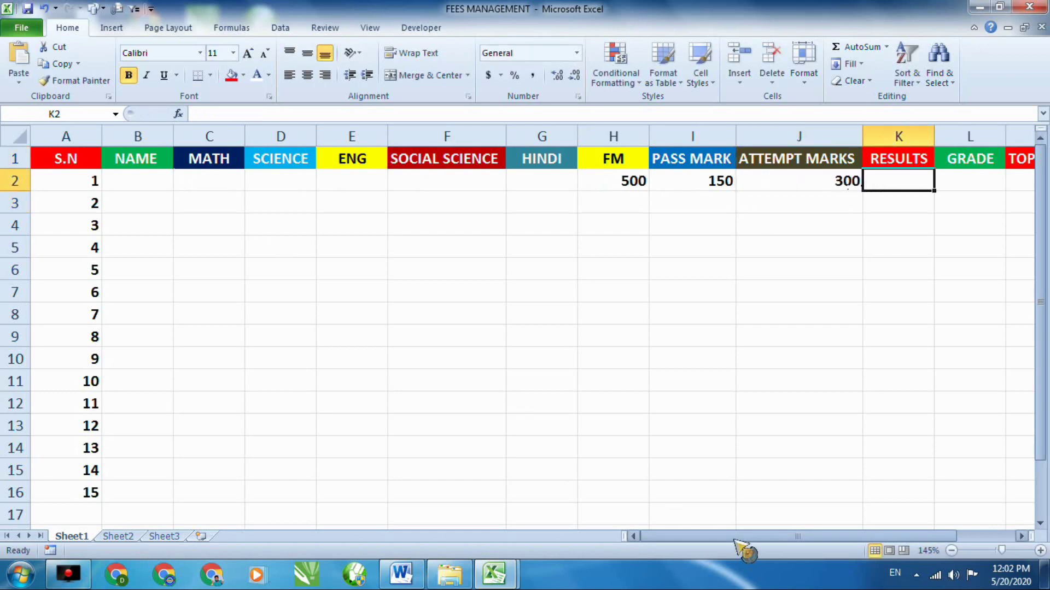
Enter the heading "PERCETAGE" in cell N1 and autofit the width of column N
{"action": "left_click_drag", "start_coordinate": [738, 537], "coordinate": [786, 537]}
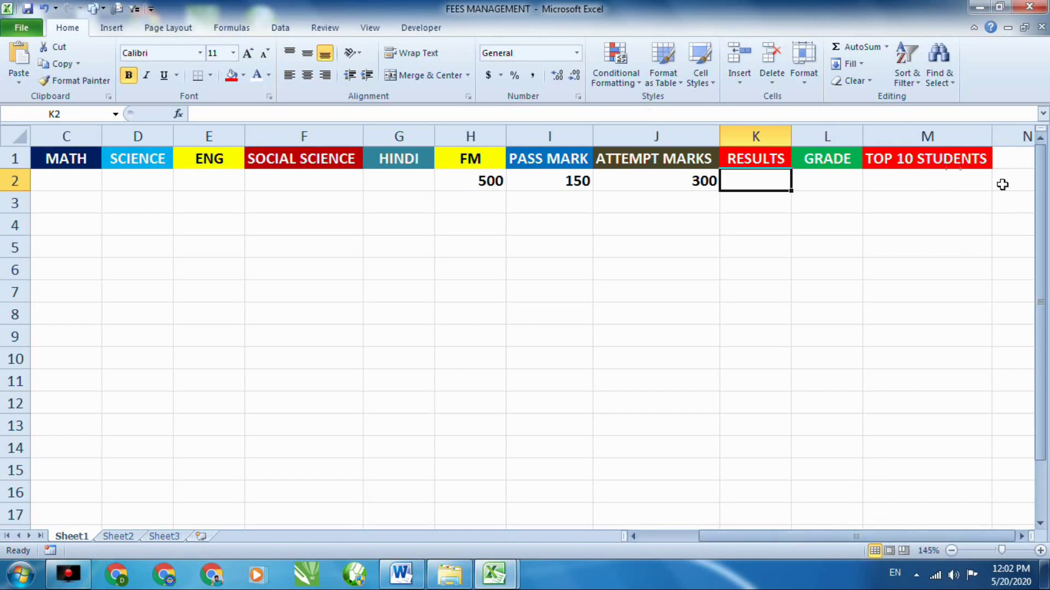
{"action": "left_click", "coordinate": [1002, 164]}
{"action": "type", "text": "PER"}
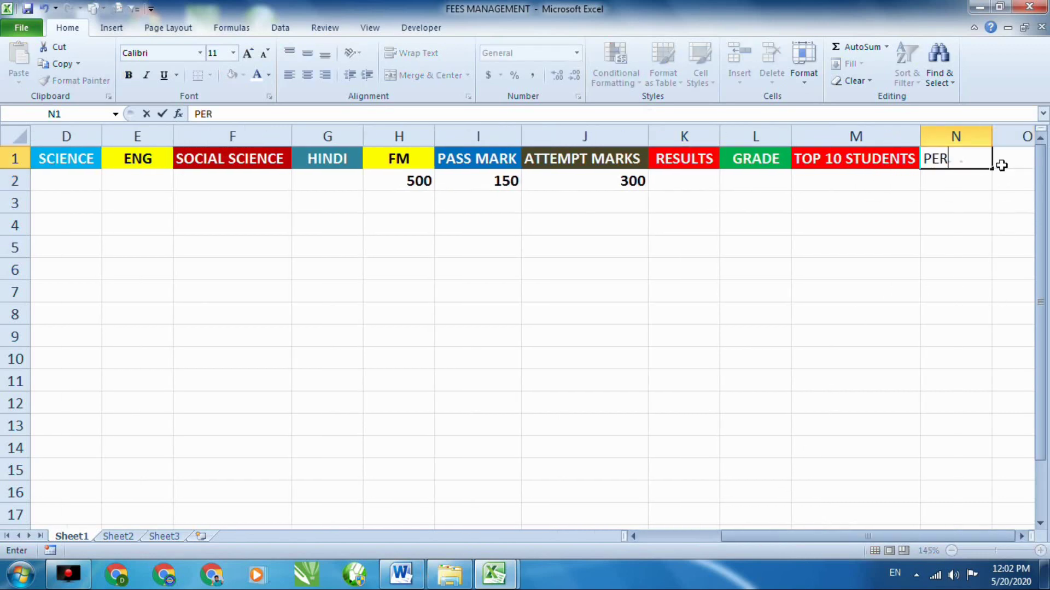
{"action": "type", "text": "CETAGWE"}
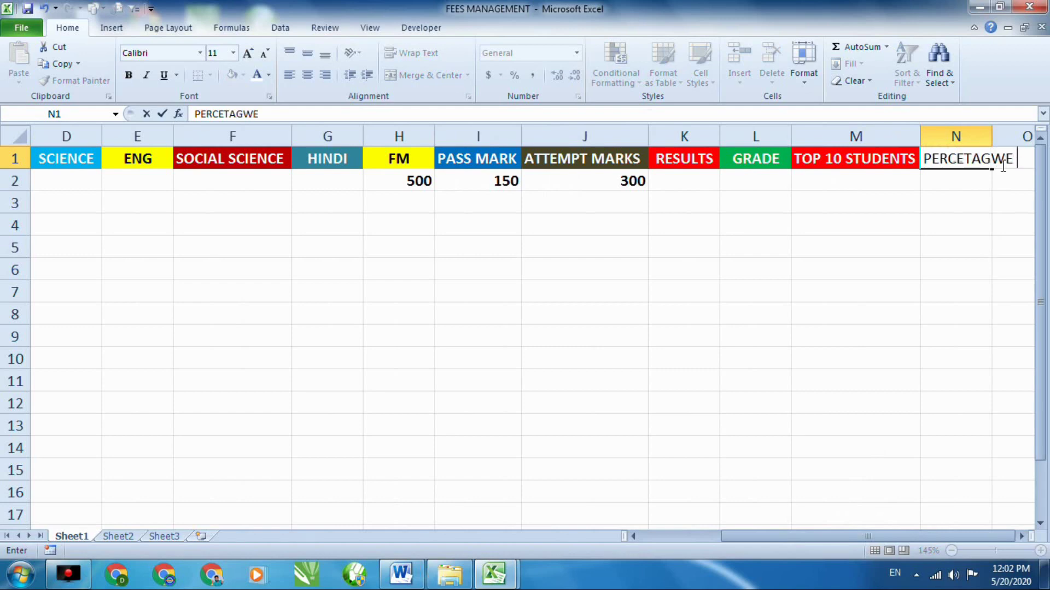
{"action": "key", "text": "BackSpace"}
{"action": "key", "text": "BackSpace"}
{"action": "key", "text": "BackSpace"}
{"action": "key", "text": "BackSpace"}
{"action": "key", "text": "BackSpace"}
{"action": "type", "text": "AGE"}
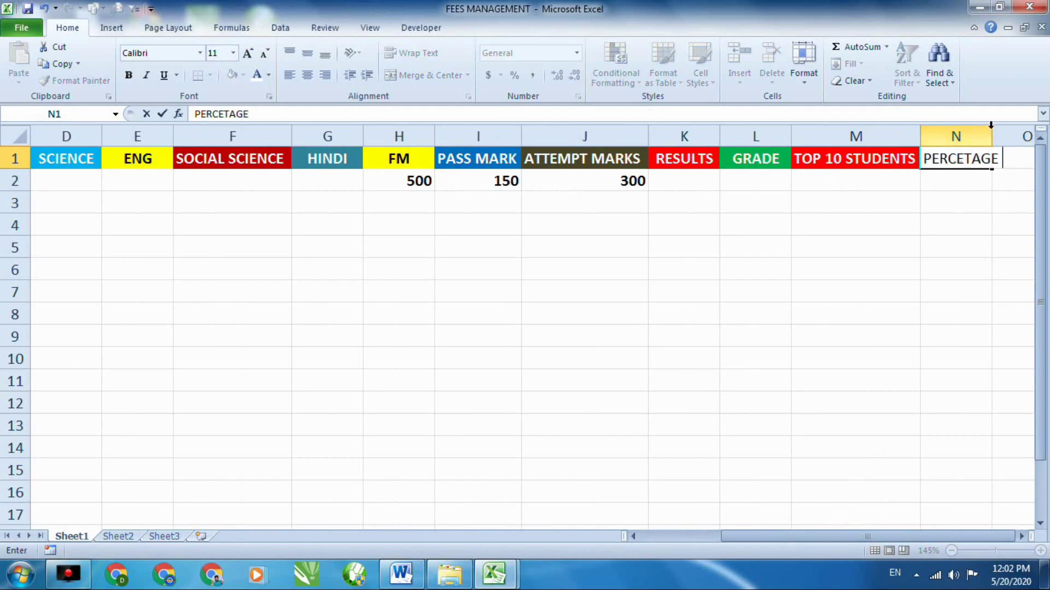
{"action": "left_click", "coordinate": [991, 125]}
Make the "PERCETAGE" heading in N1 bold with white text on a standard green fill
{"action": "left_click", "coordinate": [979, 158]}
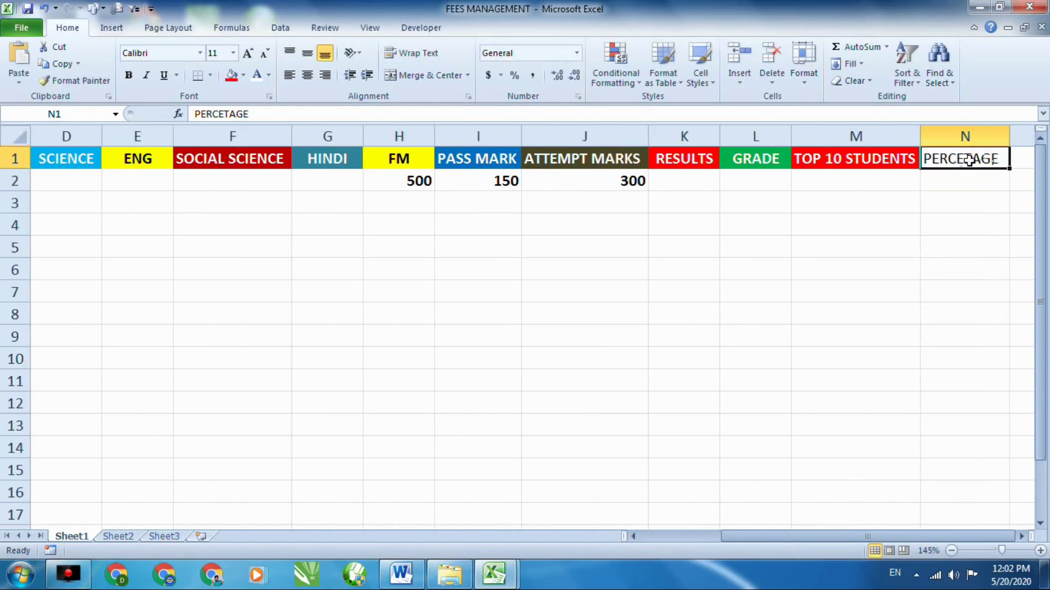
{"action": "left_click", "coordinate": [129, 76]}
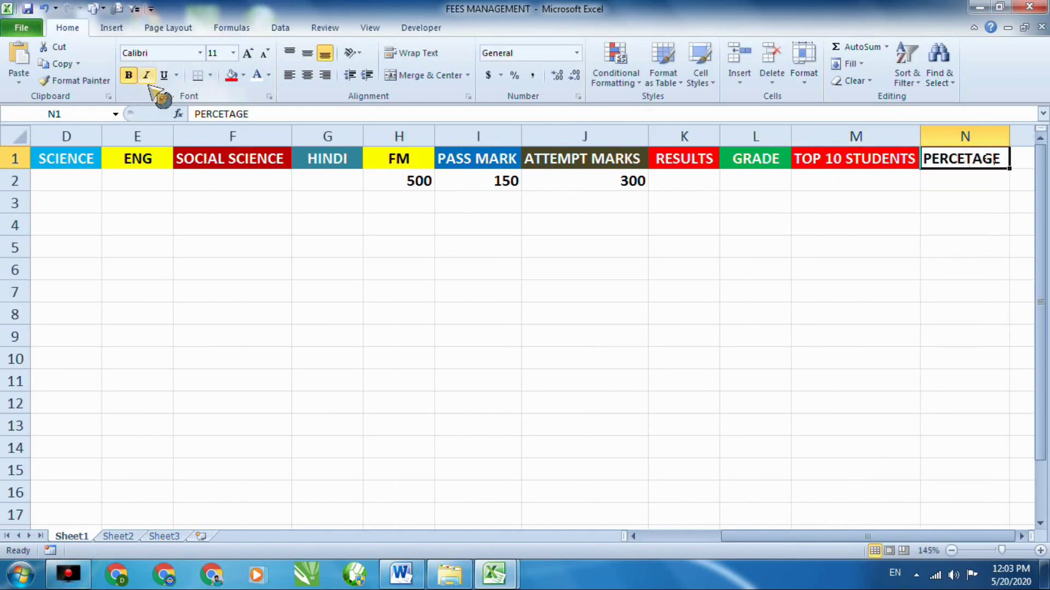
{"action": "left_click", "coordinate": [244, 75]}
{"action": "left_click", "coordinate": [293, 185]}
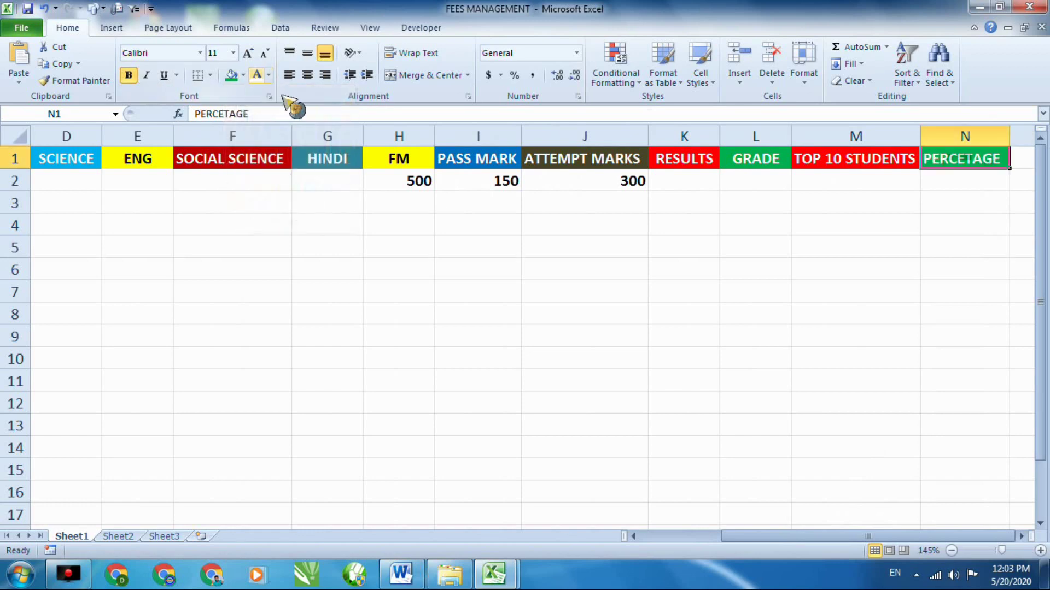
{"action": "left_click", "coordinate": [514, 234]}
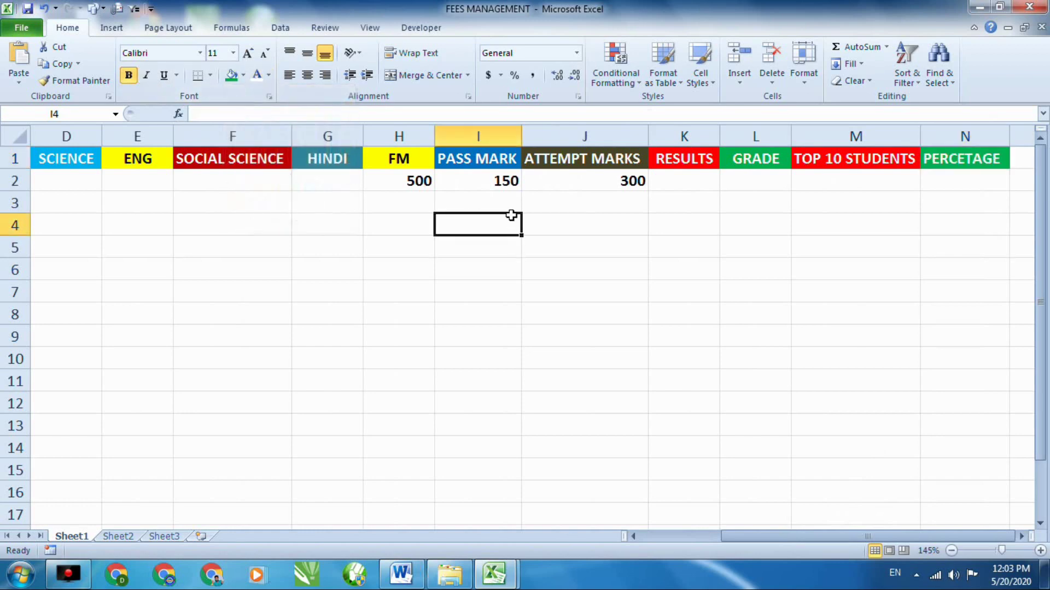
{"action": "left_click_drag", "start_coordinate": [733, 538], "coordinate": [712, 540]}
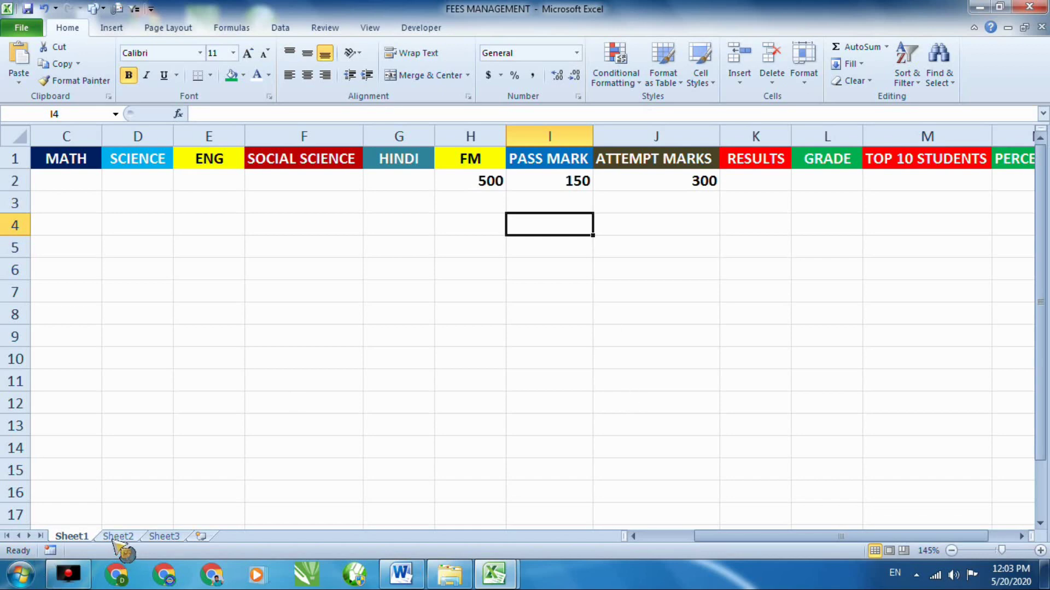
{"action": "left_click", "coordinate": [117, 537]}
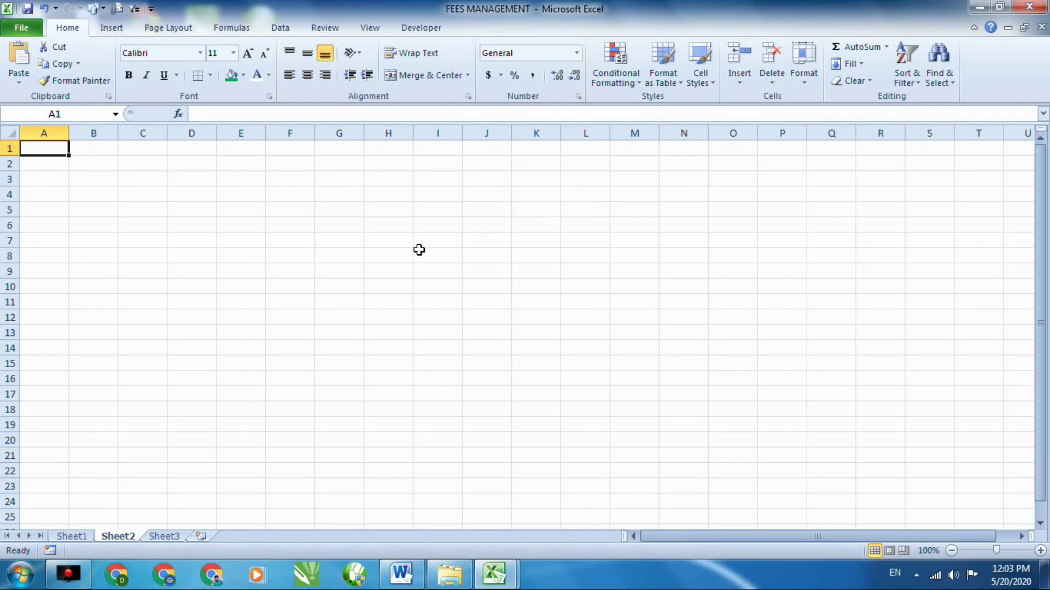
{"action": "left_click", "coordinate": [77, 536]}
{"action": "left_click", "coordinate": [416, 306]}
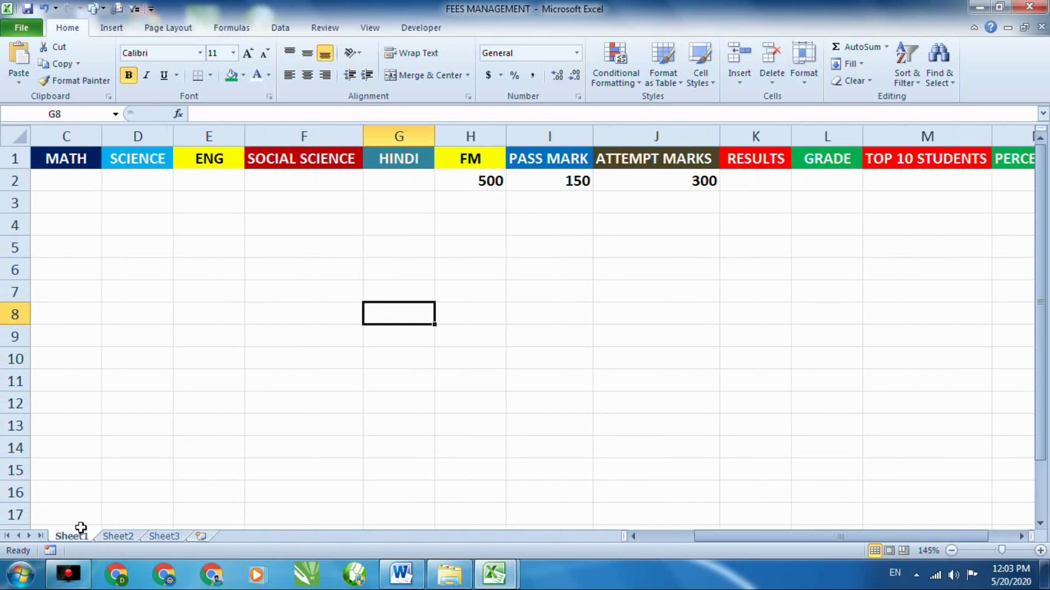
{"action": "left_click", "coordinate": [76, 170]}
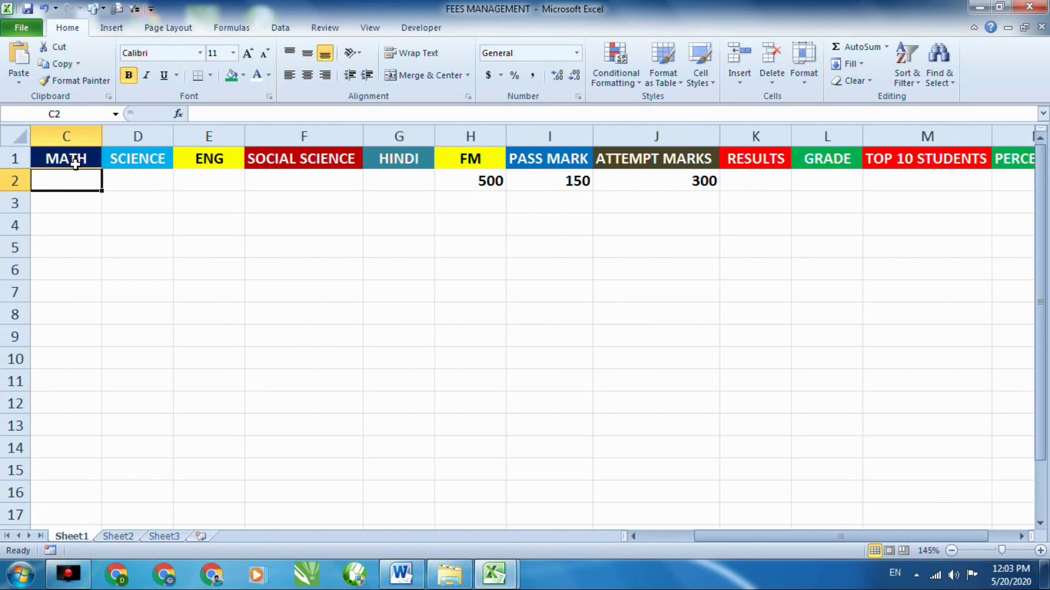
{"action": "left_click", "coordinate": [76, 164]}
Change the heading in cell B1 to "NAME OF STUDENTS" and autofit the width of column B
{"action": "left_click_drag", "start_coordinate": [704, 538], "coordinate": [651, 538]}
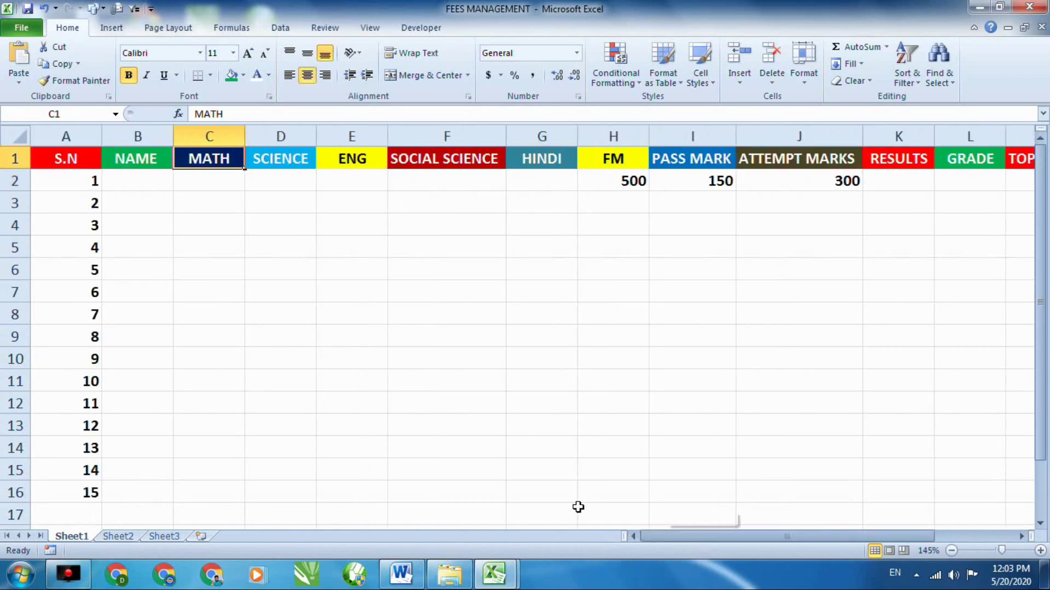
{"action": "left_click", "coordinate": [171, 162]}
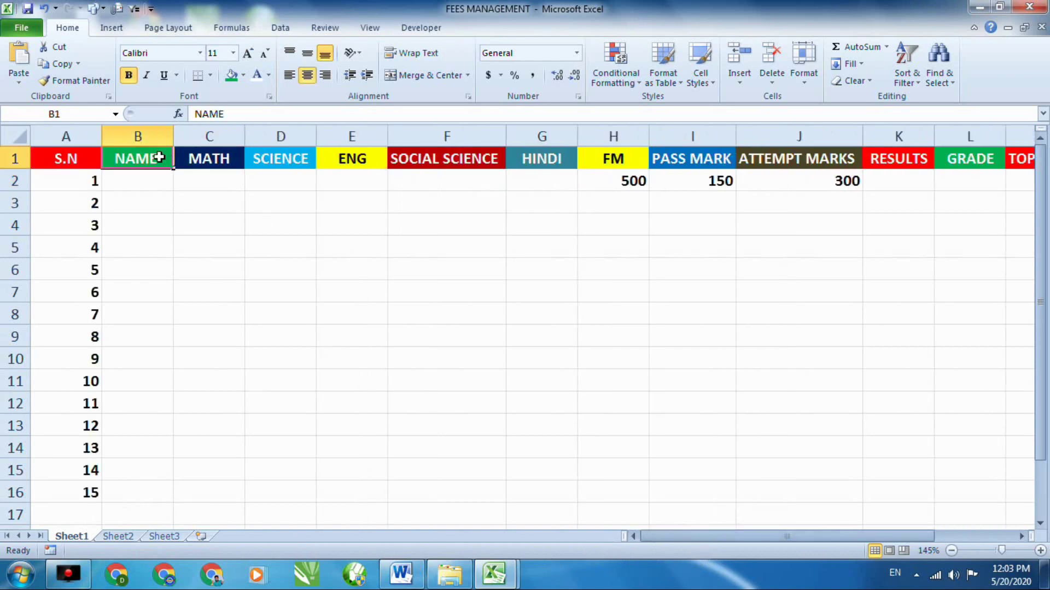
{"action": "double_click", "coordinate": [171, 162]}
{"action": "type", "text": "O"}
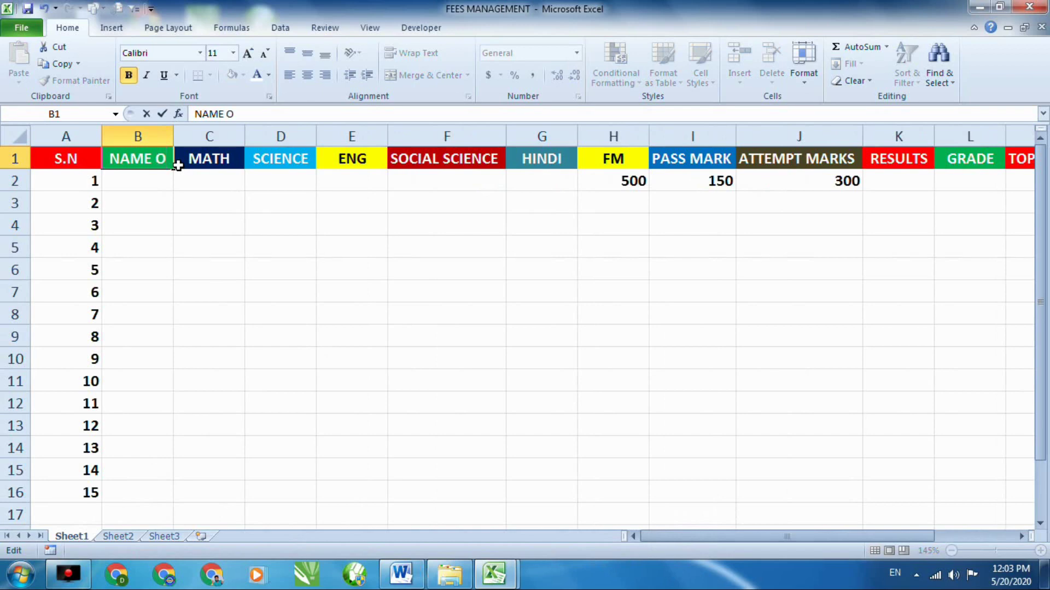
{"action": "type", "text": "F STUDENTS"}
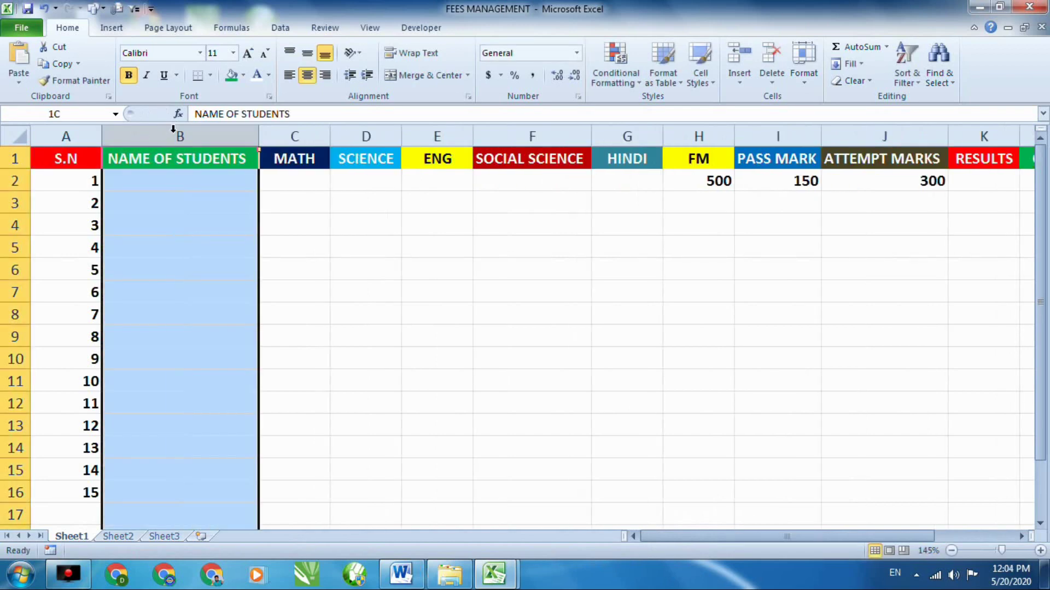
{"action": "left_click", "coordinate": [362, 225]}
Replace the "MATH" heading in cell C1 with "NBAME OF FATHER" and autofit the width of column C
{"action": "left_click", "coordinate": [314, 160]}
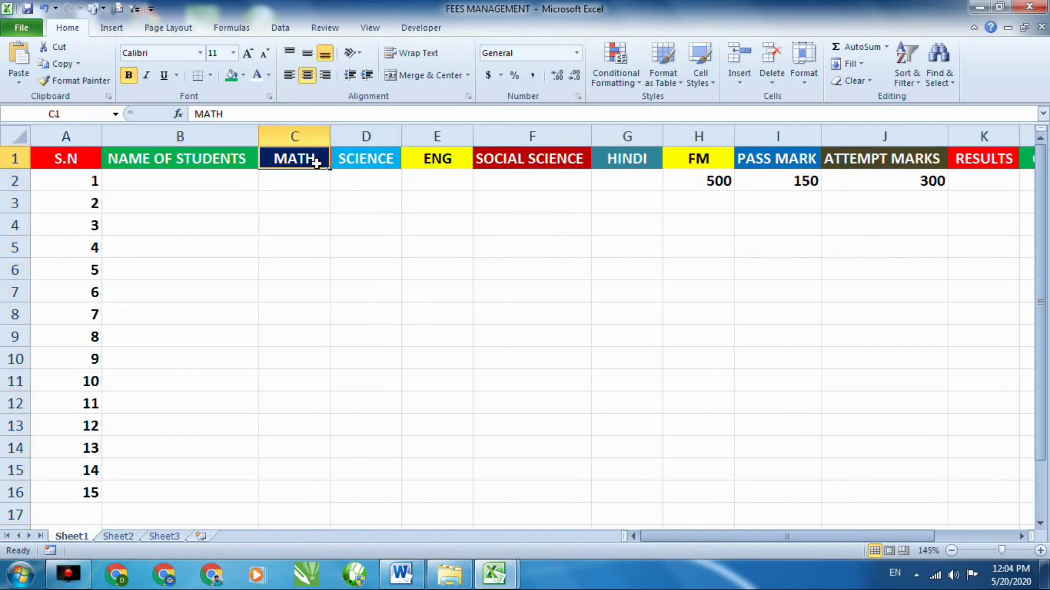
{"action": "key", "text": "BackSpace"}
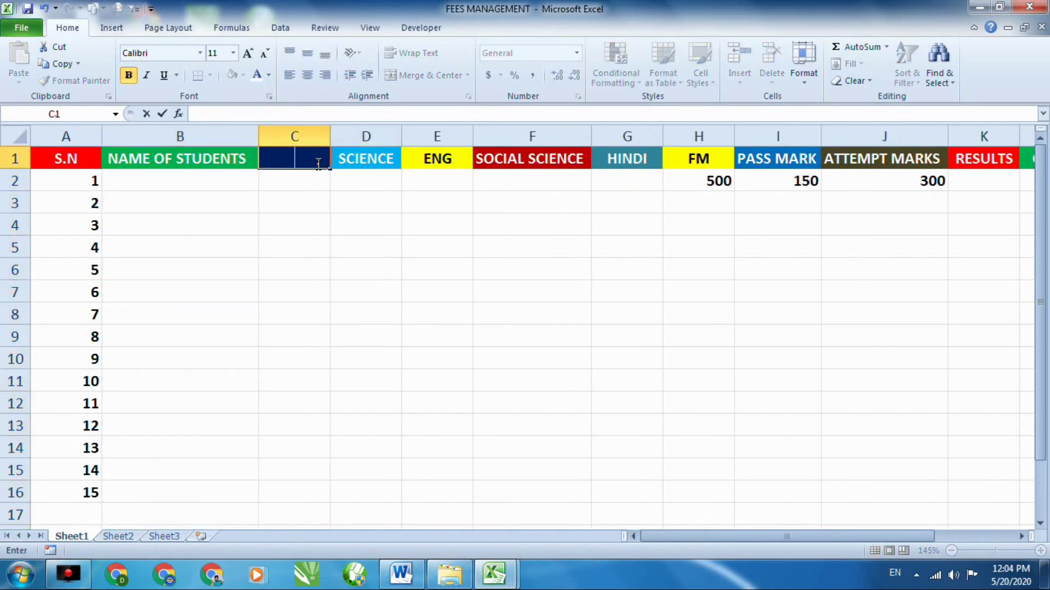
{"action": "type", "text": "FATHER"}
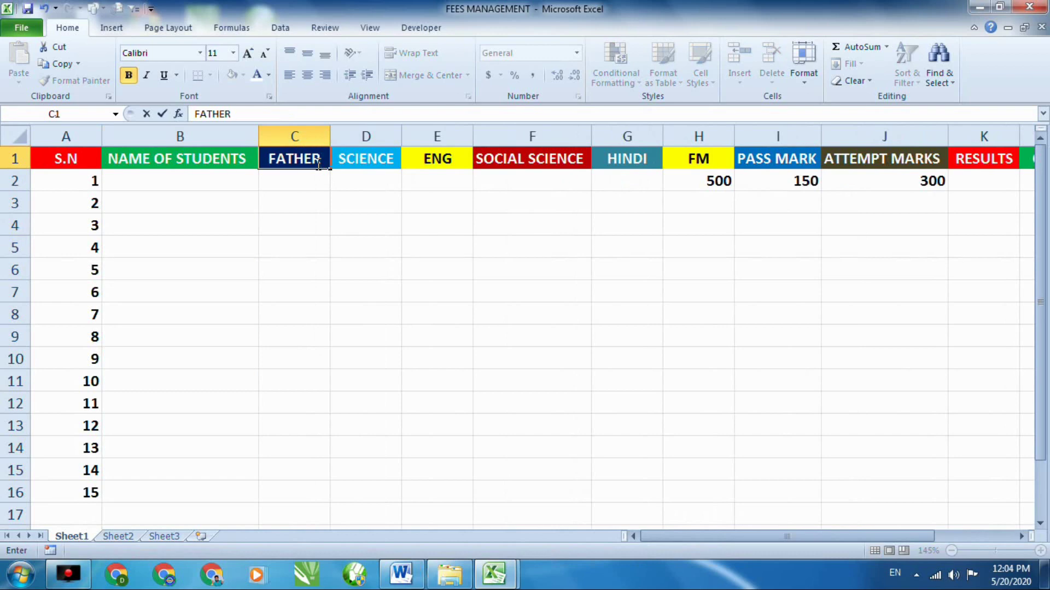
{"action": "type", "text": ";S NAME"}
{"action": "key", "text": "BackSpace"}
{"action": "key", "text": "BackSpace"}
{"action": "key", "text": "BackSpace"}
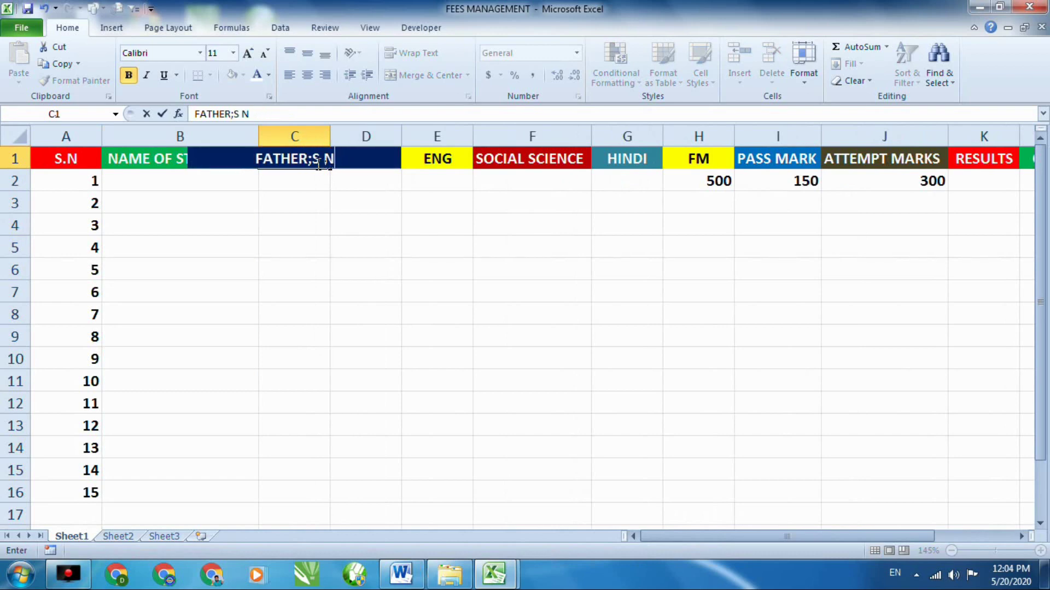
{"action": "key", "text": "BackSpace"}
{"action": "key", "text": "BackSpace"}
{"action": "key", "text": "BackSpace"}
{"action": "key", "text": "BackSpace"}
{"action": "key", "text": "BackSpace"}
{"action": "key", "text": "BackSpace"}
{"action": "key", "text": "BackSpace"}
{"action": "key", "text": "BackSpace"}
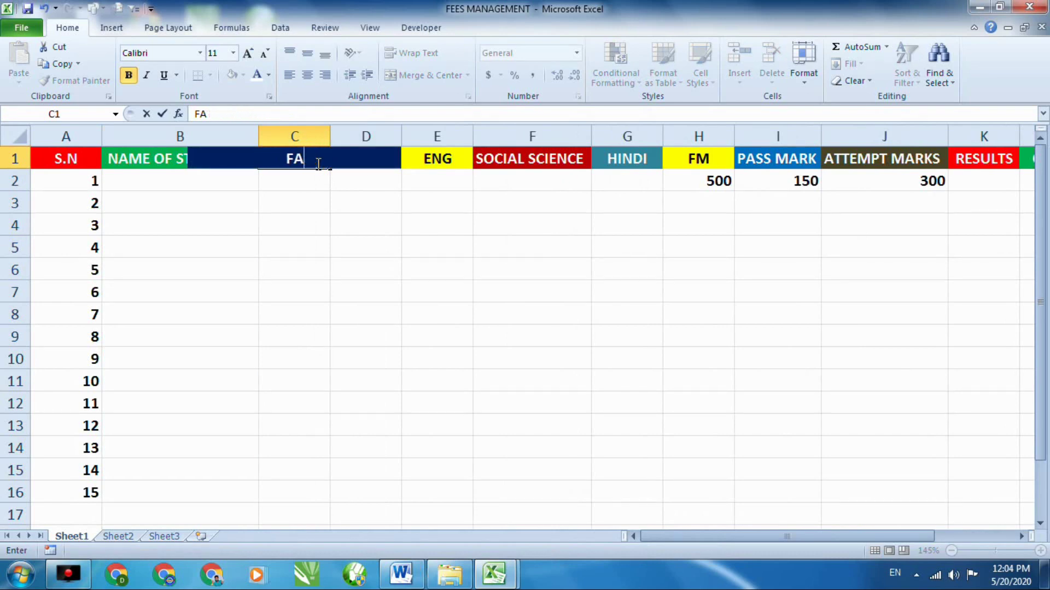
{"action": "key", "text": "BackSpace"}
{"action": "key", "text": "BackSpace"}
{"action": "type", "text": "NBAME OF TH"}
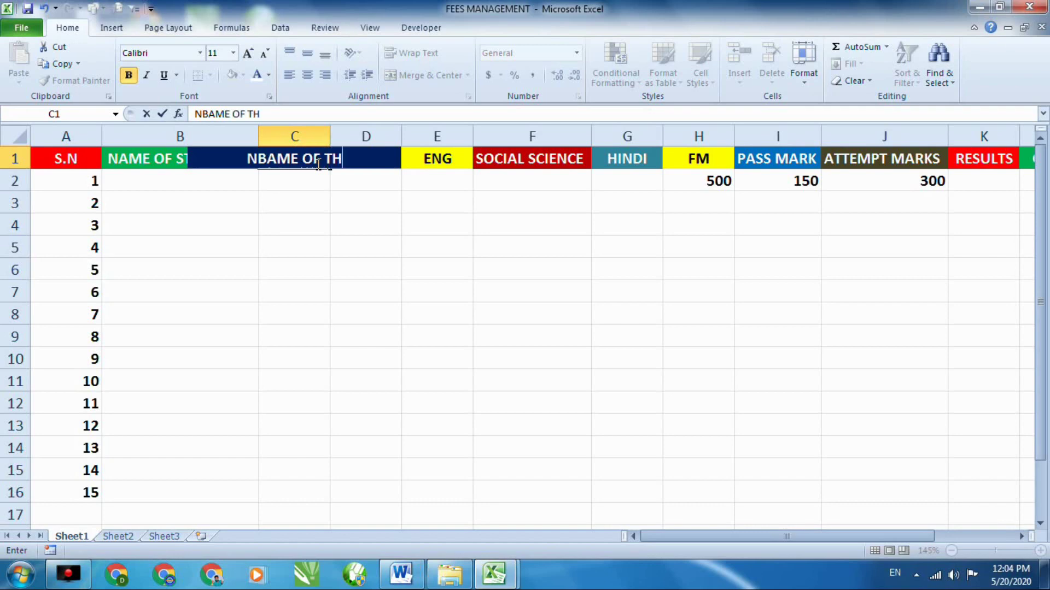
{"action": "key", "text": "BackSpace"}
{"action": "key", "text": "BackSpace"}
{"action": "key", "text": "BackSpace"}
{"action": "type", "text": "THE FATHER"}
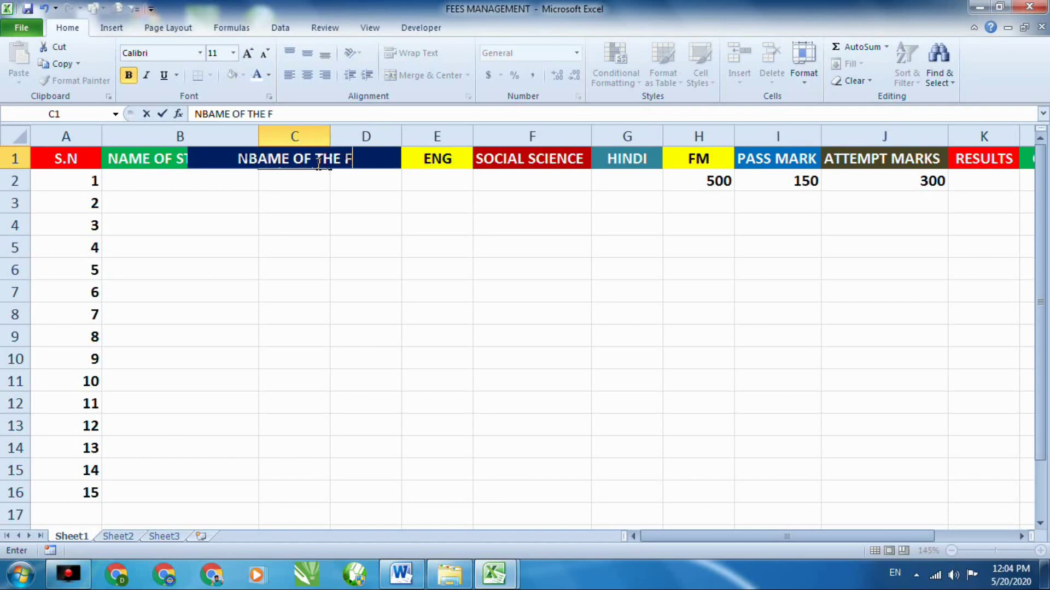
{"action": "key", "text": "BackSpace"}
{"action": "key", "text": "BackSpace"}
{"action": "key", "text": "BackSpace"}
{"action": "key", "text": "BackSpace"}
{"action": "key", "text": "BackSpace"}
{"action": "key", "text": "BackSpace"}
{"action": "key", "text": "BackSpace"}
{"action": "key", "text": "BackSpace"}
{"action": "key", "text": "BackSpace"}
{"action": "key", "text": "BackSpace"}
{"action": "key", "text": "BackSpace"}
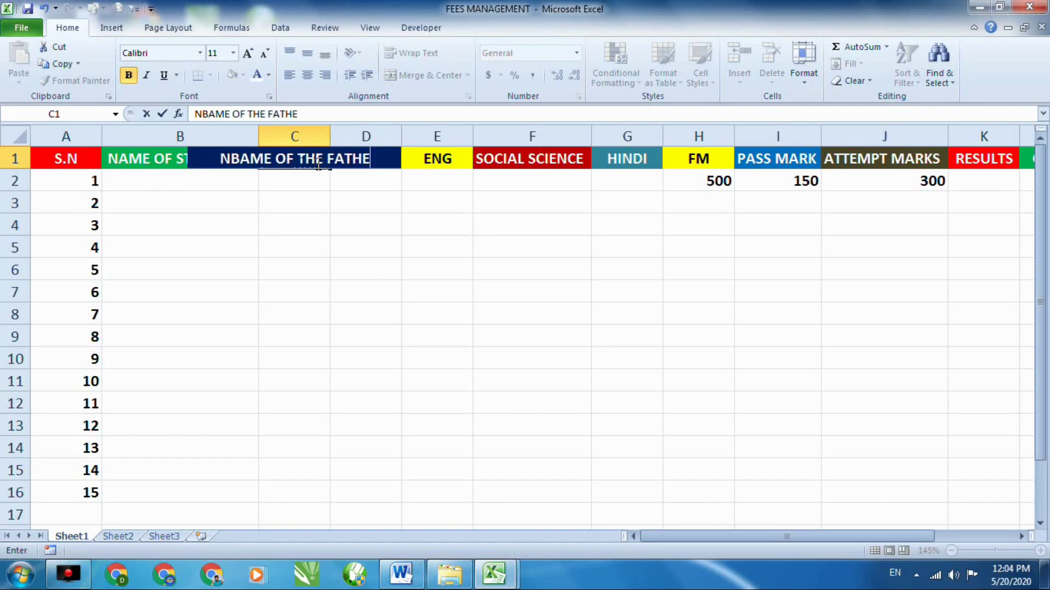
{"action": "type", "text": "FATHER"}
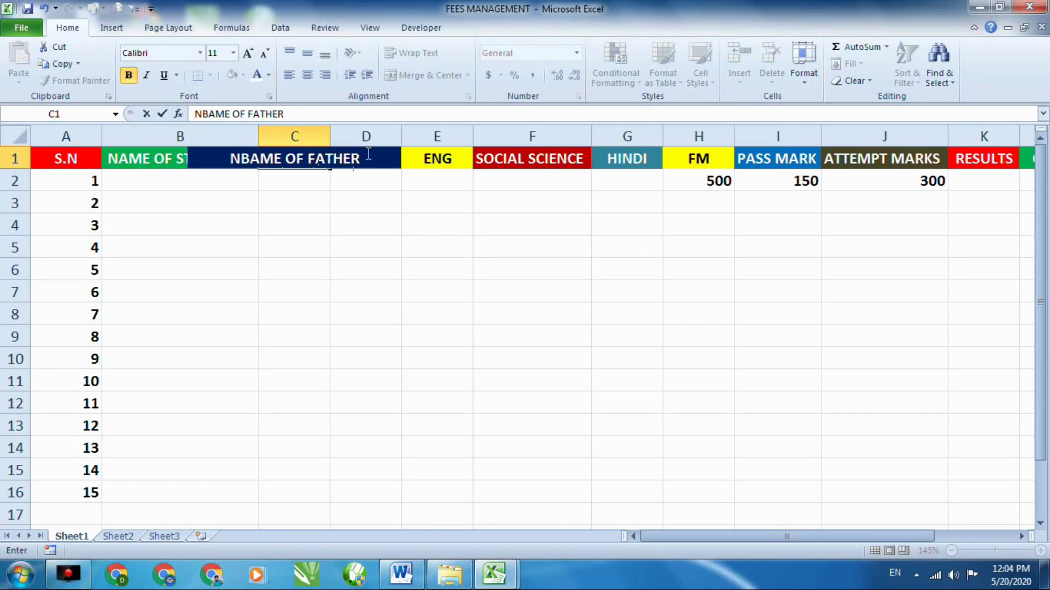
{"action": "left_click", "coordinate": [325, 135]}
{"action": "double_click", "coordinate": [330, 136]}
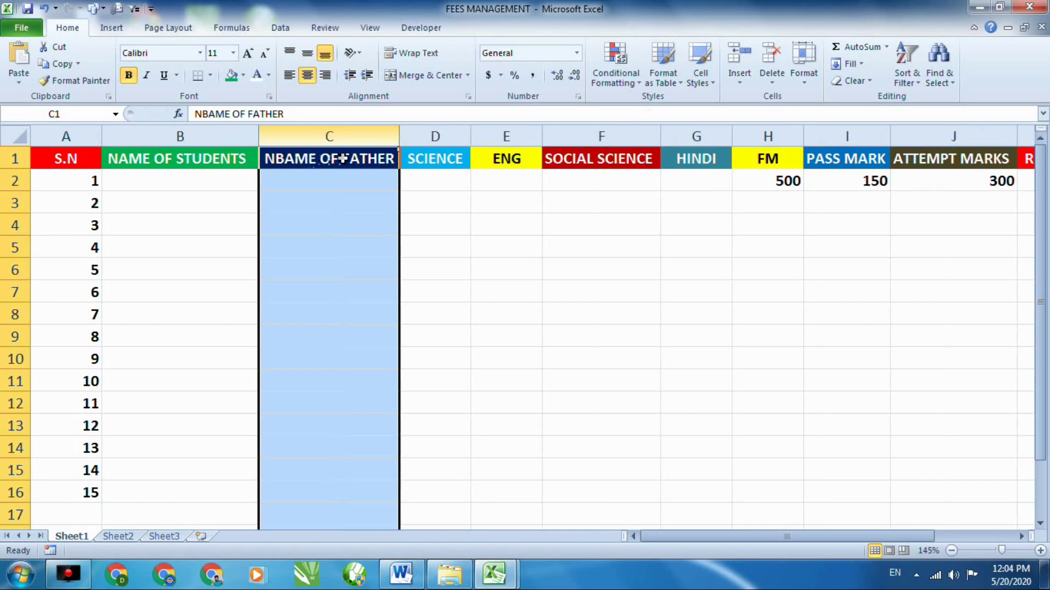
Replace the "SCIENCE" heading in cell D1 with "NAME OF MOTHER" and autofit the width of column D
{"action": "left_click", "coordinate": [416, 162]}
{"action": "type", "text": "NAME OF MOTHGE"}
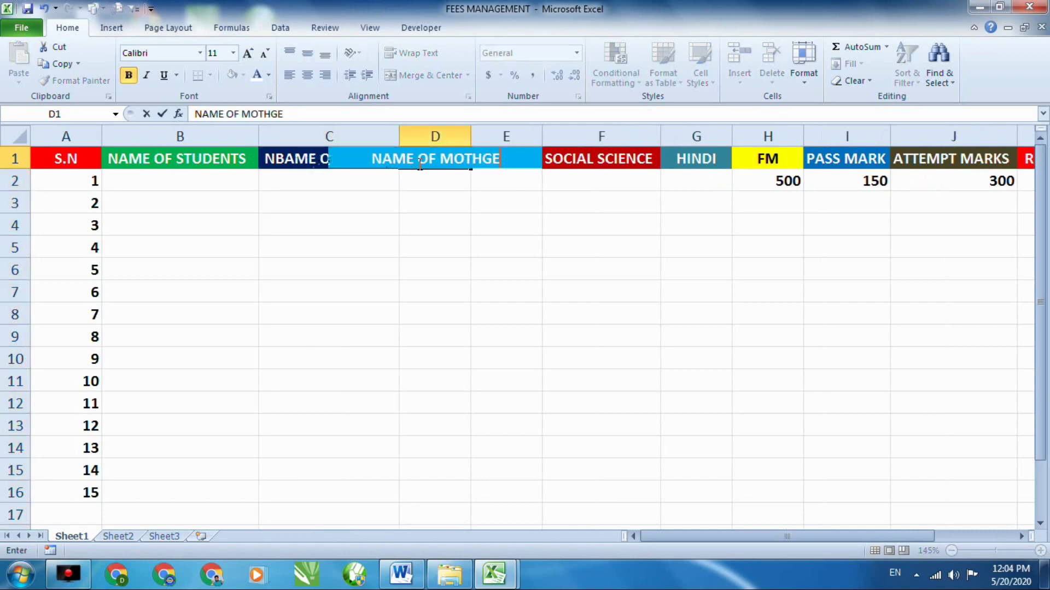
{"action": "key", "text": "BackSpace"}
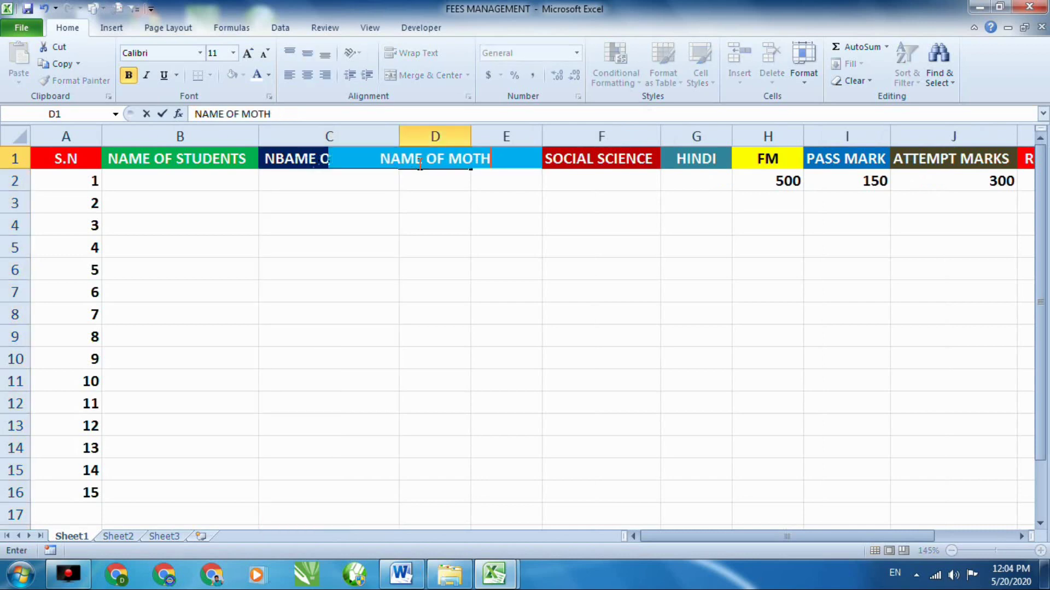
{"action": "type", "text": "ER"}
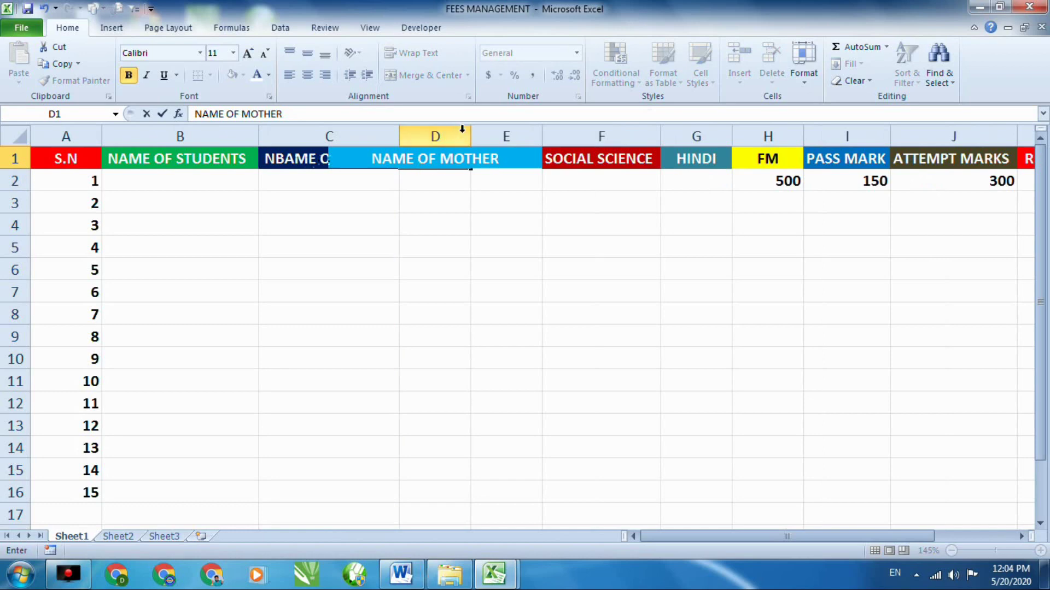
{"action": "left_click", "coordinate": [466, 131]}
{"action": "double_click", "coordinate": [470, 131]}
{"action": "left_click", "coordinate": [679, 212]}
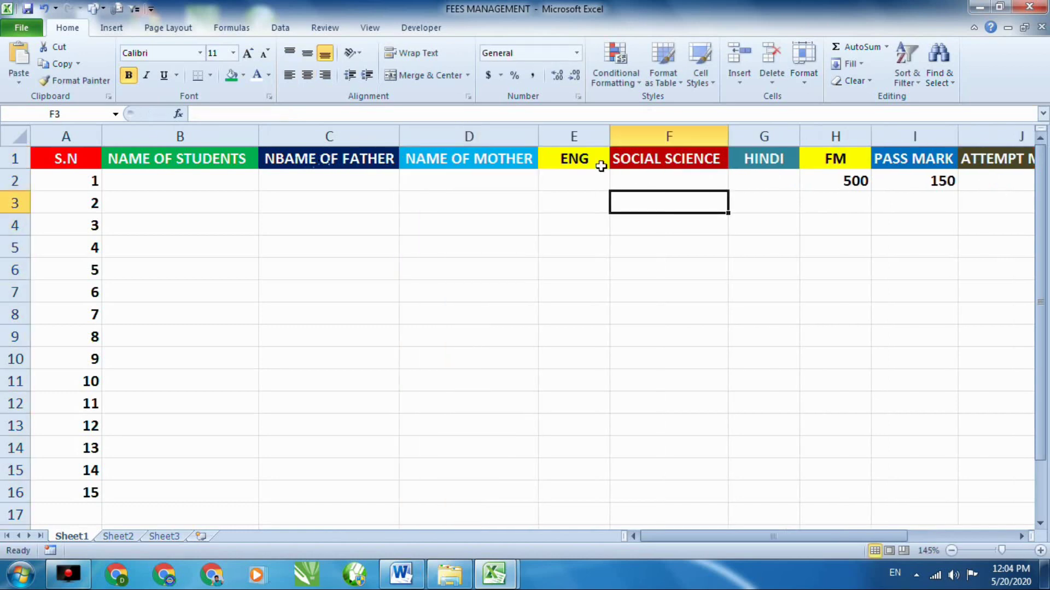
Replace the "ENG" heading in cell E1 with "ADMISSION DATE" and autofit the width of column E
{"action": "left_click", "coordinate": [593, 159]}
{"action": "type", "text": "ADMISSION DATE"}
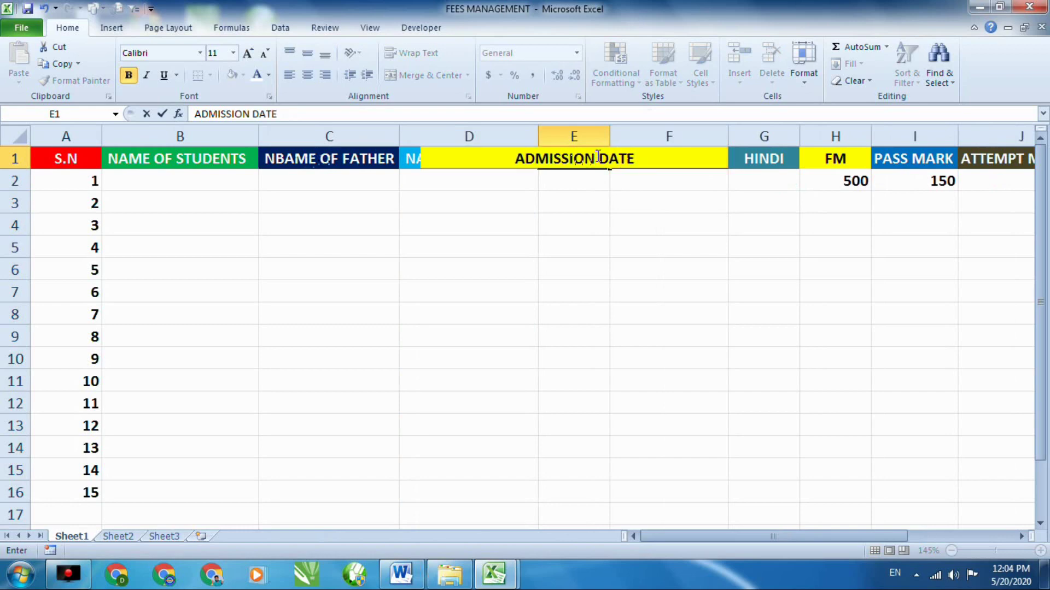
{"action": "left_click", "coordinate": [605, 131]}
{"action": "double_click", "coordinate": [609, 131]}
{"action": "left_click", "coordinate": [716, 200]}
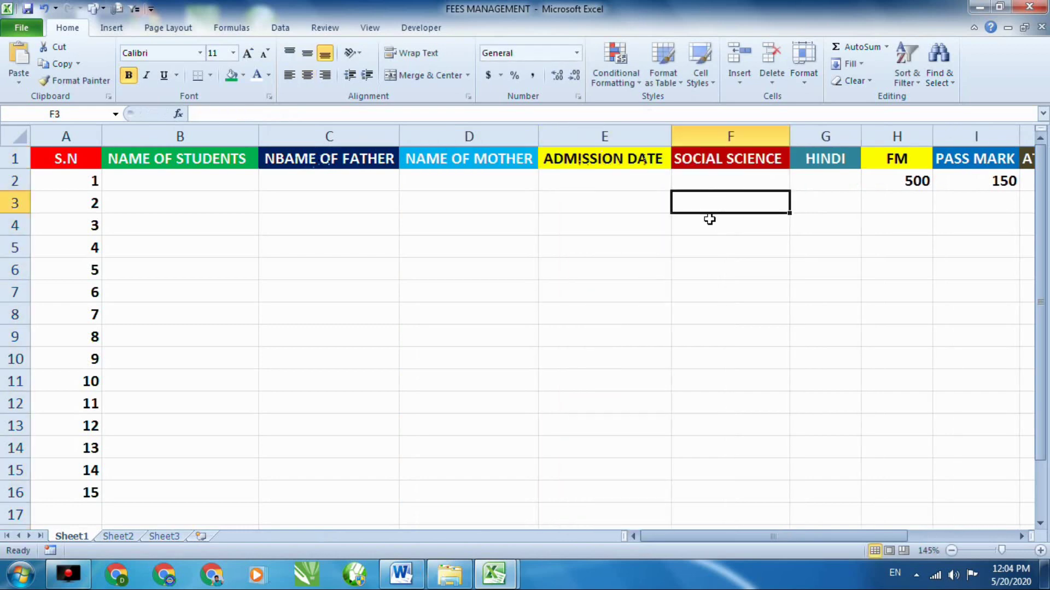
Replace the "SOCIAL SCIENCE" heading in cell F1 with "DISCOUNT" and center it in the cell
{"action": "left_click", "coordinate": [715, 163]}
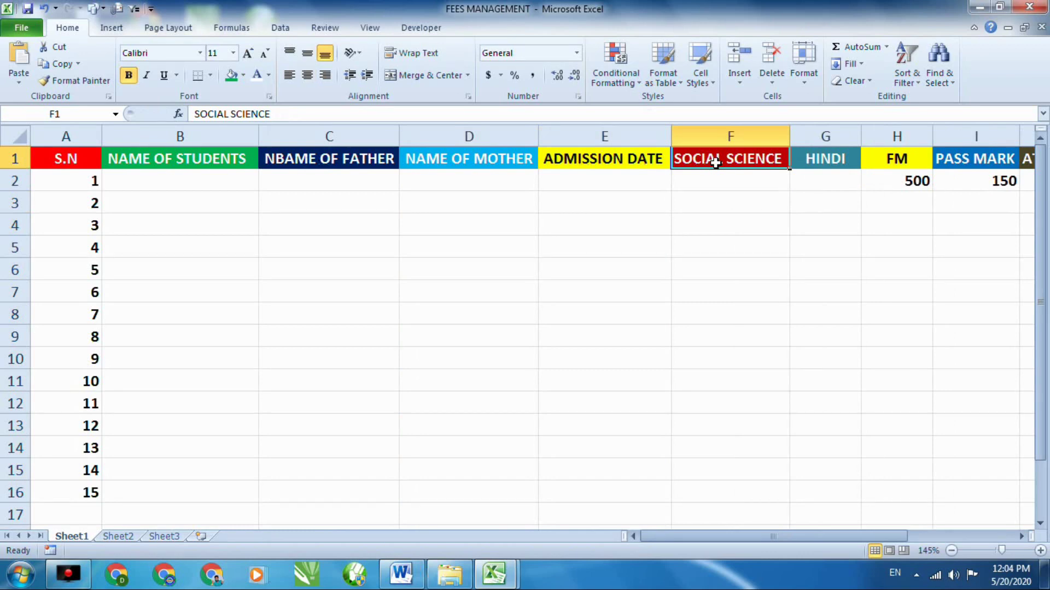
{"action": "type", "text": "DISCOUNT"}
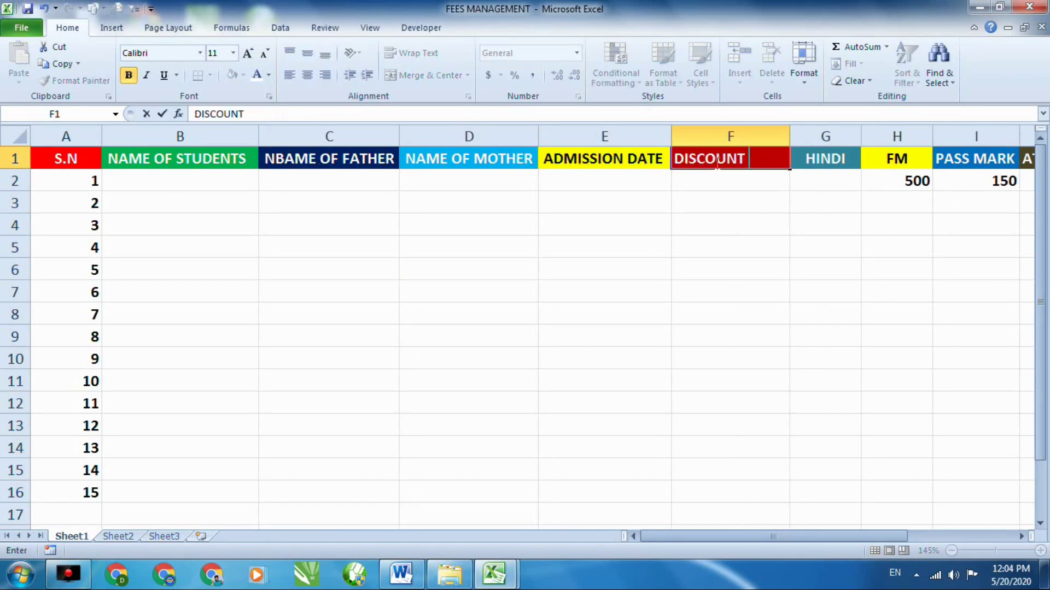
{"action": "left_click", "coordinate": [810, 186]}
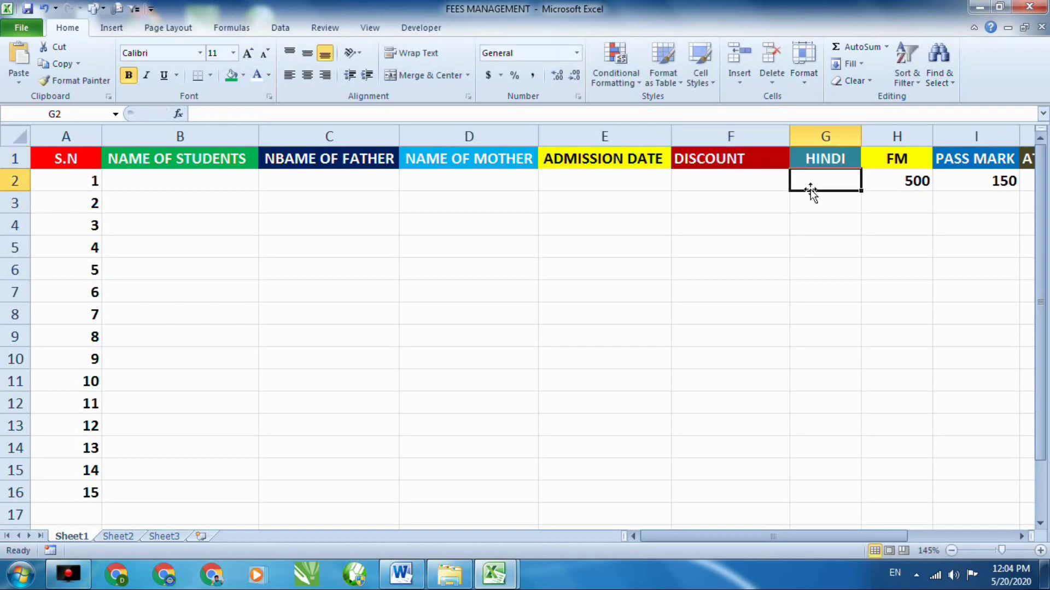
{"action": "left_click", "coordinate": [727, 151]}
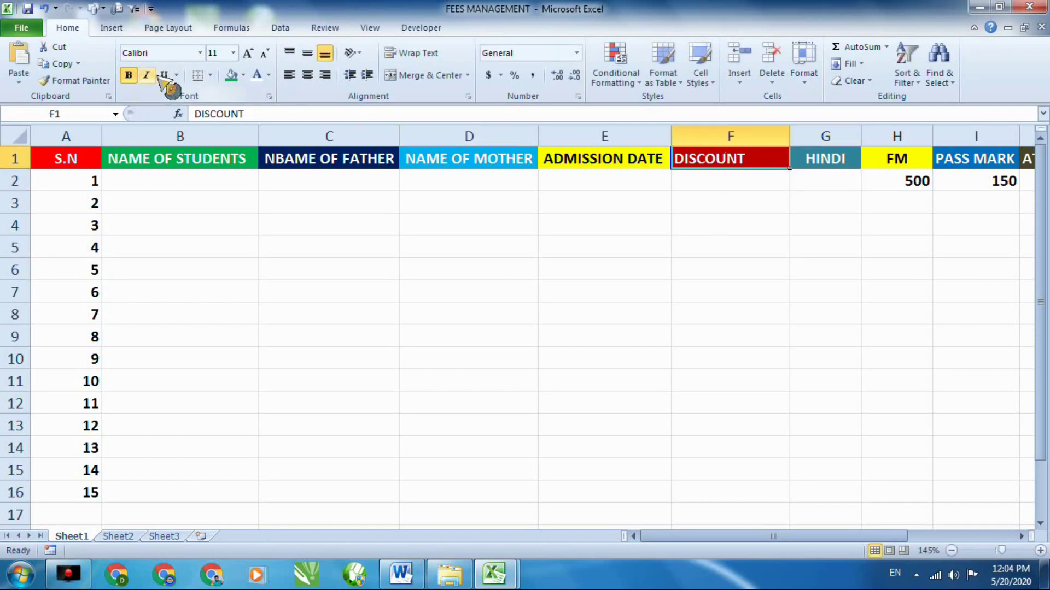
{"action": "left_click", "coordinate": [308, 75]}
{"action": "left_click", "coordinate": [705, 249]}
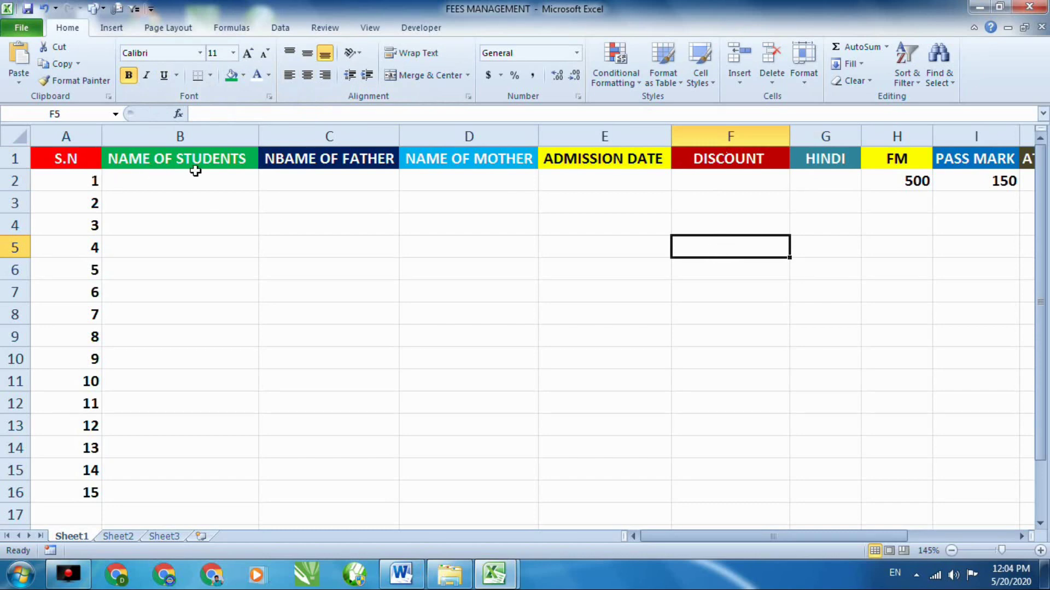
Correct the misspelled heading in cell C1 to "NAME OF FATHER"
{"action": "double_click", "coordinate": [275, 159]}
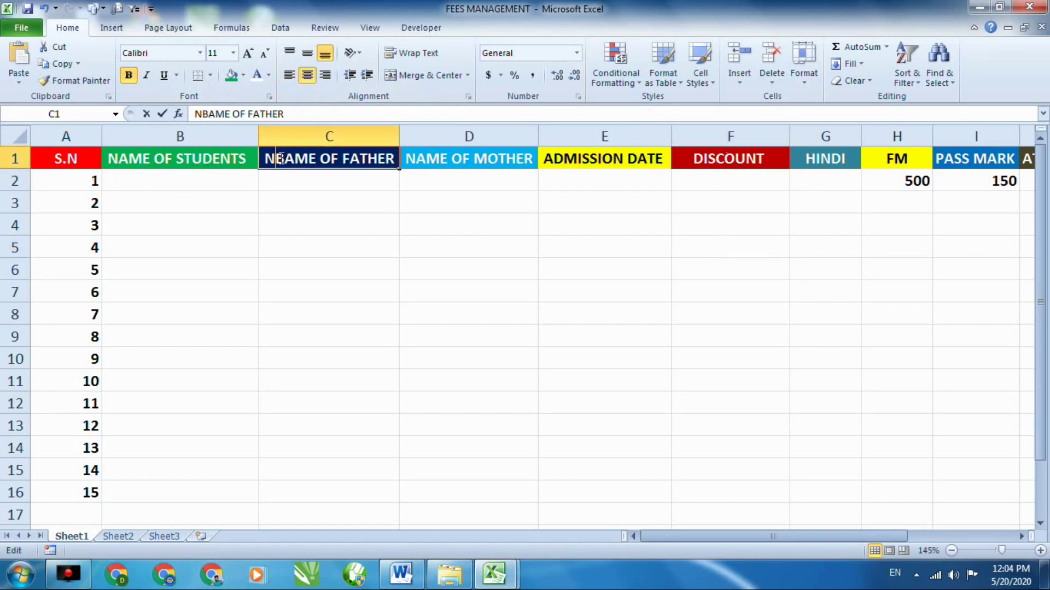
{"action": "key", "text": "BackSpace"}
{"action": "left_click", "coordinate": [438, 201]}
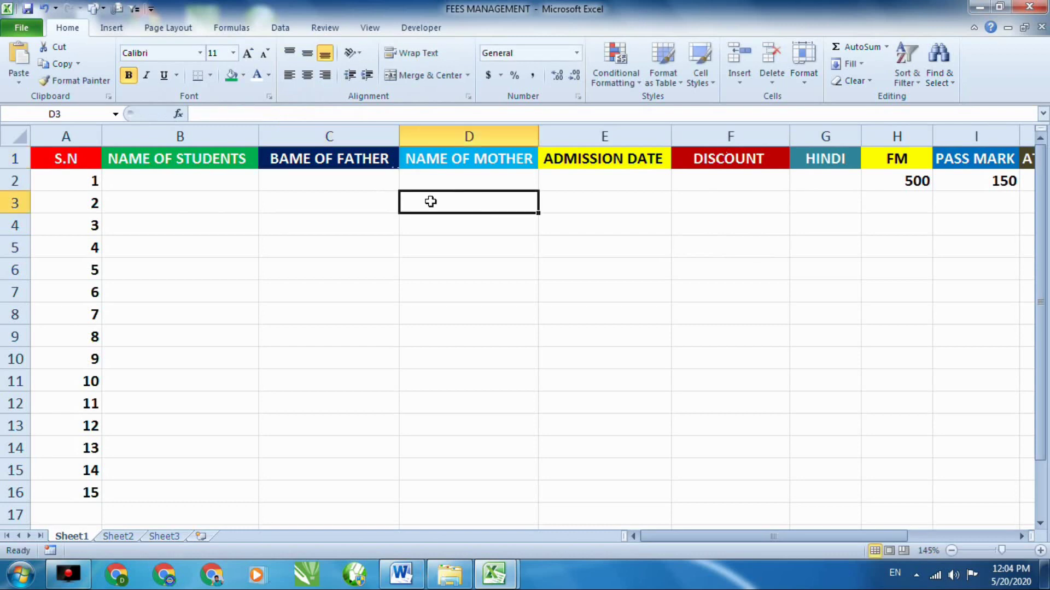
{"action": "left_click", "coordinate": [285, 159]}
{"action": "double_click", "coordinate": [279, 159]}
{"action": "key", "text": "BackSpace"}
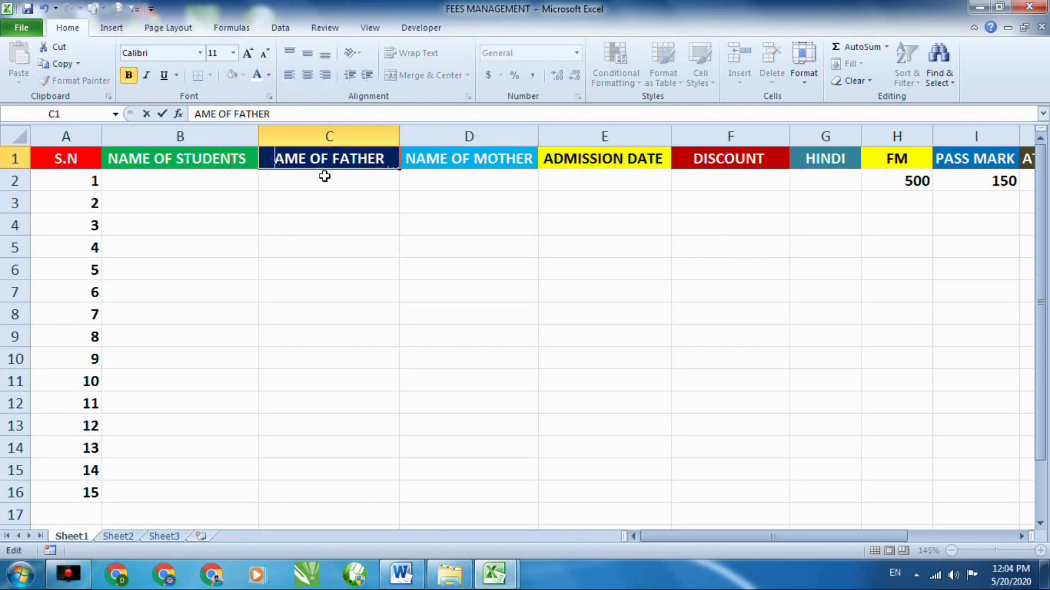
{"action": "type", "text": "N"}
{"action": "left_click", "coordinate": [564, 223]}
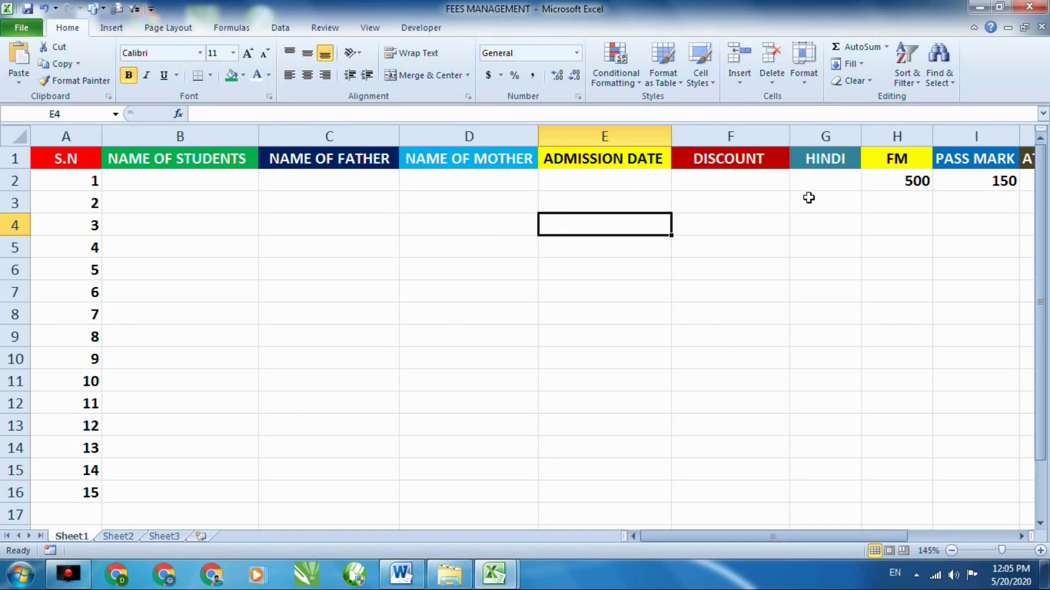
Replace the "HINDI" heading in cell G1 with "PAID"
{"action": "left_click", "coordinate": [778, 164]}
{"action": "left_click", "coordinate": [830, 164]}
{"action": "double_click", "coordinate": [830, 164]}
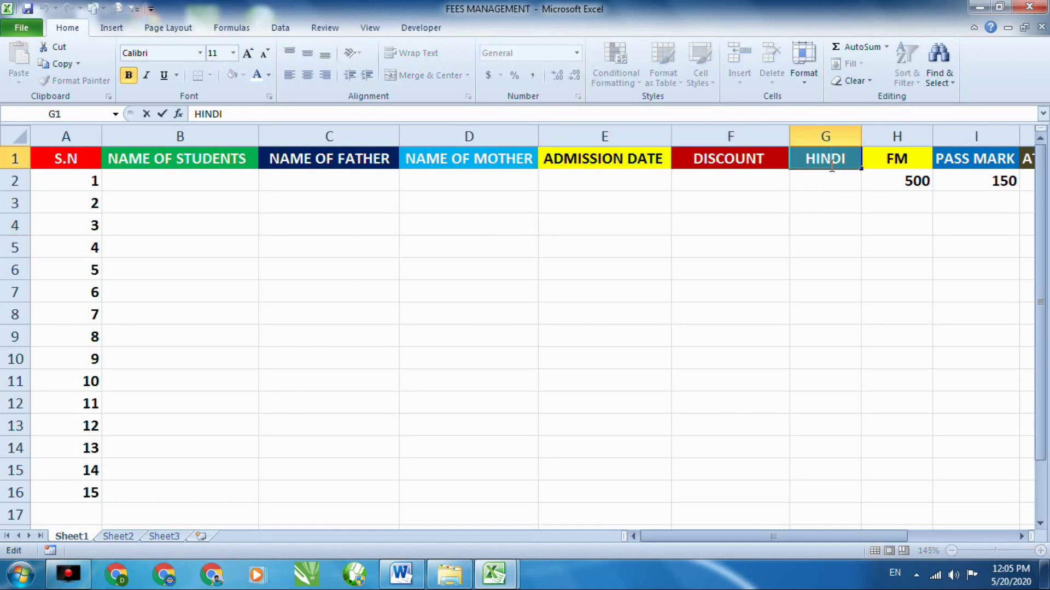
{"action": "key", "text": "BackSpace"}
{"action": "key", "text": "BackSpace"}
{"action": "key", "text": "BackSpace"}
{"action": "key", "text": "BackSpace"}
{"action": "key", "text": "Delete"}
{"action": "type", "text": "PAI"}
{"action": "type", "text": "D"}
Replace the "FM" heading in cell H1 with "DUES" and clear the value beneath it in H2
{"action": "left_click", "coordinate": [907, 161]}
{"action": "type", "text": "DU"}
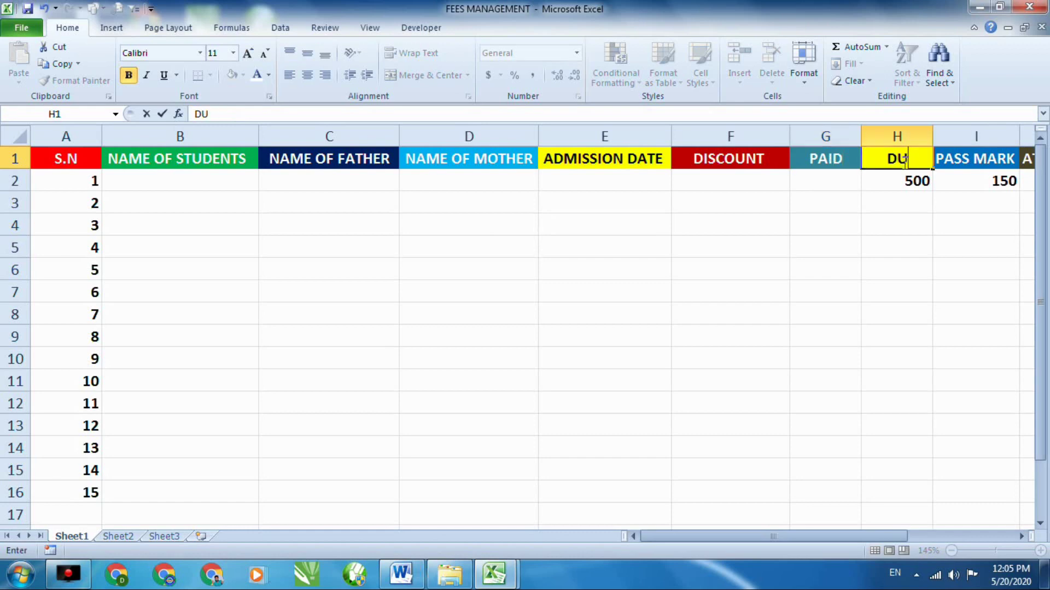
{"action": "type", "text": "ES"}
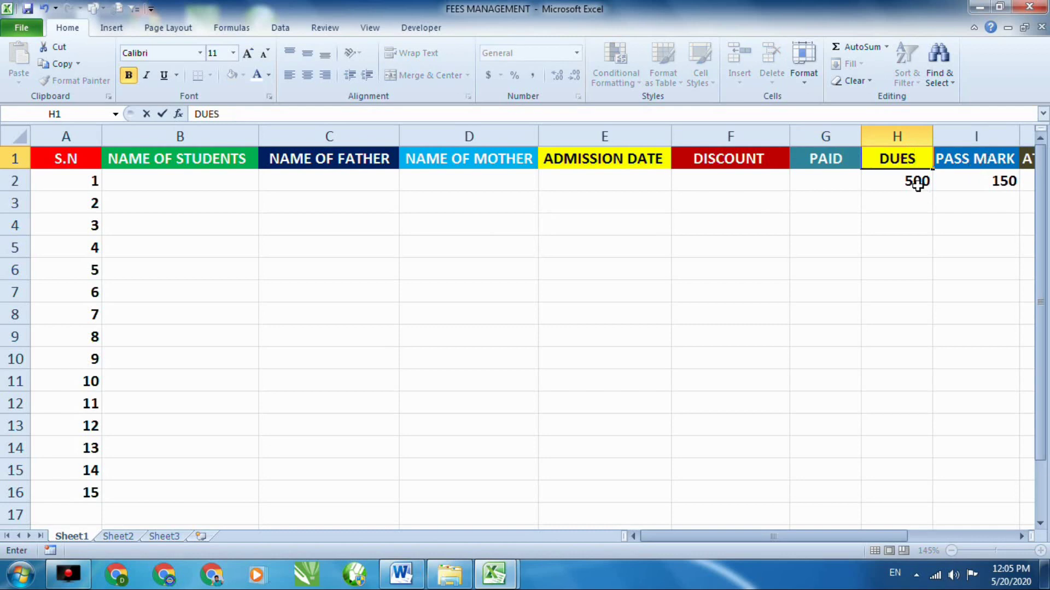
{"action": "left_click", "coordinate": [917, 183]}
{"action": "key", "text": "Delete"}
Replace the "PASS MARK" heading in cell I1 with "PAID DATE"
{"action": "left_click", "coordinate": [999, 177]}
{"action": "left_click", "coordinate": [970, 148]}
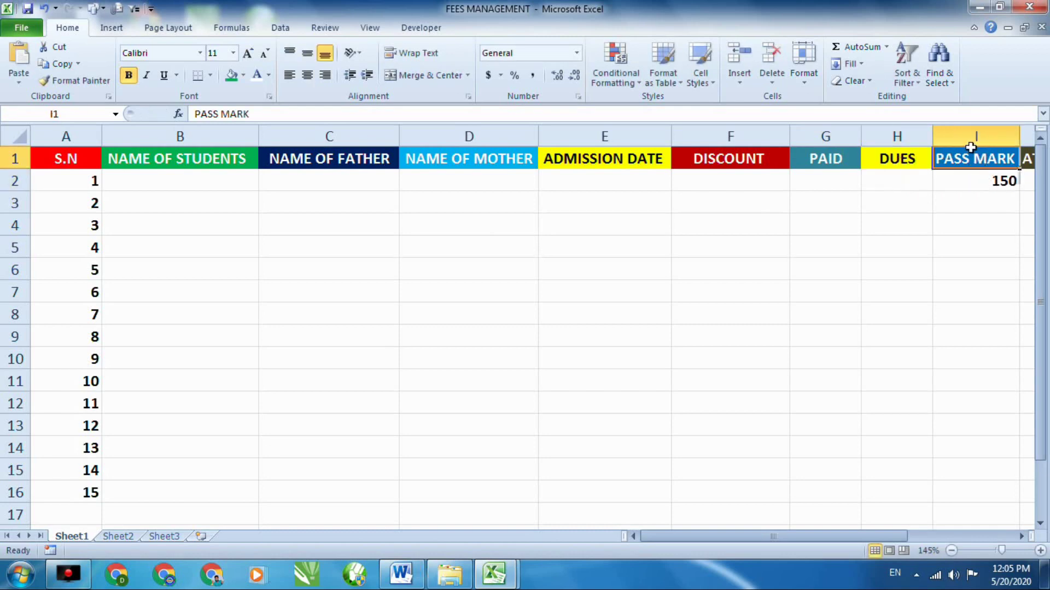
{"action": "key", "text": "BackSpace"}
{"action": "type", "text": "PAID DATE"}
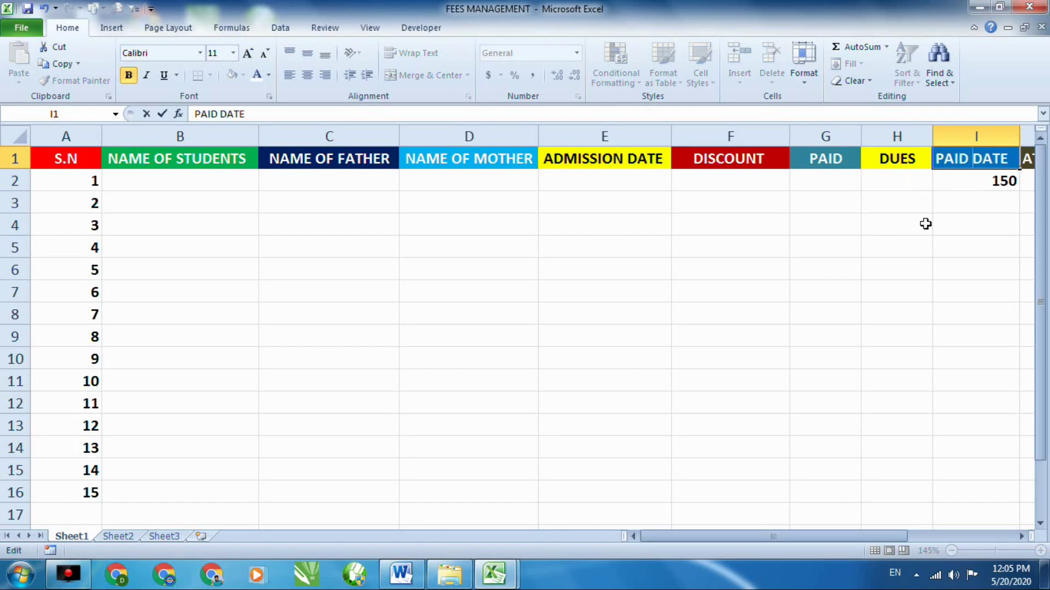
{"action": "left_click", "coordinate": [871, 300]}
{"action": "scroll", "coordinate": [870, 300], "scroll_direction": "right", "scroll_amount": 3}
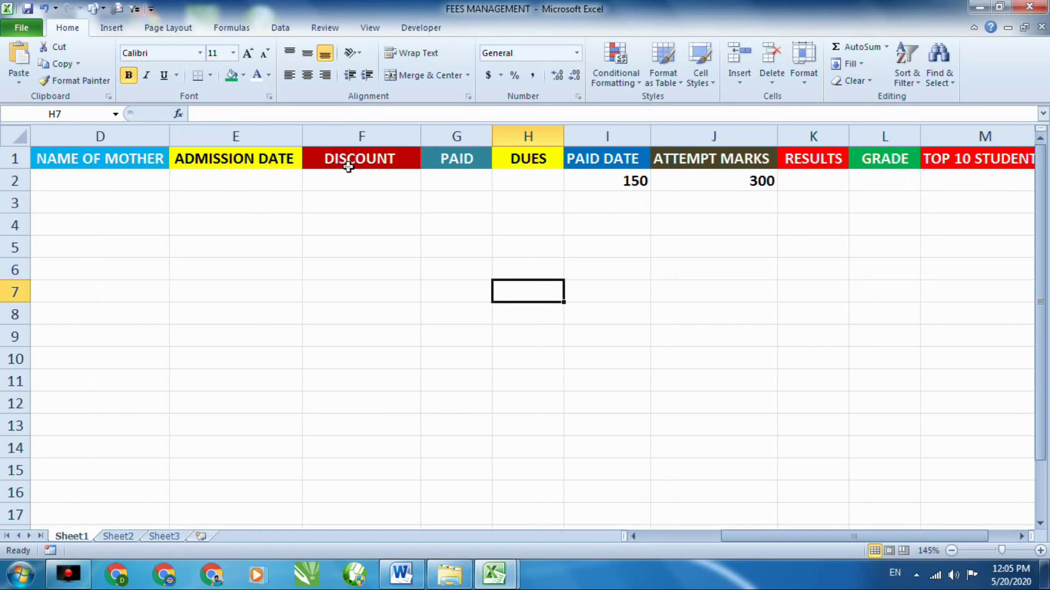
Replace the "ATTEMPT MARKS" heading in cell J1 with "TOTAL PAID"
{"action": "left_click", "coordinate": [546, 160]}
{"action": "left_click", "coordinate": [575, 160]}
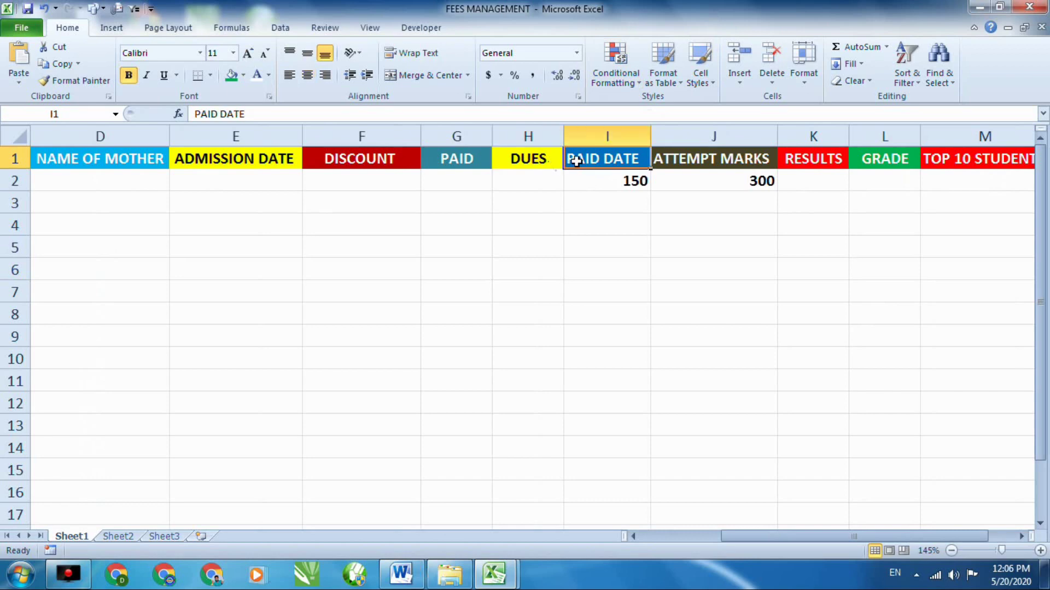
{"action": "double_click", "coordinate": [700, 159]}
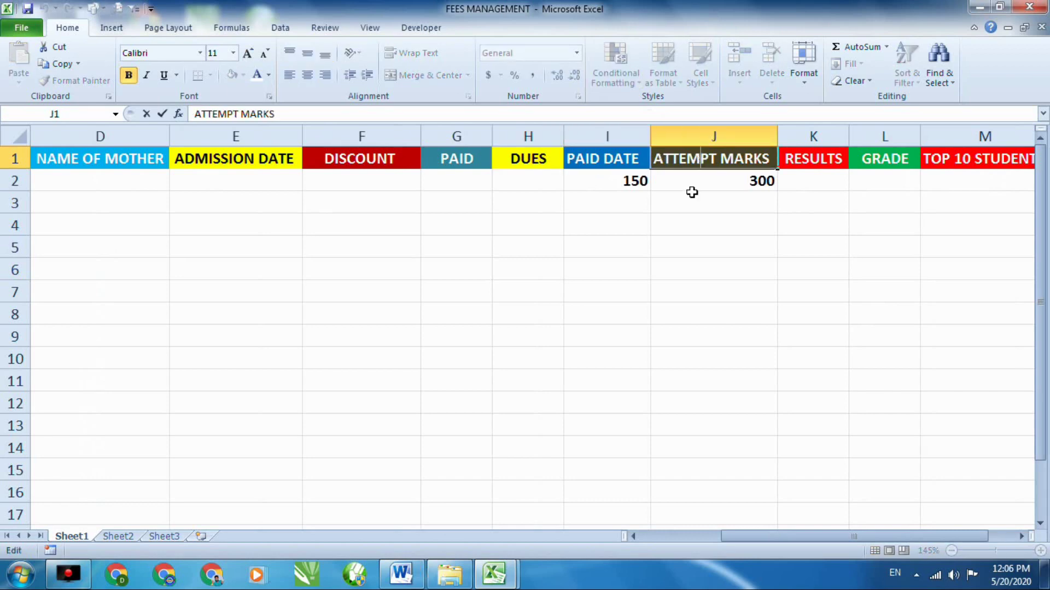
{"action": "key", "text": "Delete"}
{"action": "key", "text": "BackSpace"}
{"action": "key", "text": "BackSpace"}
{"action": "key", "text": "BackSpace"}
{"action": "key", "text": "BackSpace"}
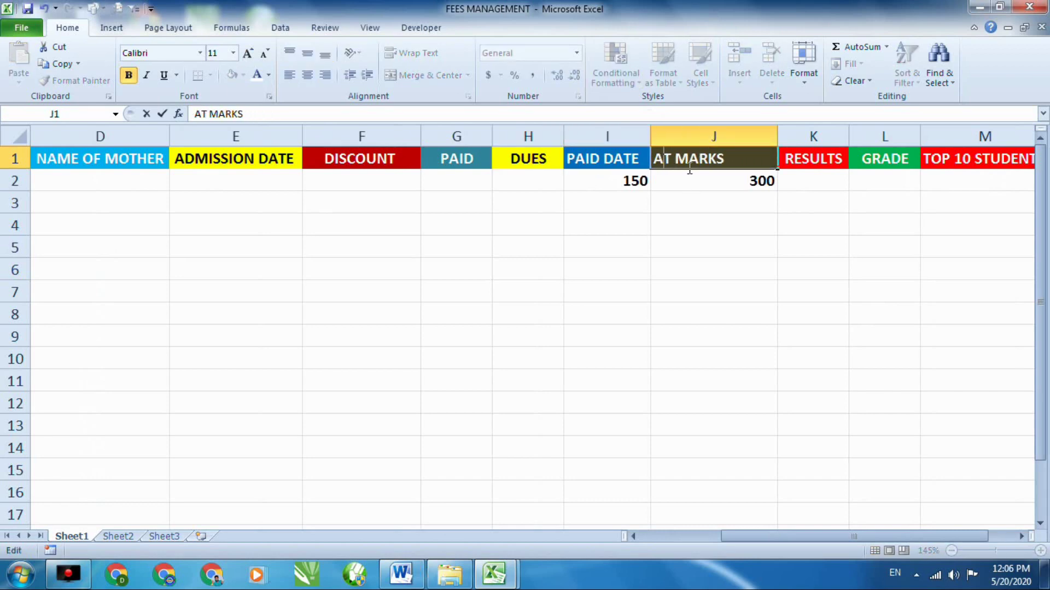
{"action": "key", "text": "Right"}
{"action": "key", "text": "Right"}
{"action": "key", "text": "Right"}
{"action": "key", "text": "Right"}
{"action": "key", "text": "Right"}
{"action": "key", "text": "Right"}
{"action": "key", "text": "BackSpace"}
{"action": "key", "text": "BackSpace"}
{"action": "key", "text": "BackSpace"}
{"action": "key", "text": "BackSpace"}
{"action": "key", "text": "BackSpace"}
{"action": "key", "text": "BackSpace"}
{"action": "key", "text": "BackSpace"}
{"action": "key", "text": "BackSpace"}
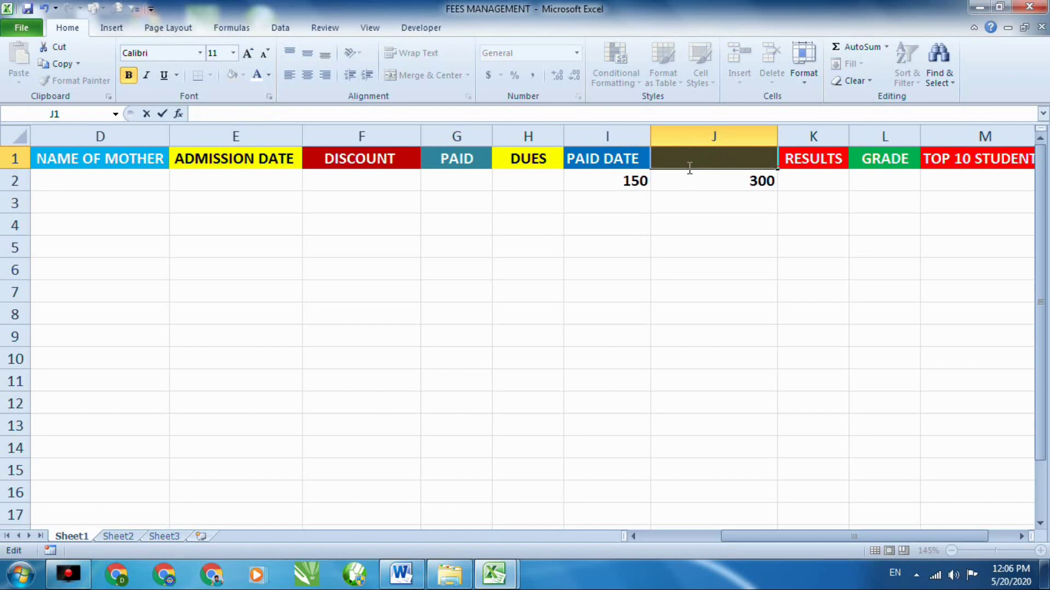
{"action": "type", "text": "TOTAL PAID"}
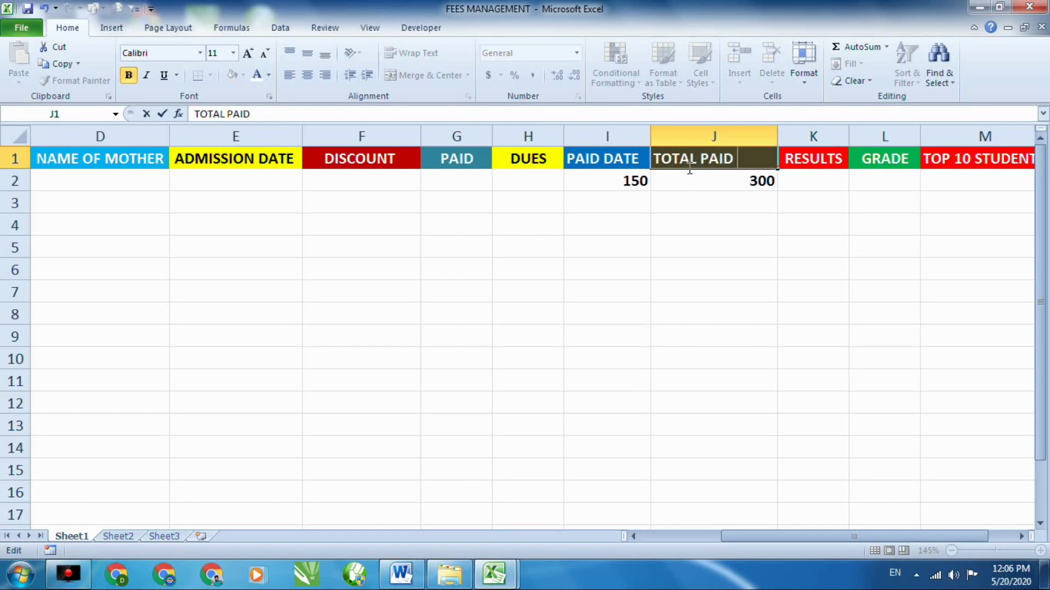
{"action": "left_click", "coordinate": [842, 243]}
Centre the "TOTAL PAID" heading horizontally in cell J1
{"action": "left_click", "coordinate": [760, 173]}
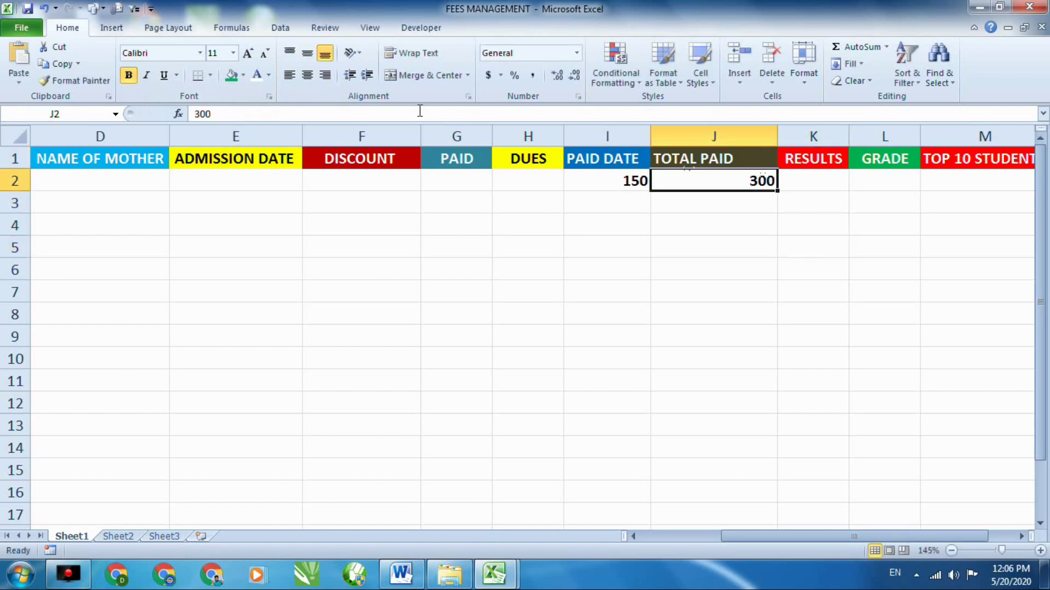
{"action": "key", "text": "Up"}
{"action": "left_click", "coordinate": [307, 75]}
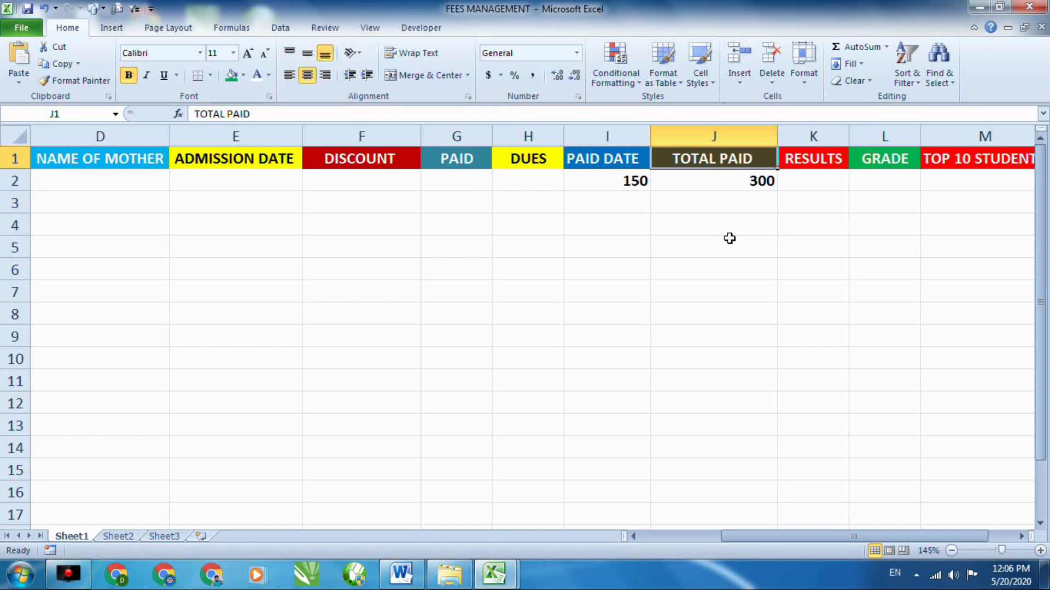
{"action": "left_click", "coordinate": [804, 168]}
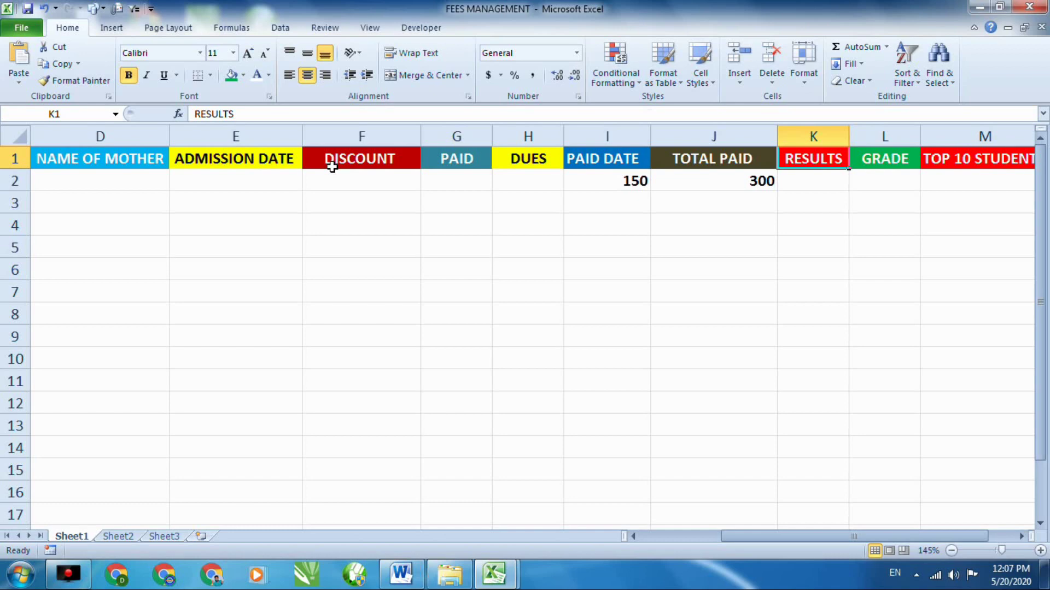
{"action": "left_click", "coordinate": [296, 208]}
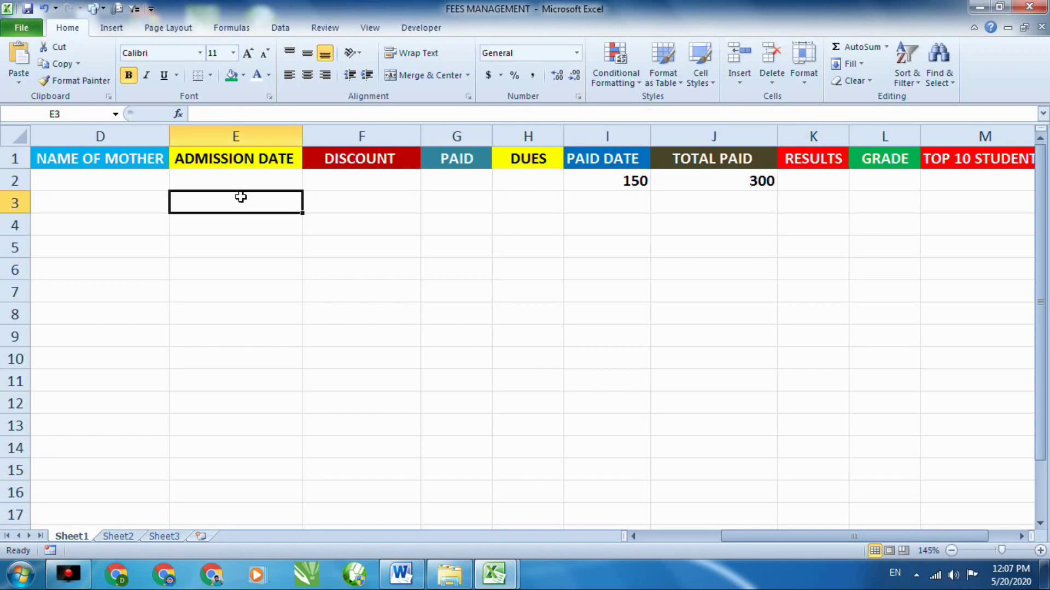
{"action": "left_click", "coordinate": [168, 186]}
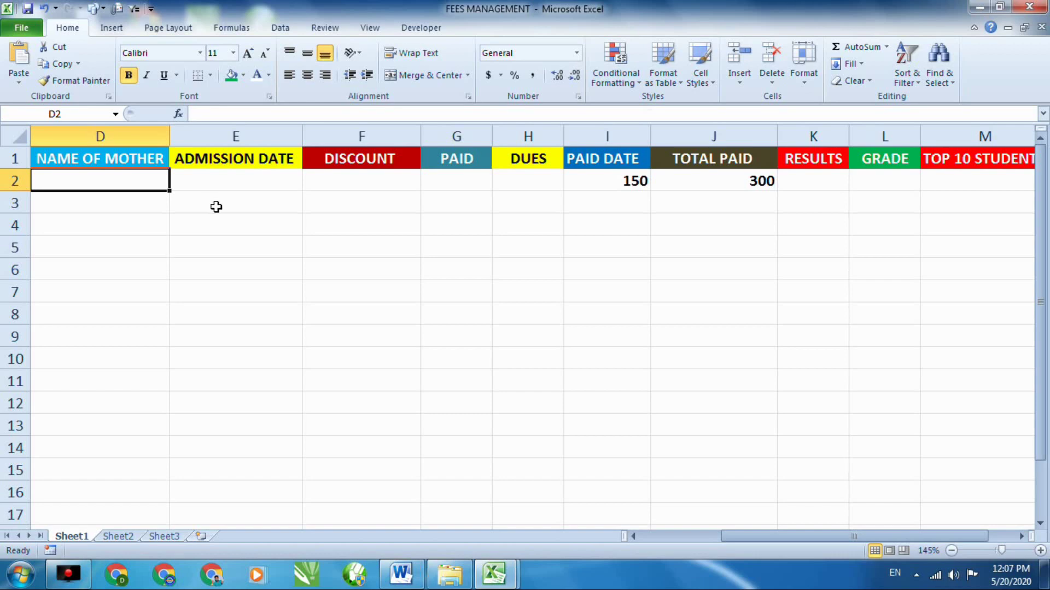
{"action": "left_click", "coordinate": [215, 207]}
Switch to the Sheet3 worksheet of the workbook
{"action": "left_click", "coordinate": [164, 536]}
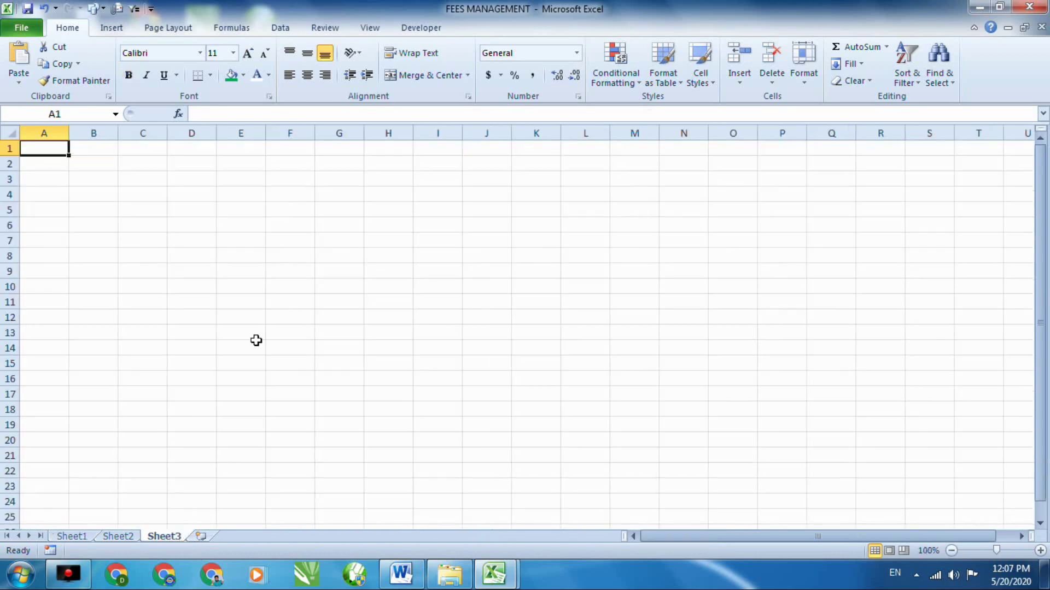